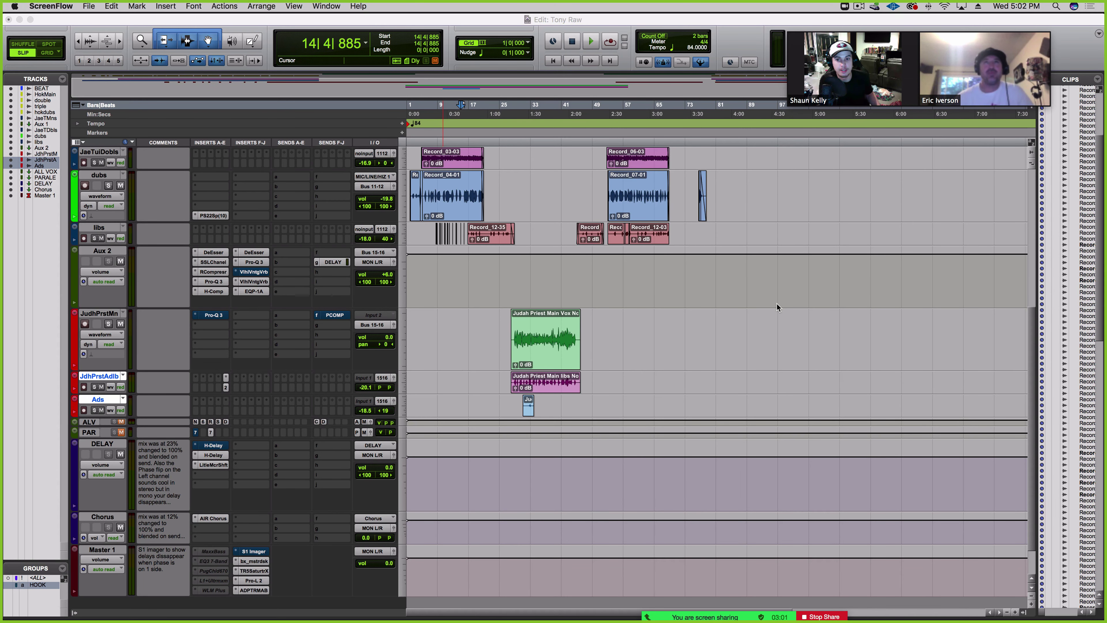
Step: Restore the studio desk photo from the Dock, then move it aside and back over the session
scroll(732, 393, up, 2)
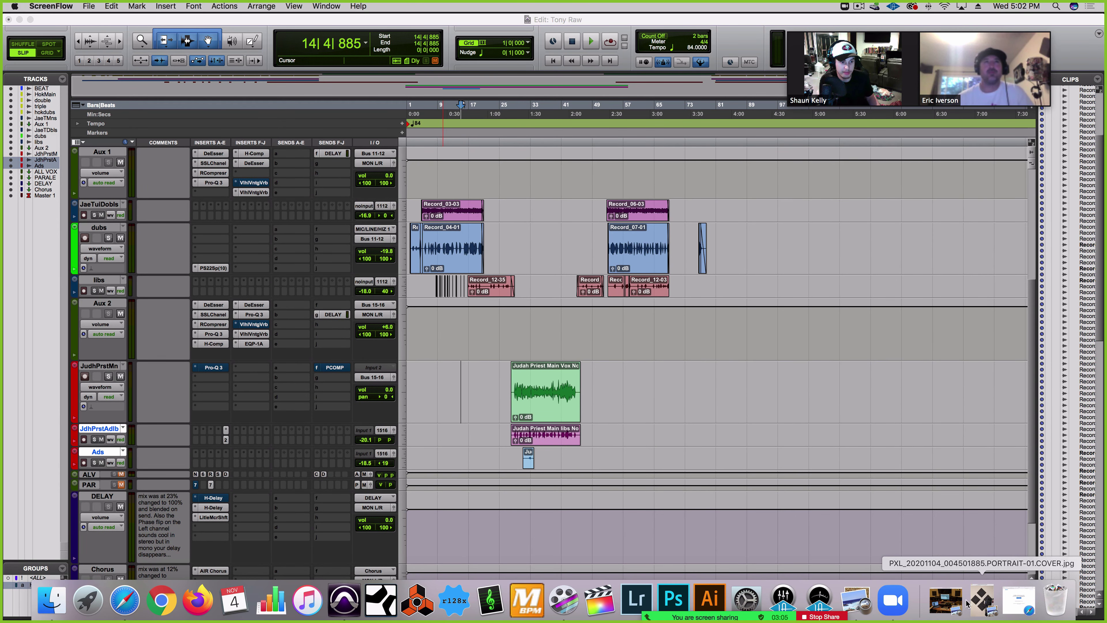
click(941, 609)
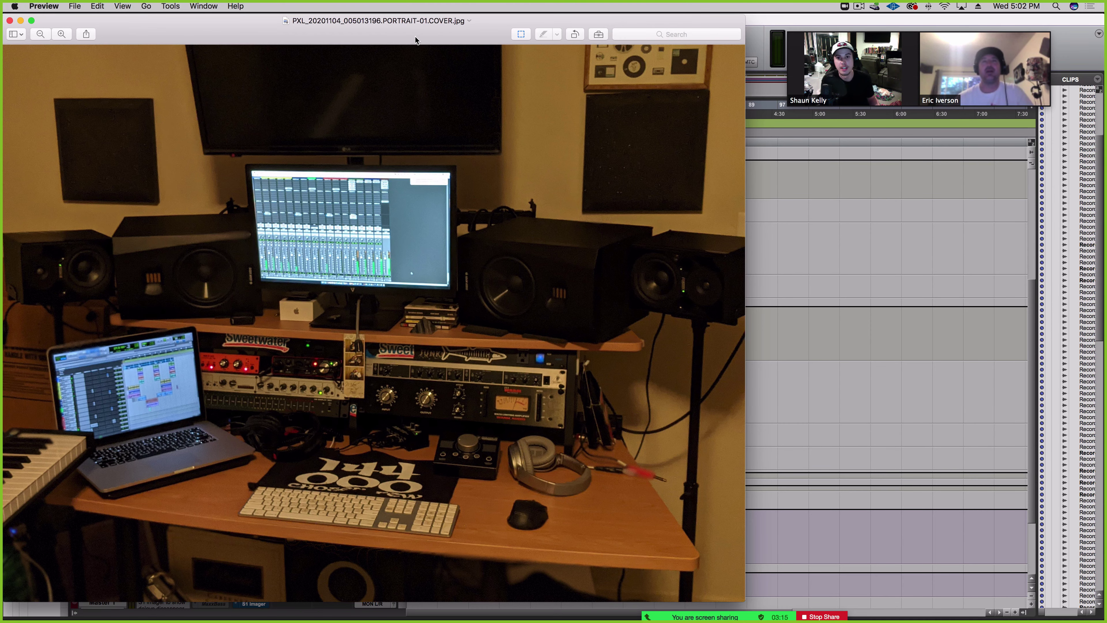
drag(413, 35, 544, 449)
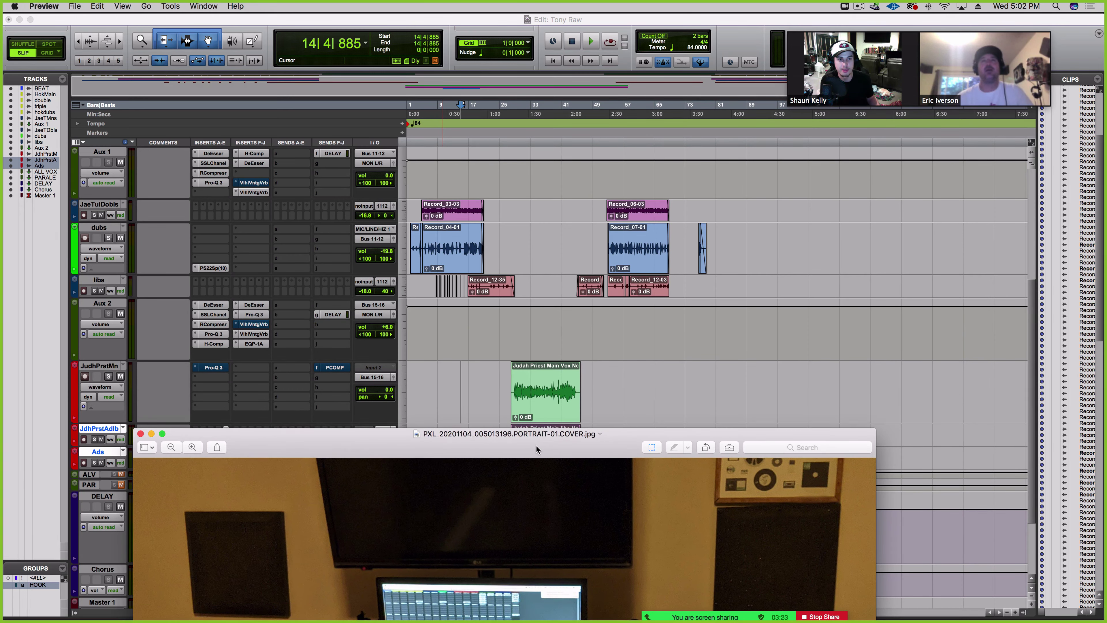
drag(536, 446, 541, 389)
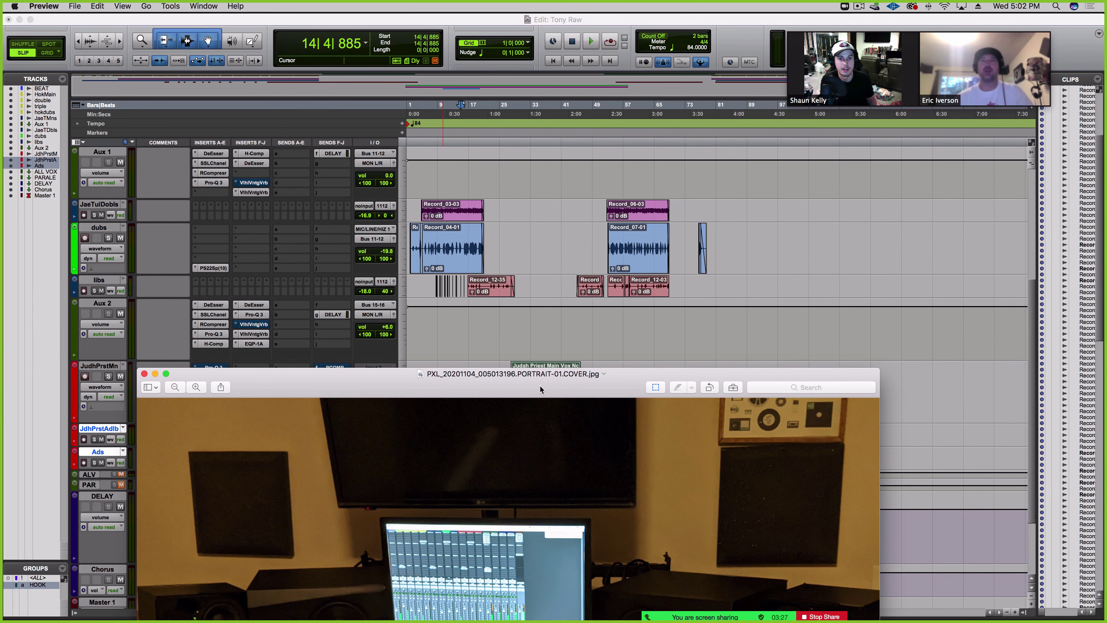
drag(540, 386, 459, 28)
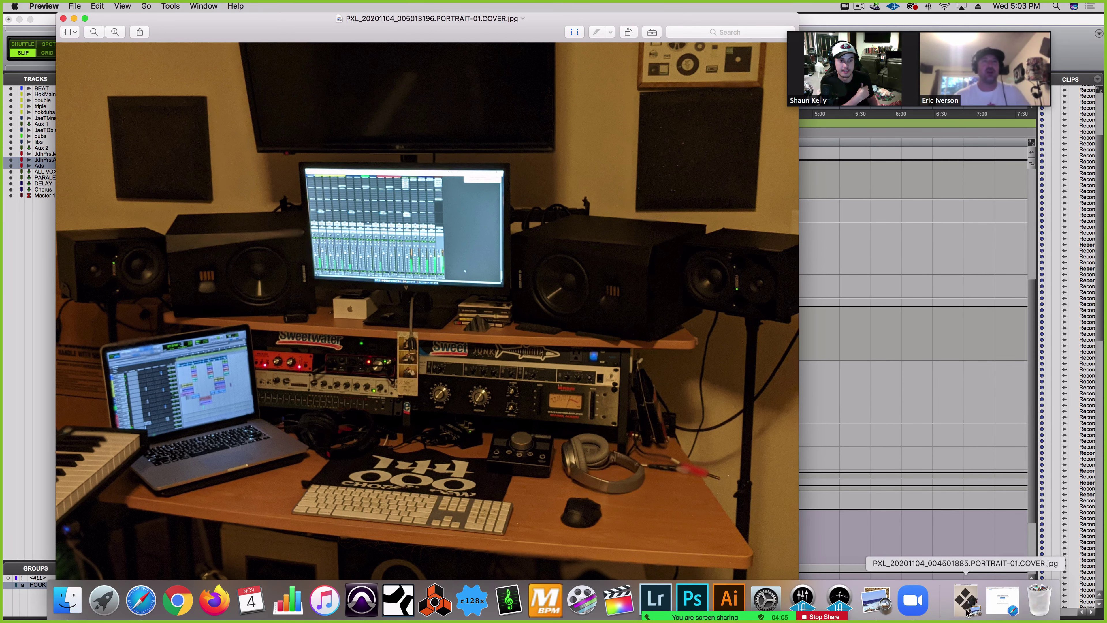
Step: Restore the vocal mic photo and place it beside the studio desk photo
click(966, 611)
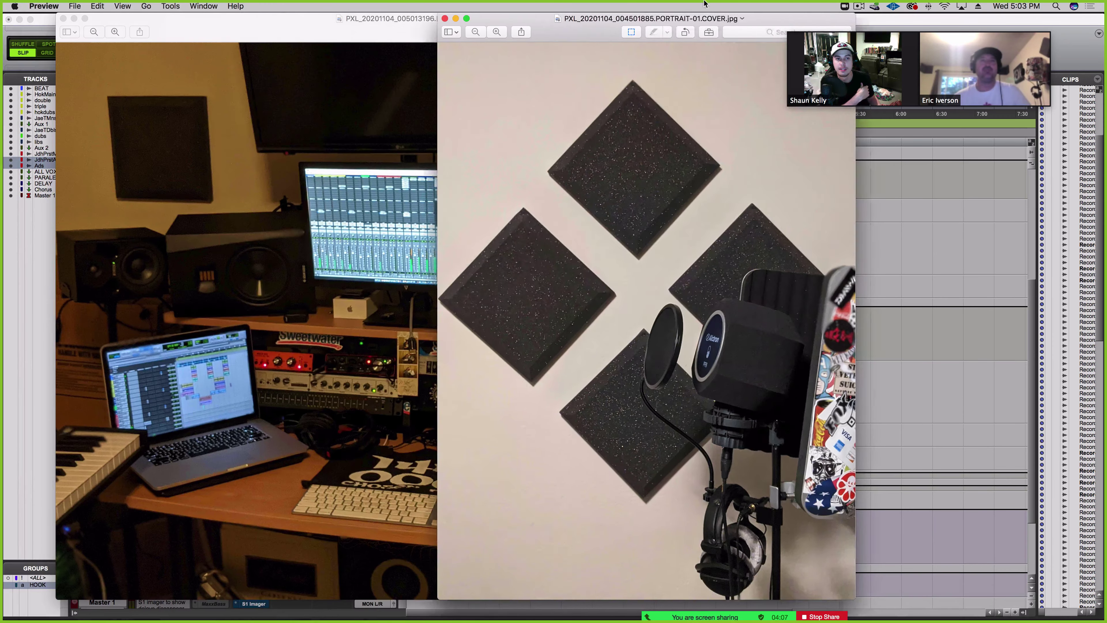
drag(705, 19, 955, 18)
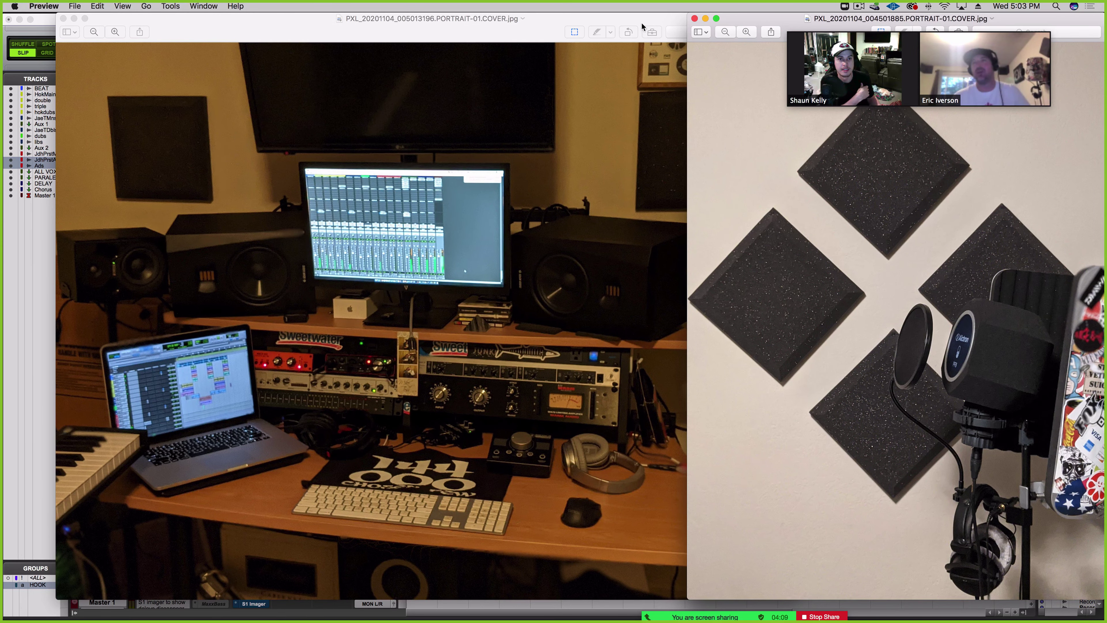
drag(641, 24, 589, 17)
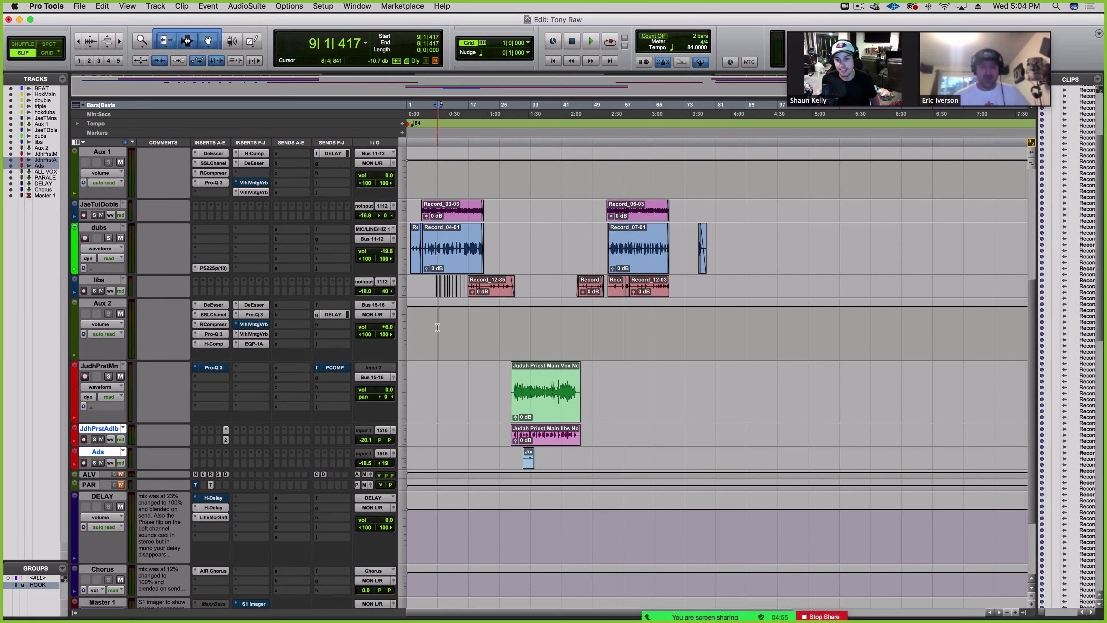
Step: Solo JaeTuiMans and play the session from 5|4|550, then stop
scroll(437, 327, up, 7)
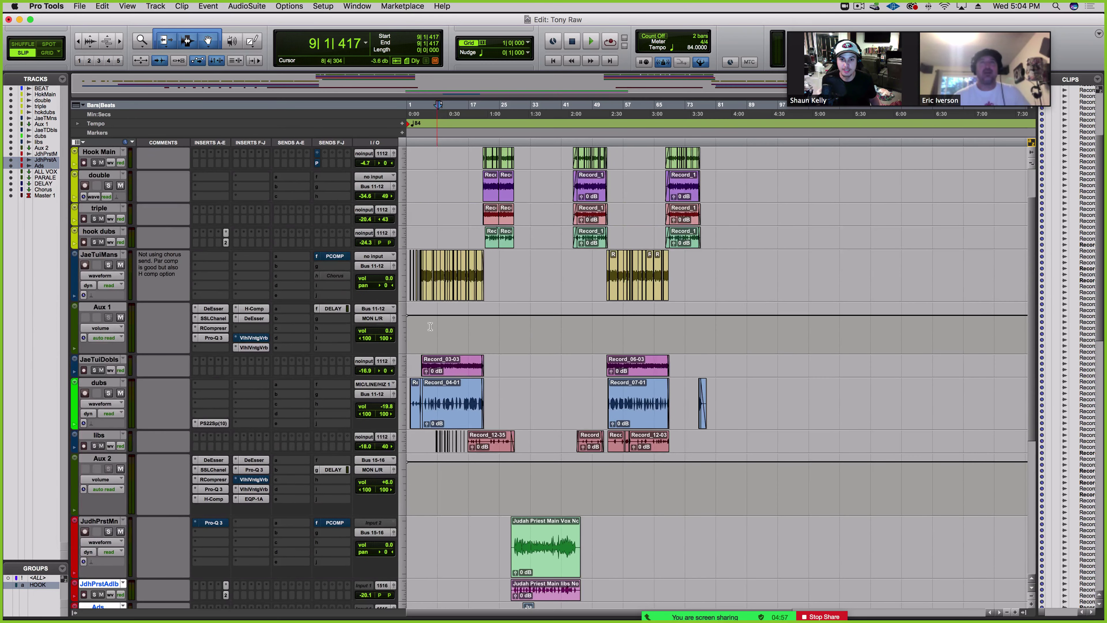
click(427, 327)
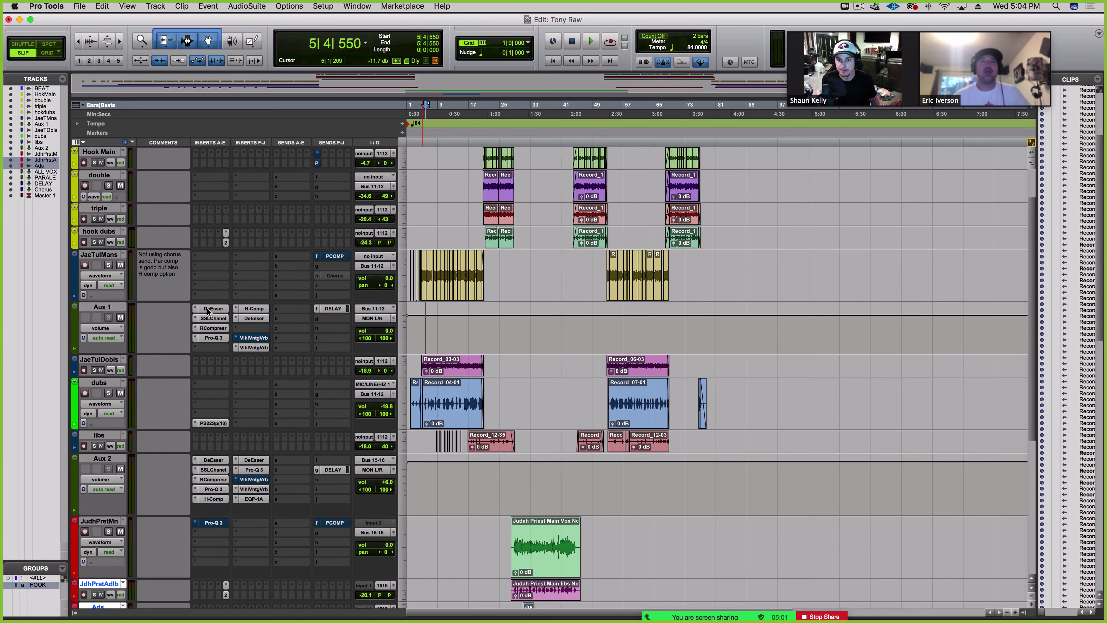
click(108, 265)
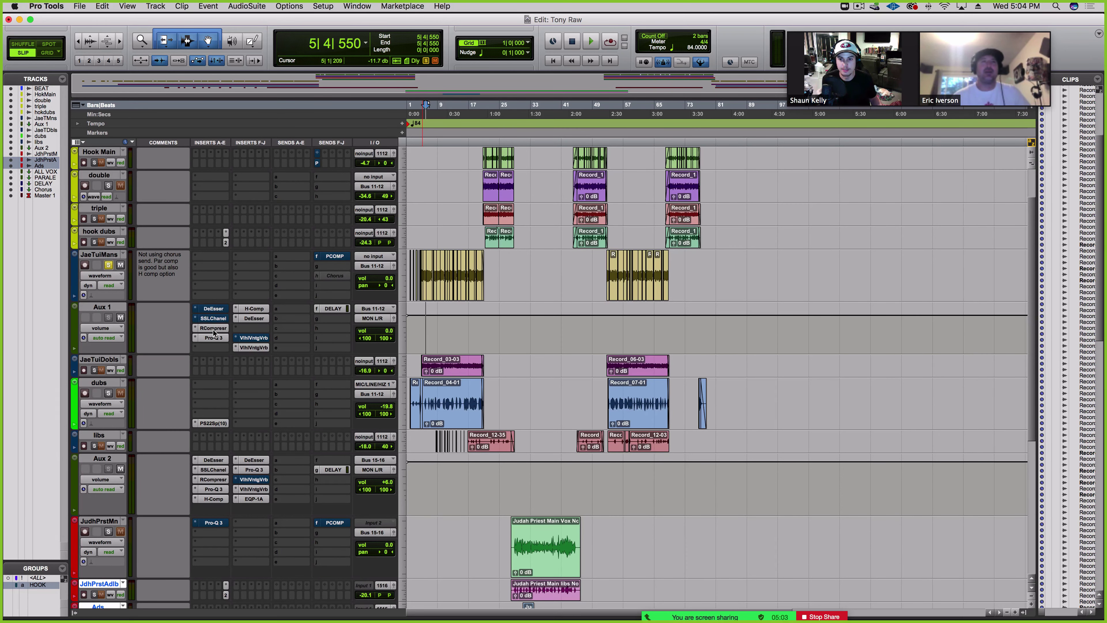
scroll(254, 569, down, 5)
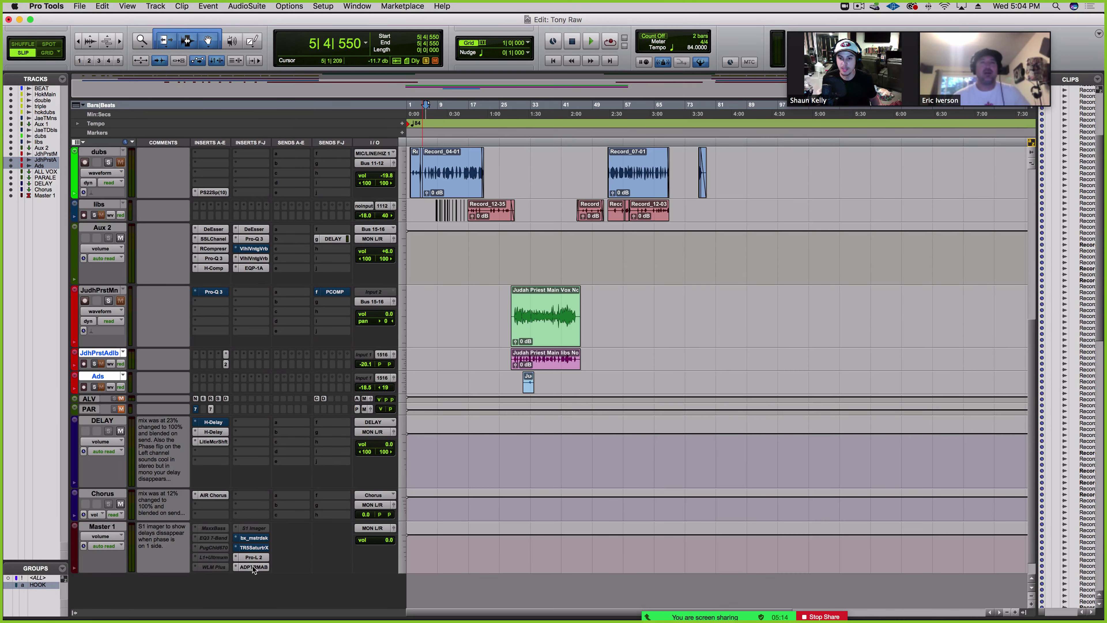
scroll(290, 493, up, 5)
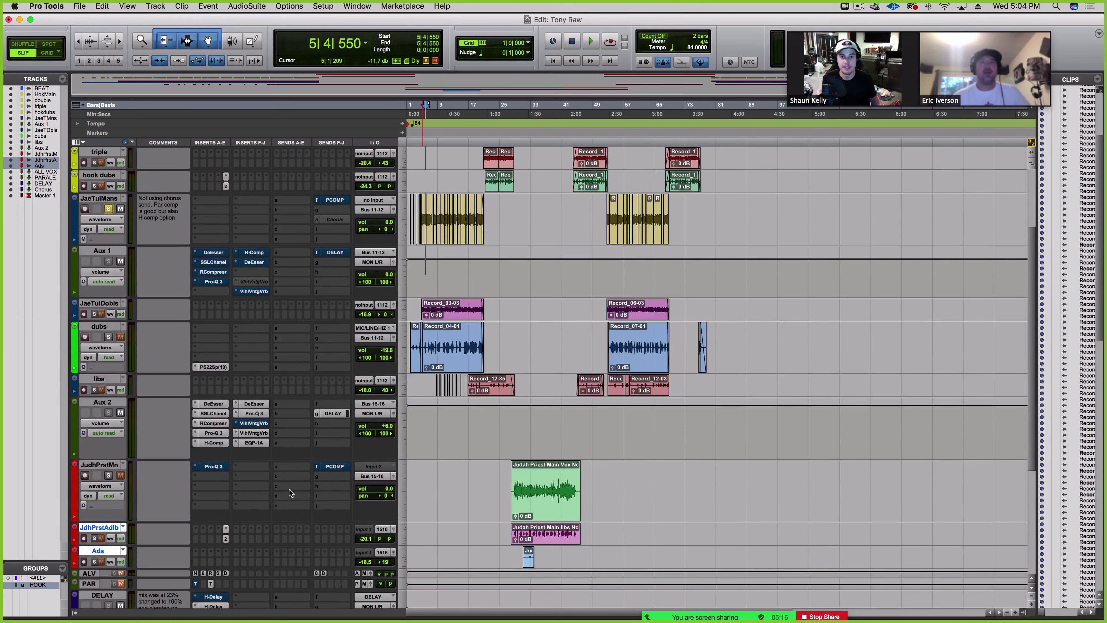
key(space)
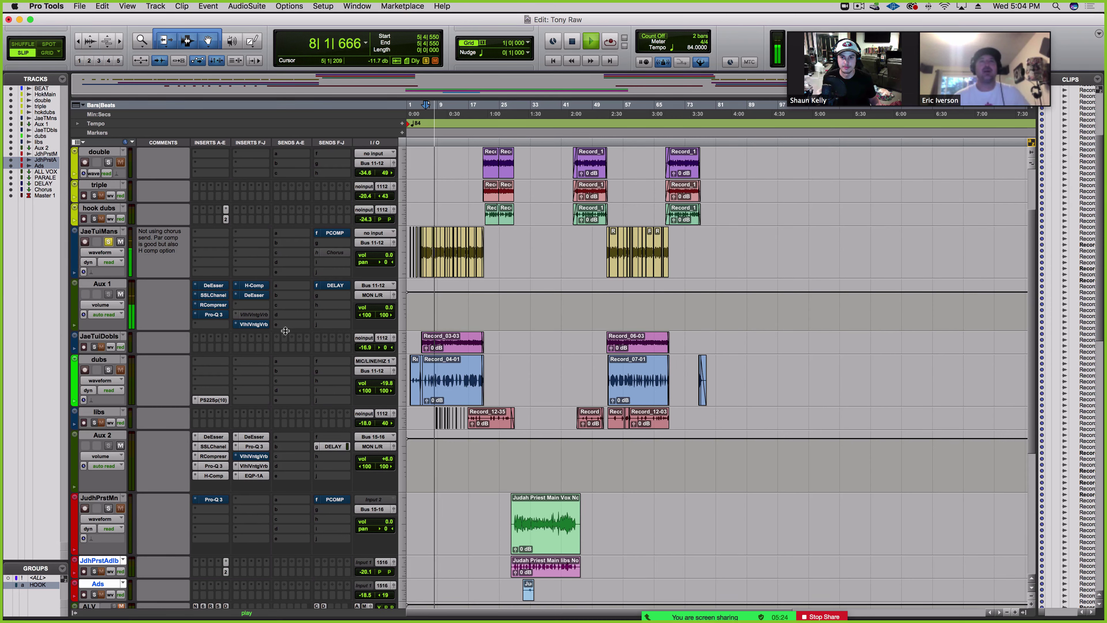
key(space)
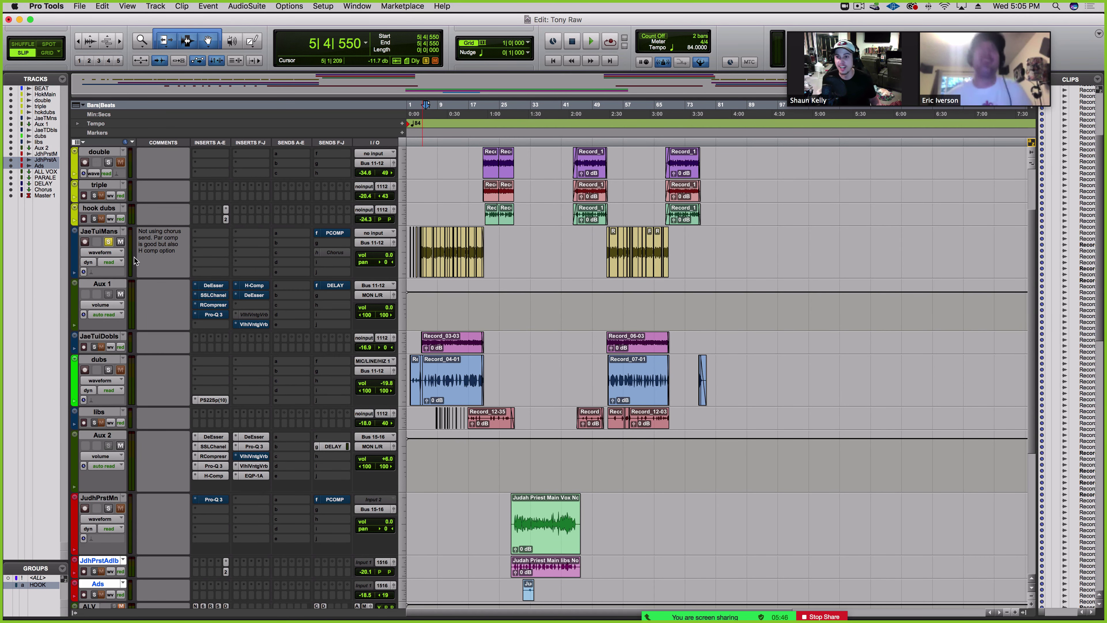
Step: Re-enable Aux 1's H-Comp, DeEsser and VlhlVntgVrb inserts and its DELAY send
scroll(133, 258, down, 5)
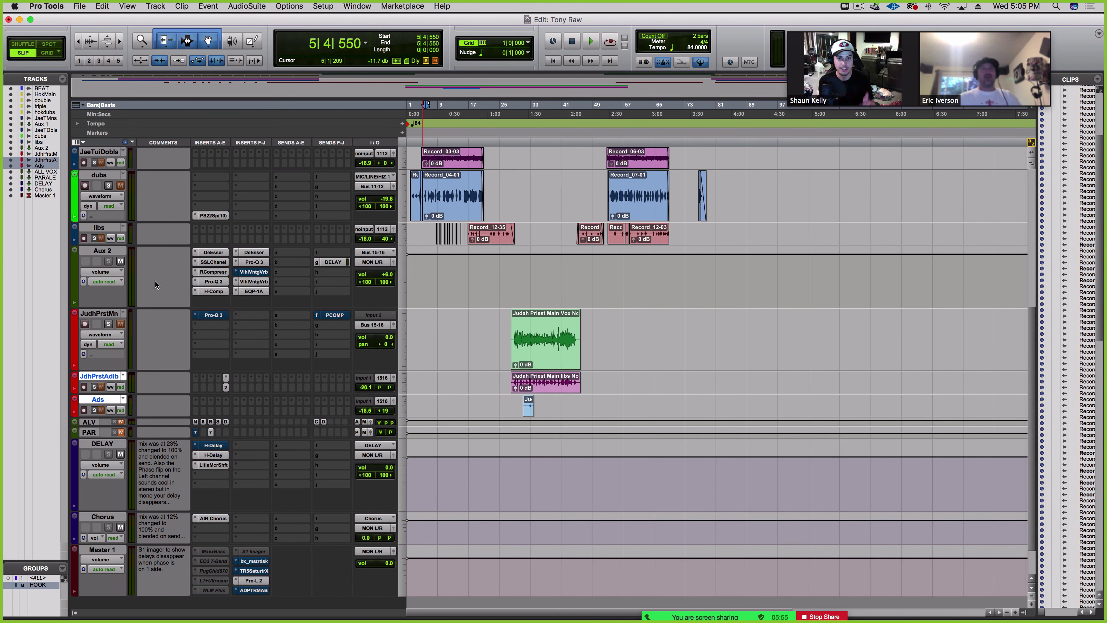
scroll(440, 201, up, 4)
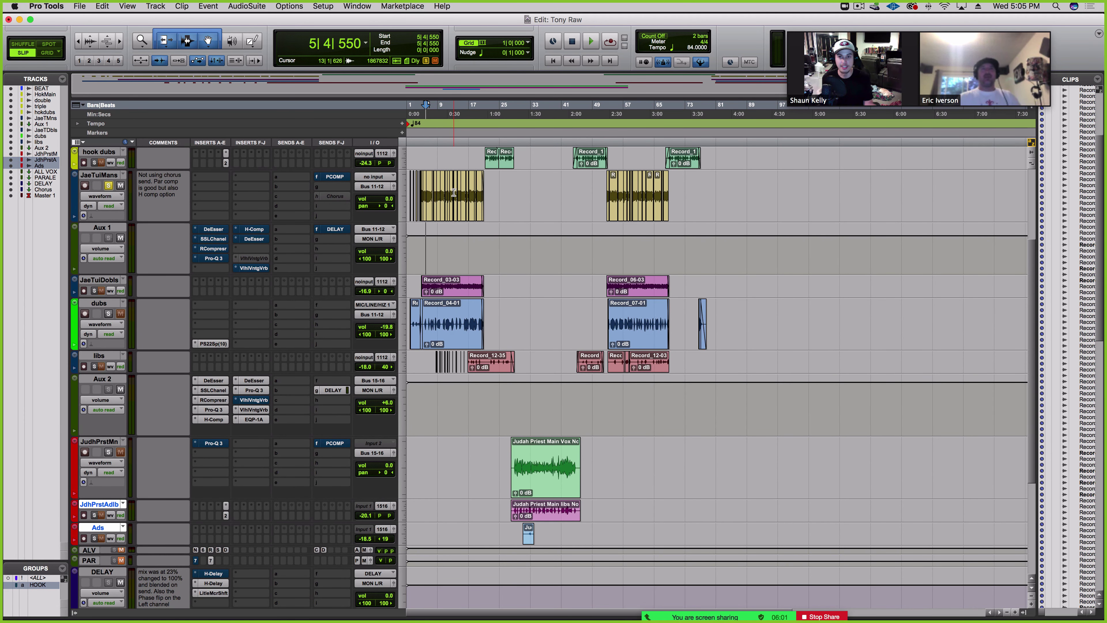
scroll(292, 428, down, 4)
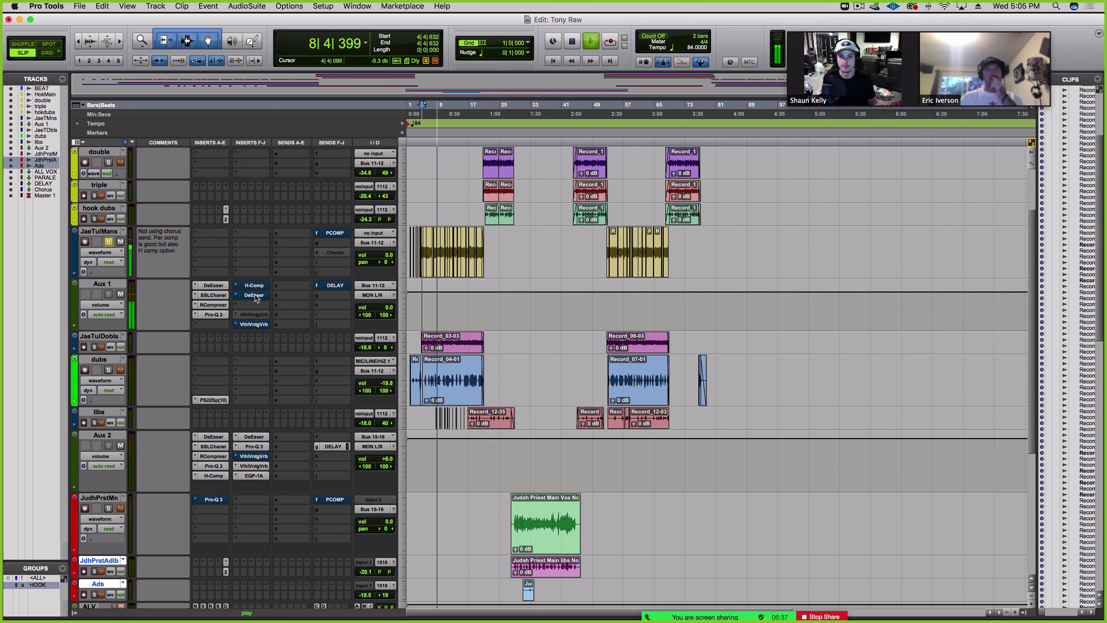
super+click(257, 284)
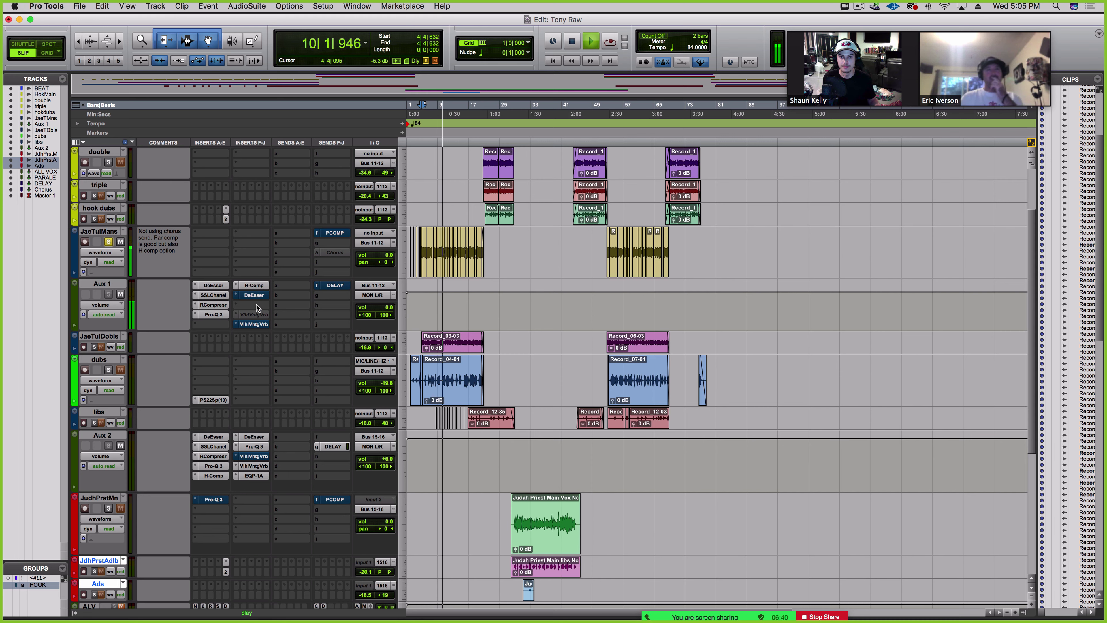
super+click(257, 295)
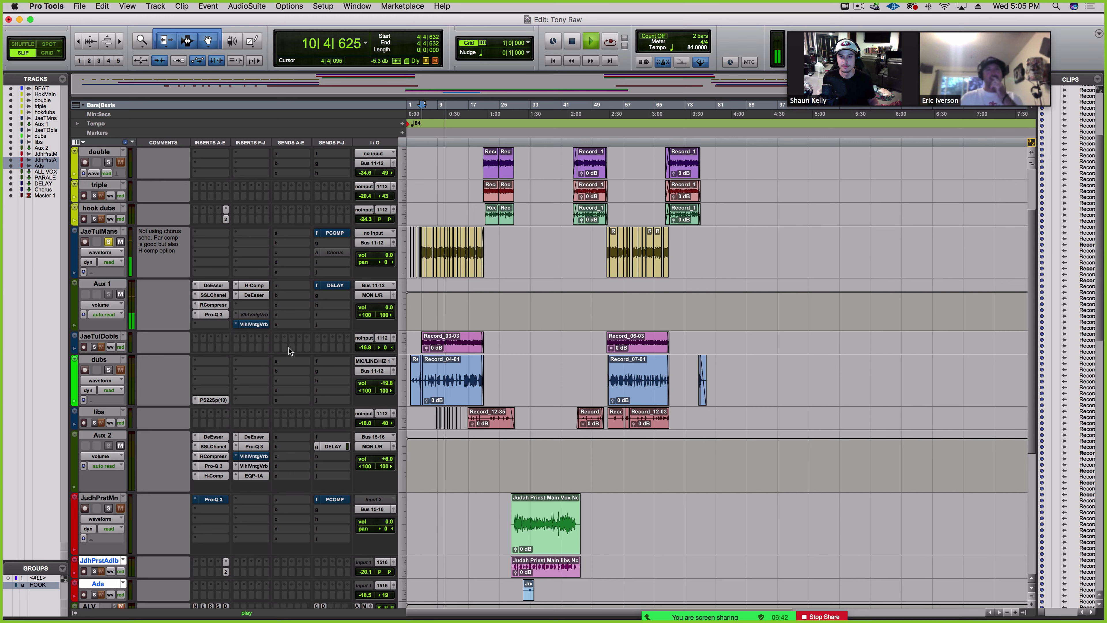
super+click(255, 325)
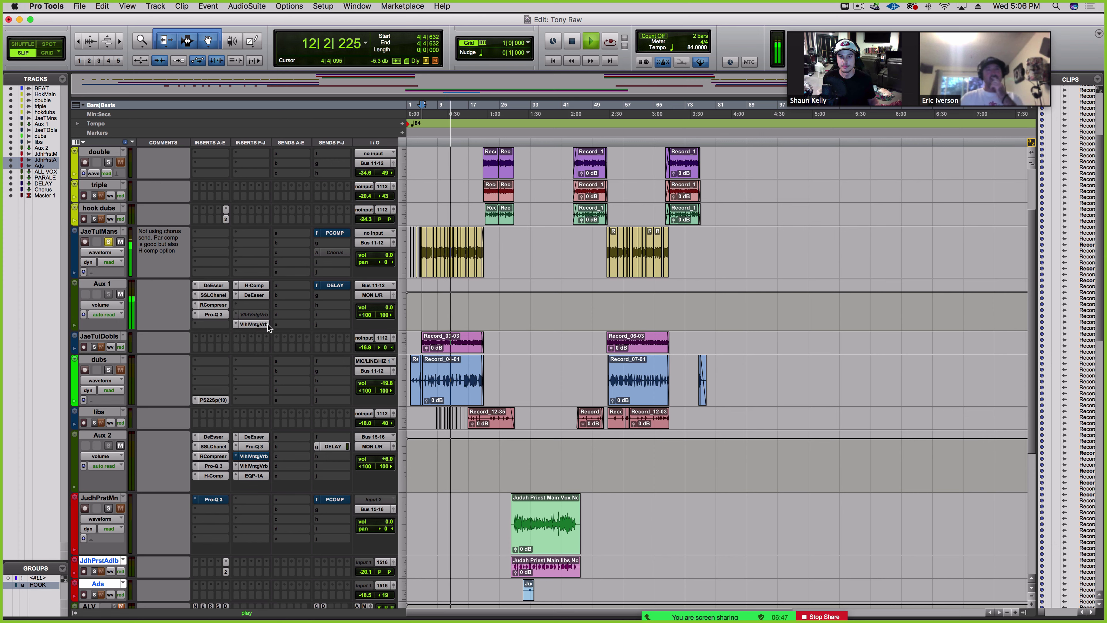
super+click(340, 284)
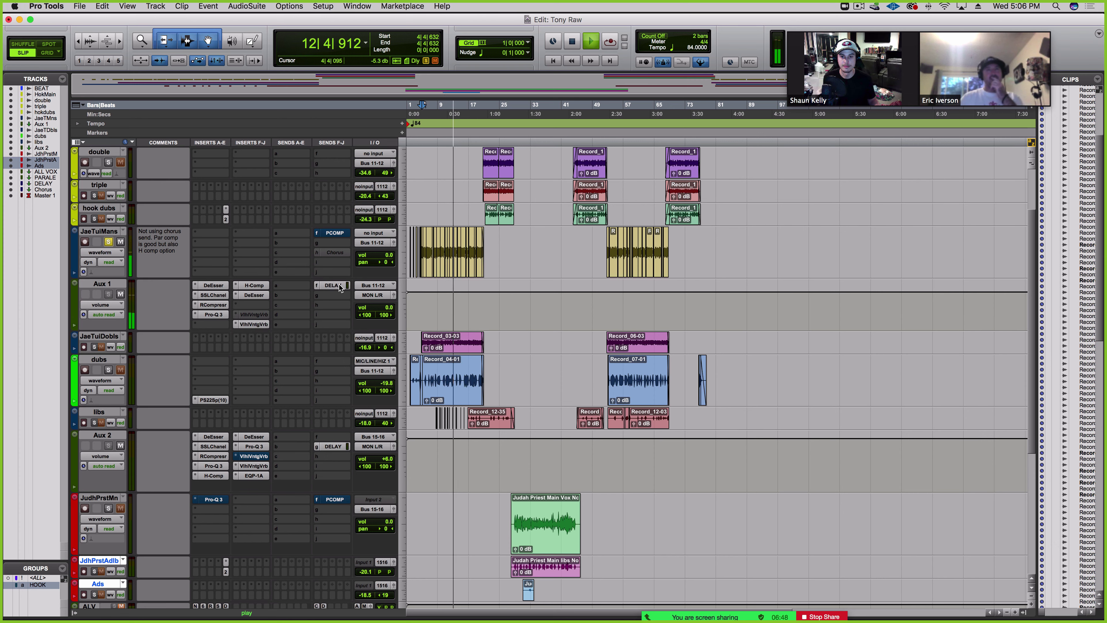
Step: Re-enable Master 1's bx_mstrdsk and TR5SaturtrX inserts, then stop playback
scroll(315, 400, down, 8)
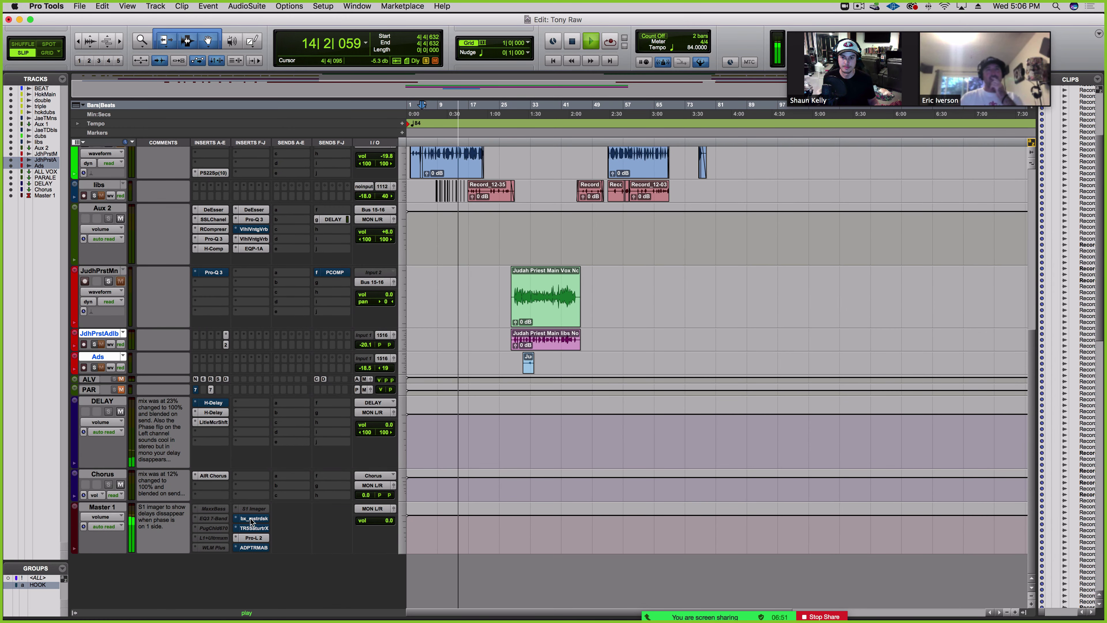
super+click(252, 519)
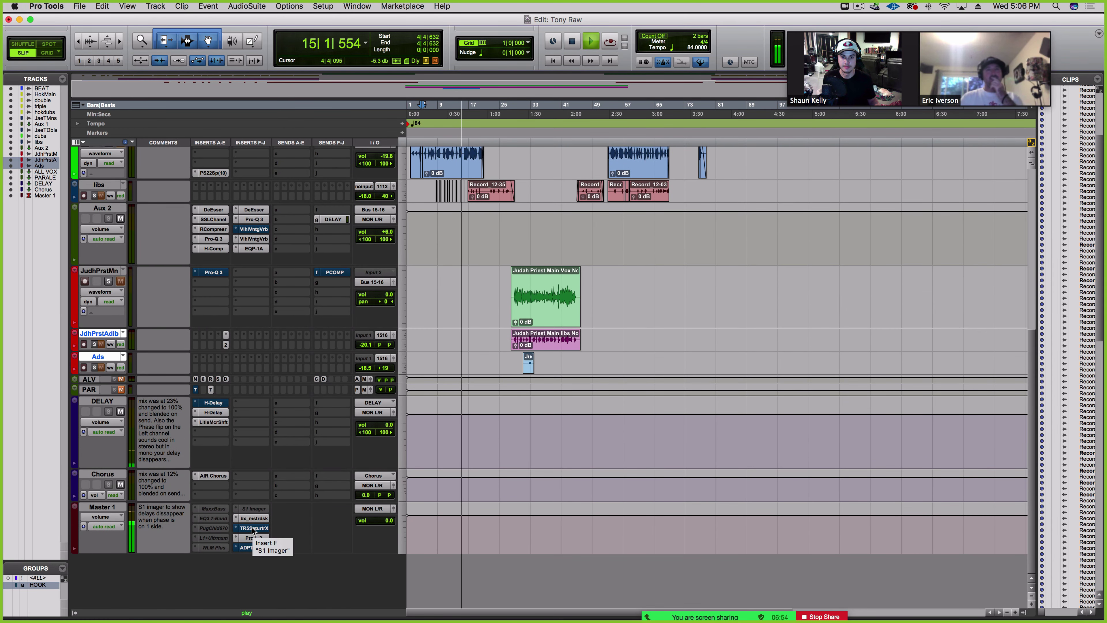
super+click(252, 529)
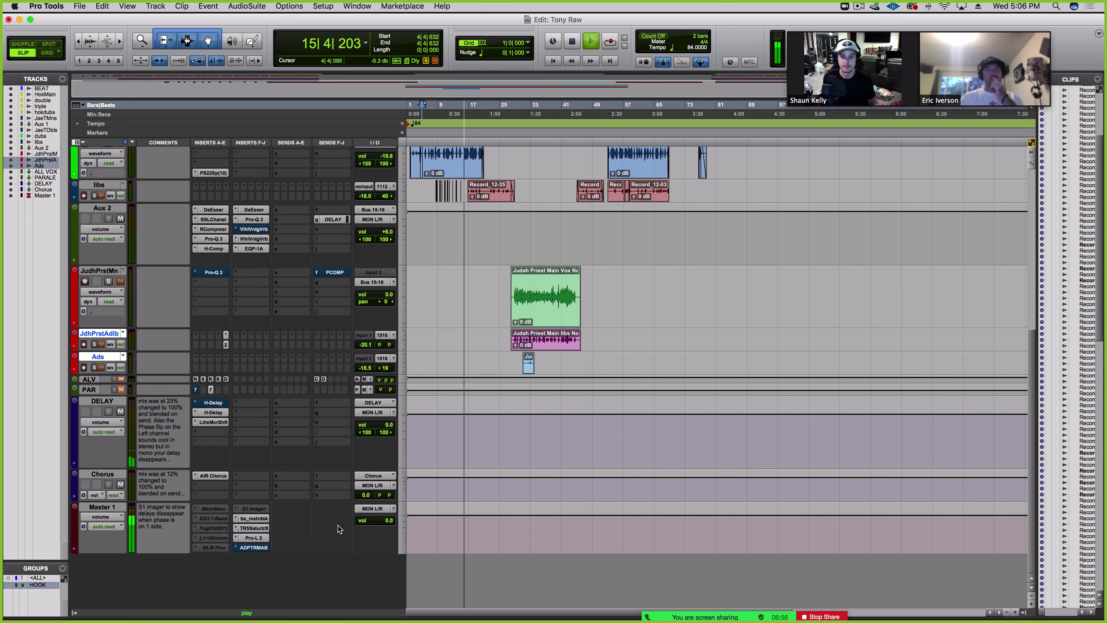
scroll(338, 525, up, 10)
key(space)
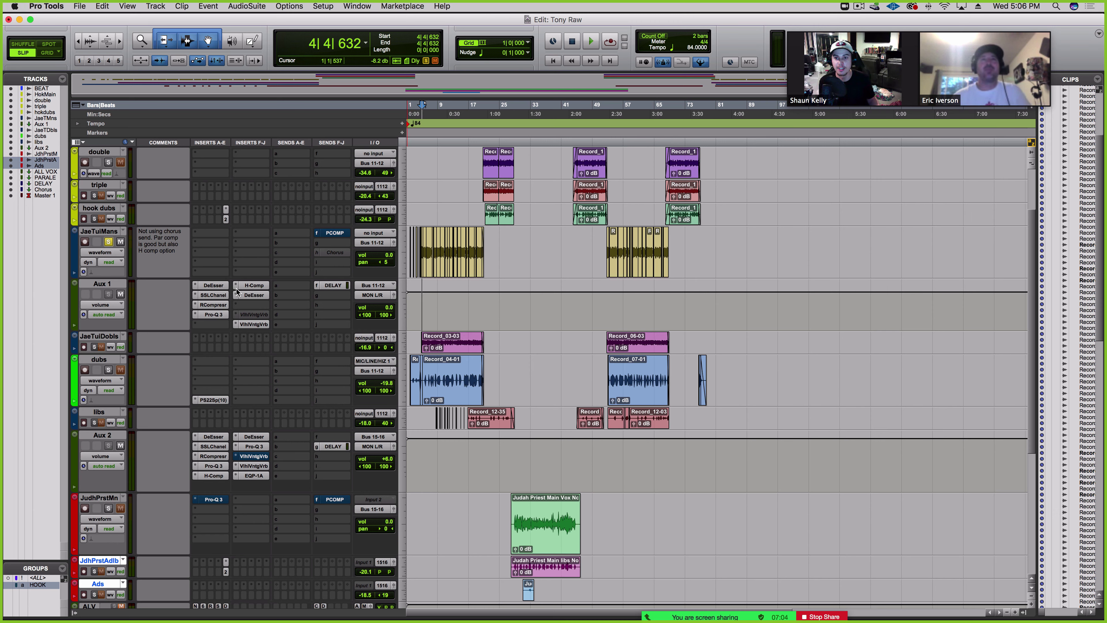
Step: Check Aux 1's DeEsser, set SSL E-Channel LF gain to -3.5 and HF gain to 0.3, then open RCompresr
click(213, 285)
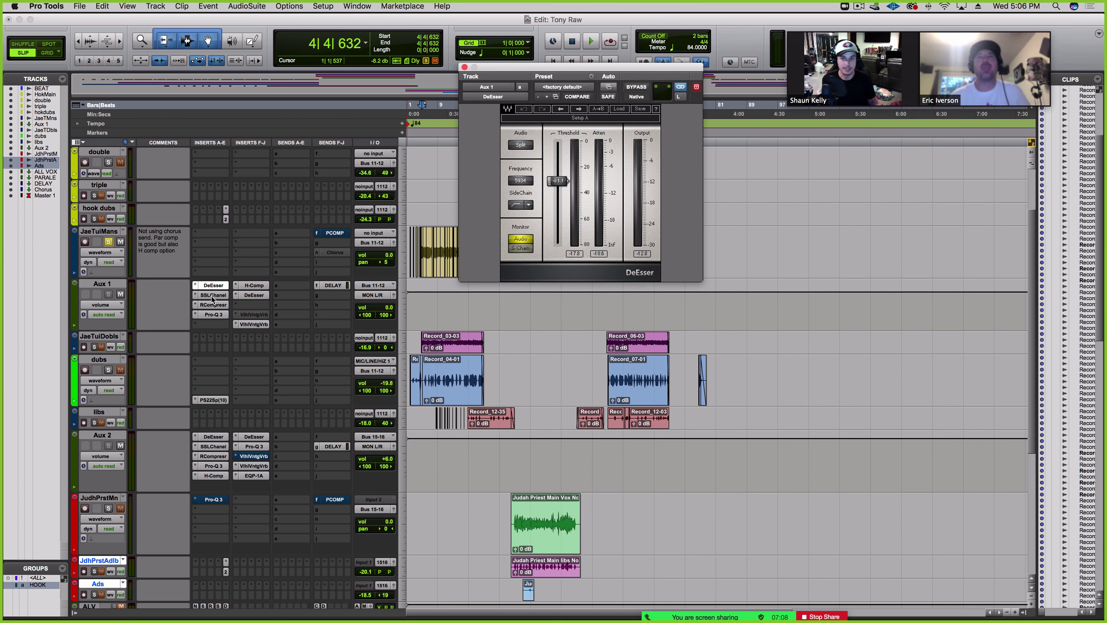
click(211, 295)
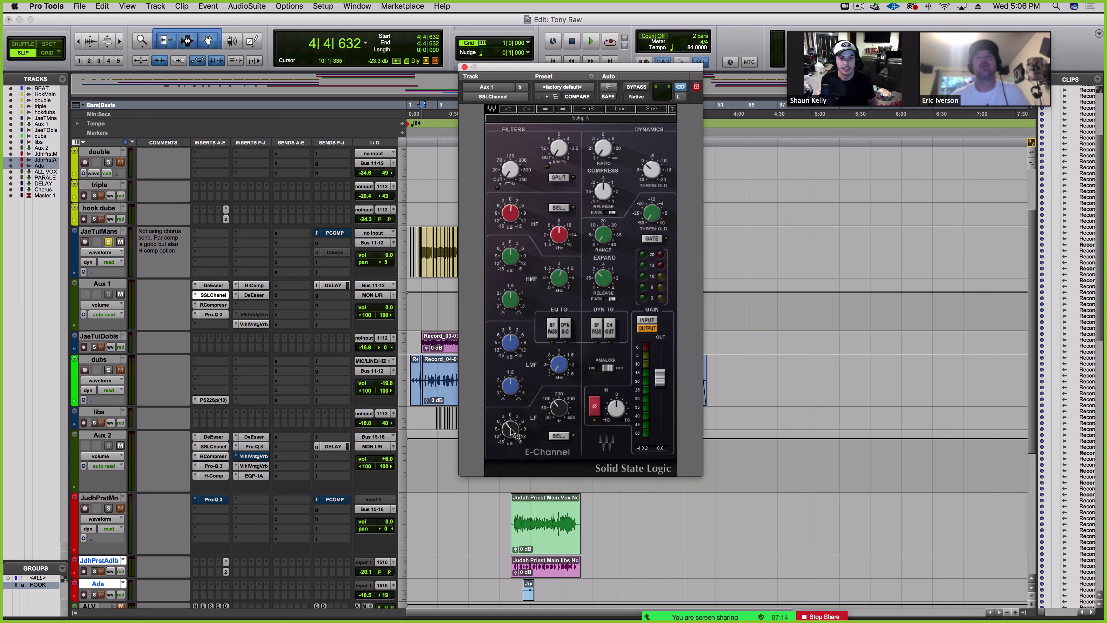
drag(516, 429, 510, 426)
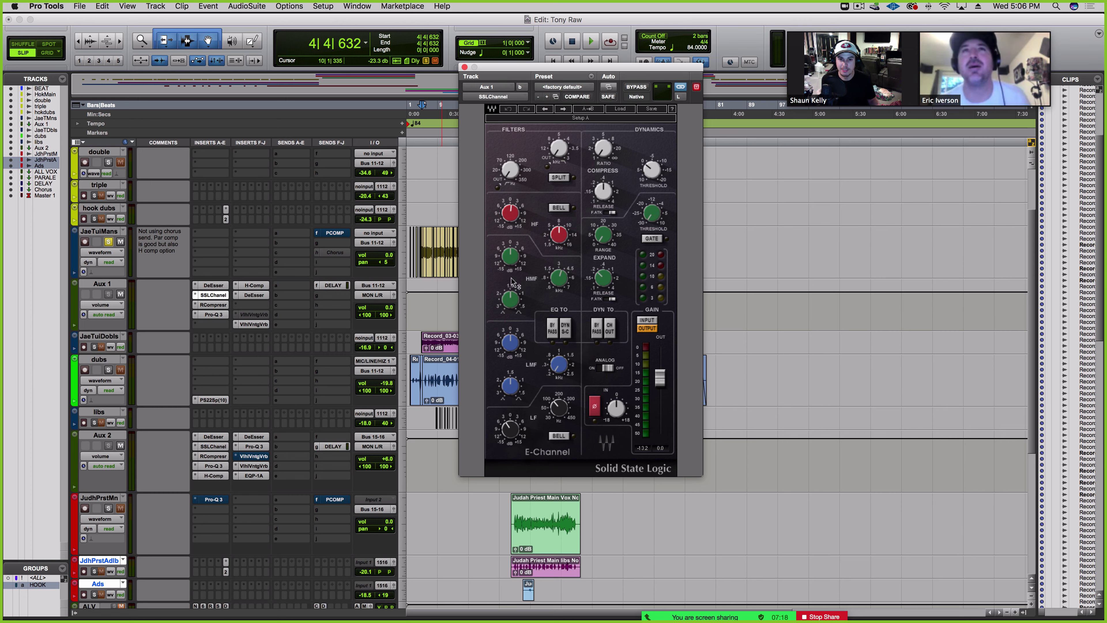
drag(513, 222, 513, 221)
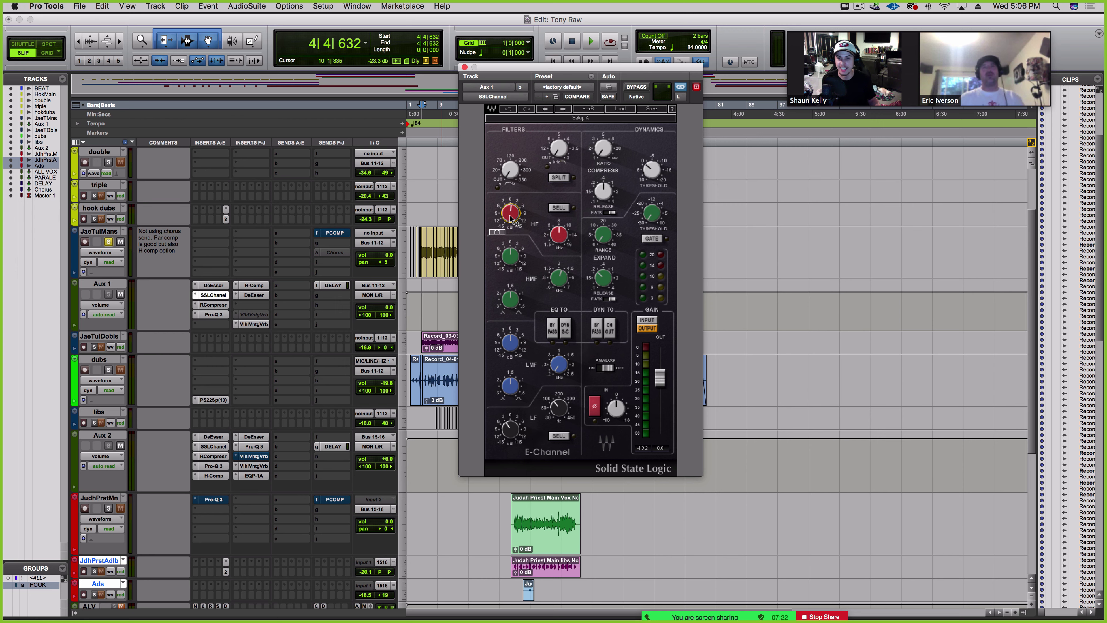
click(211, 305)
Step: Briefly play the compressed vocal, then open Aux 1's FabFilter Pro-Q 3 EQ
key(space)
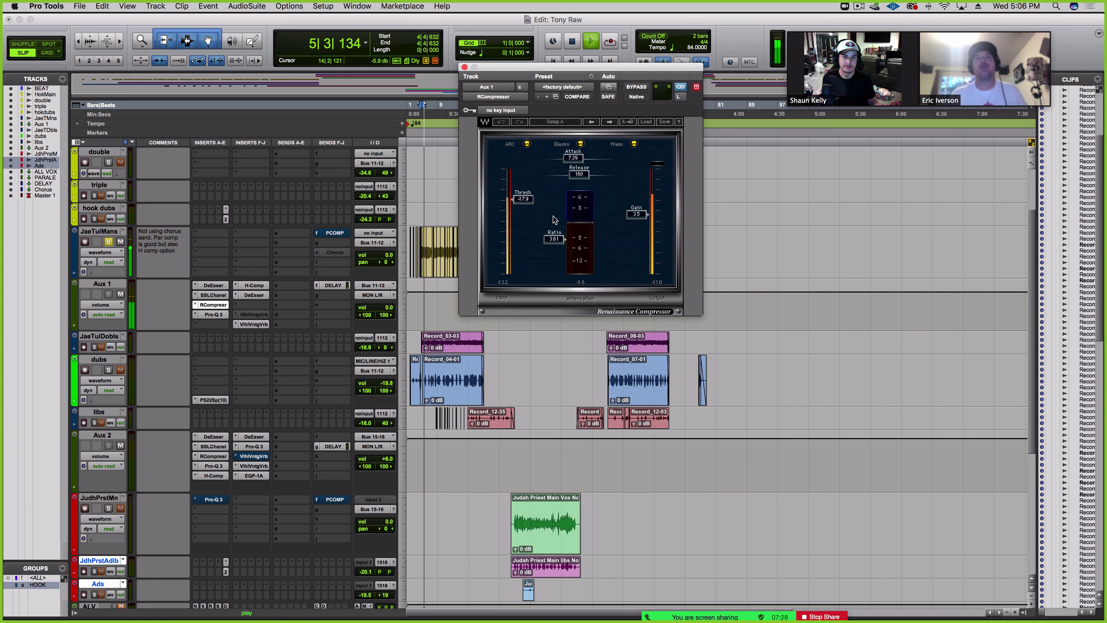
key(space)
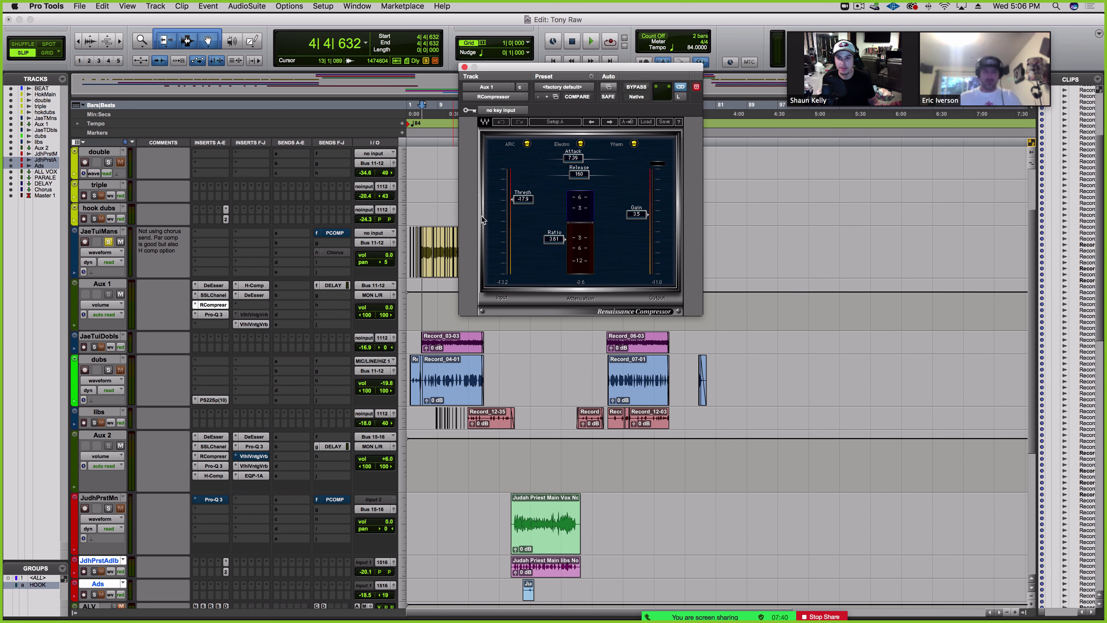
click(214, 315)
click(215, 316)
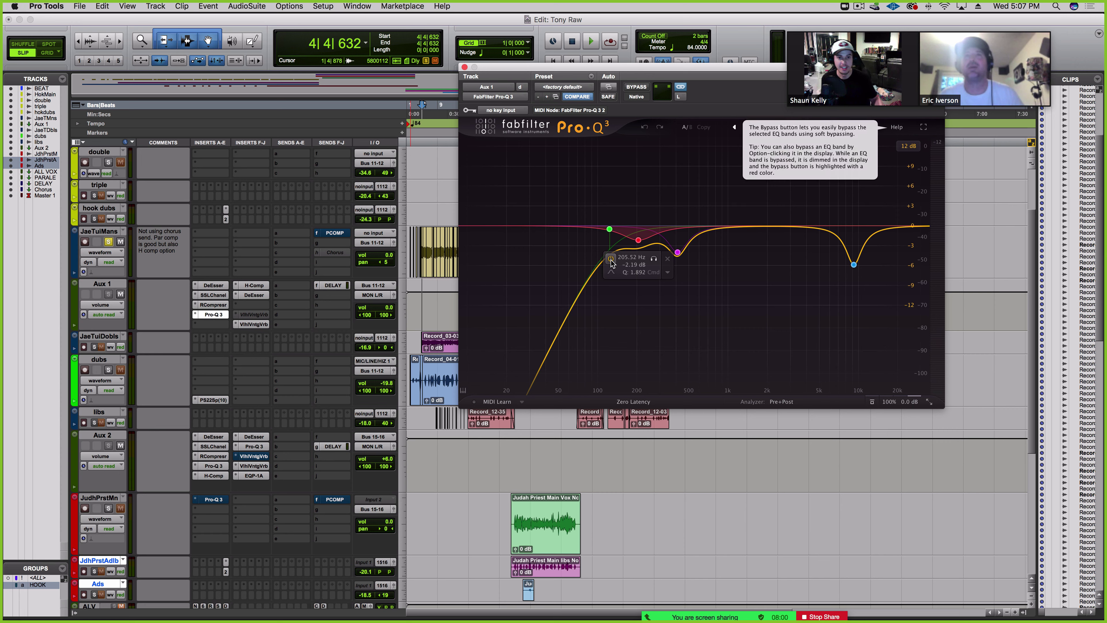
Step: Listen back, then enable Pro-Q 3's red 205 Hz cut band and inspect the low-cut band
key(space)
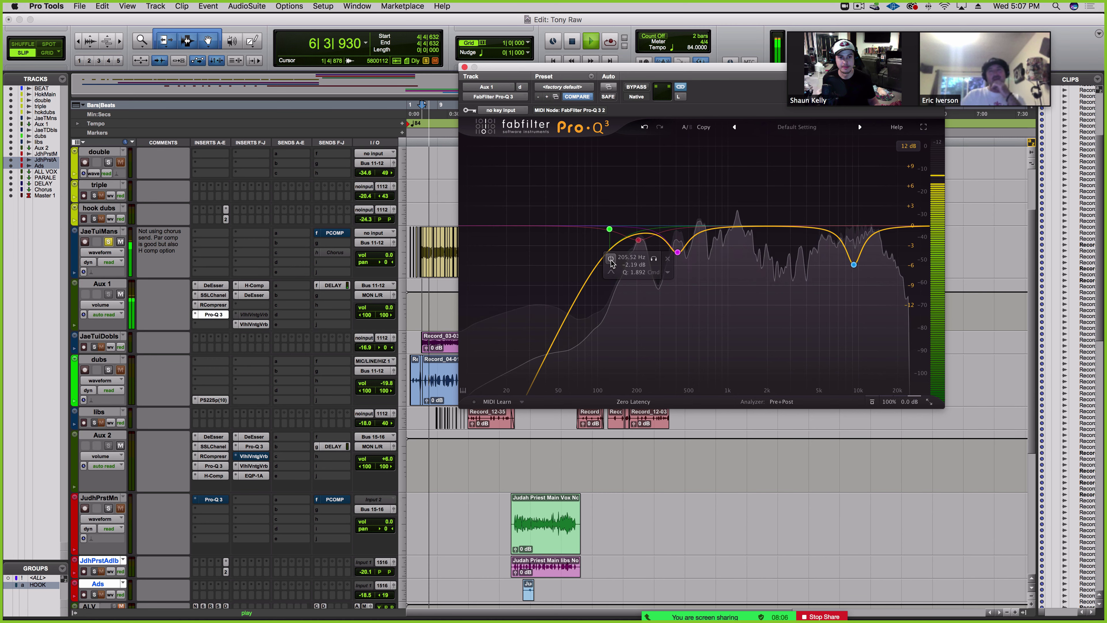
key(space)
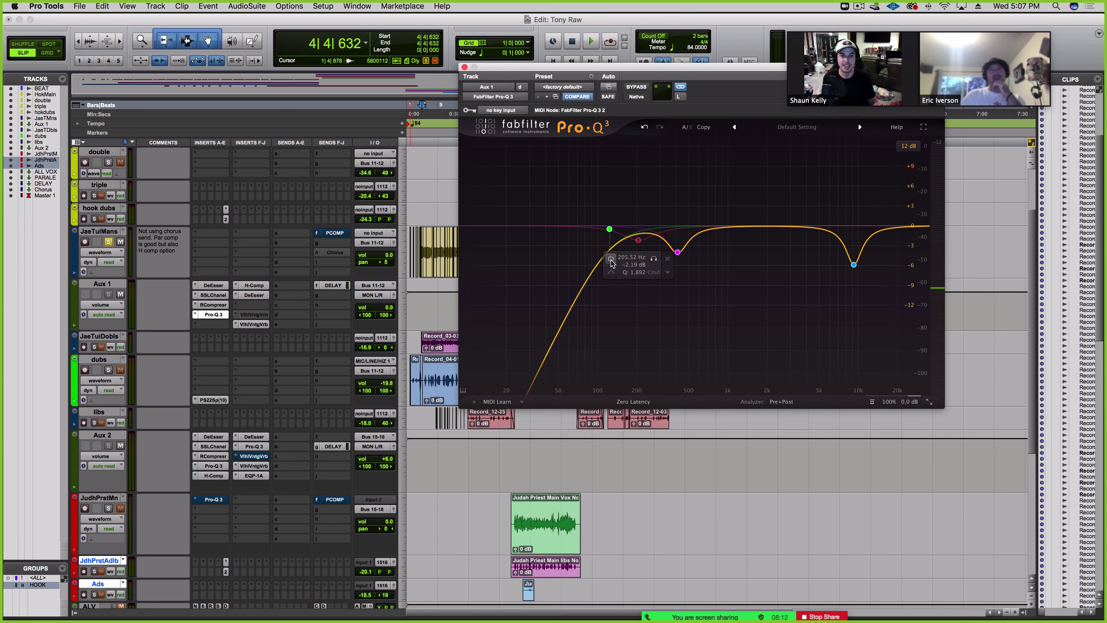
click(611, 260)
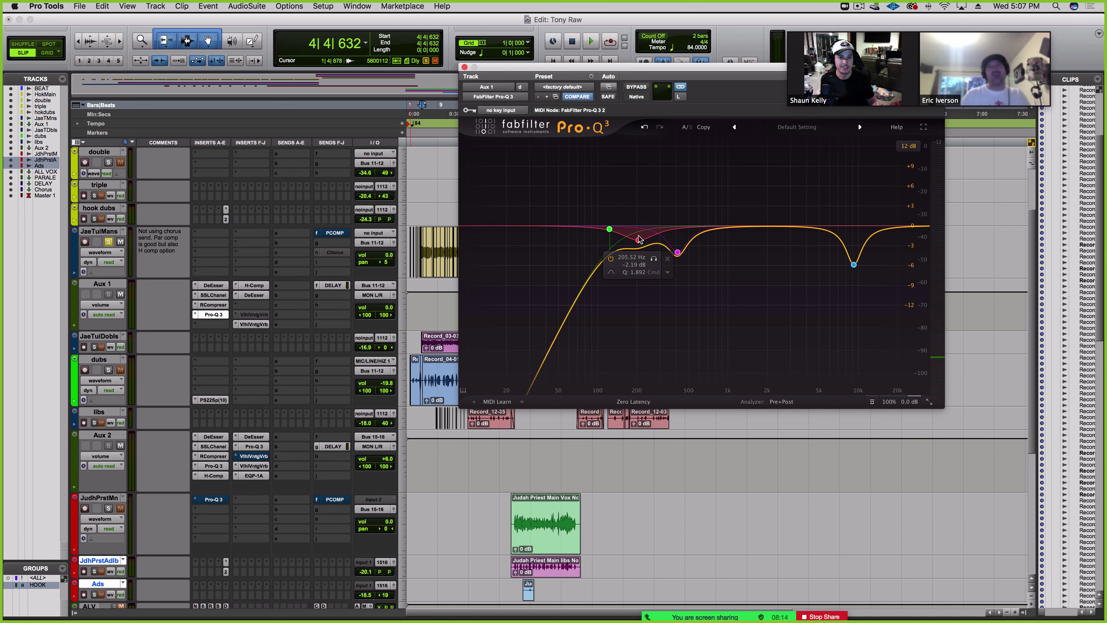
click(610, 228)
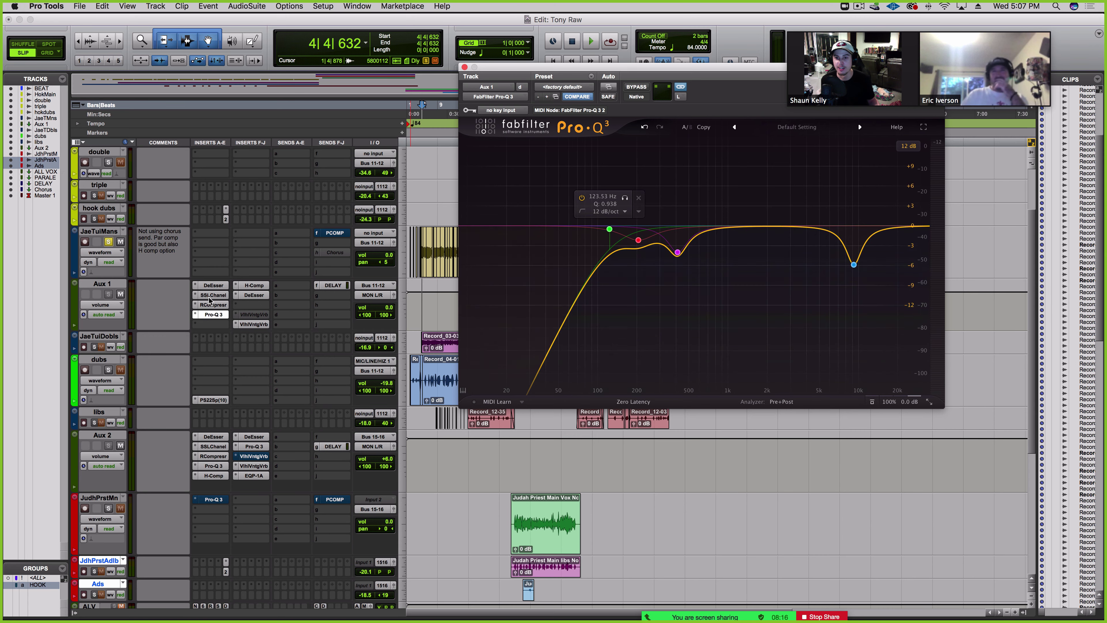
Step: A/B Aux 1's H-Comp bypassed and active during playback, leave it on, then open the DeEsser
click(253, 286)
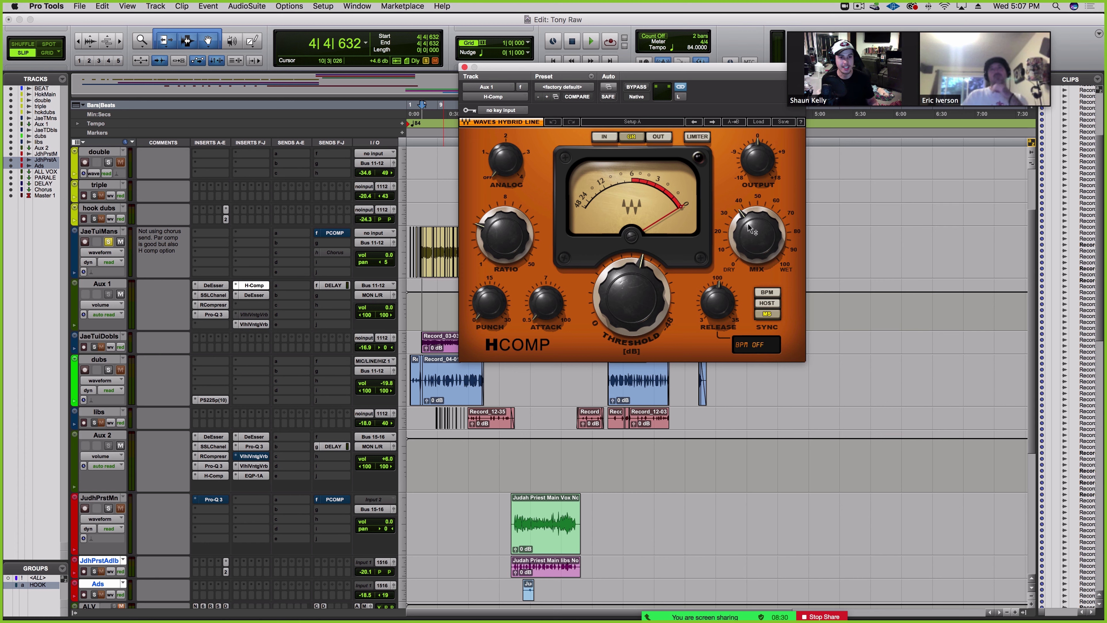
mouse_move(760, 237)
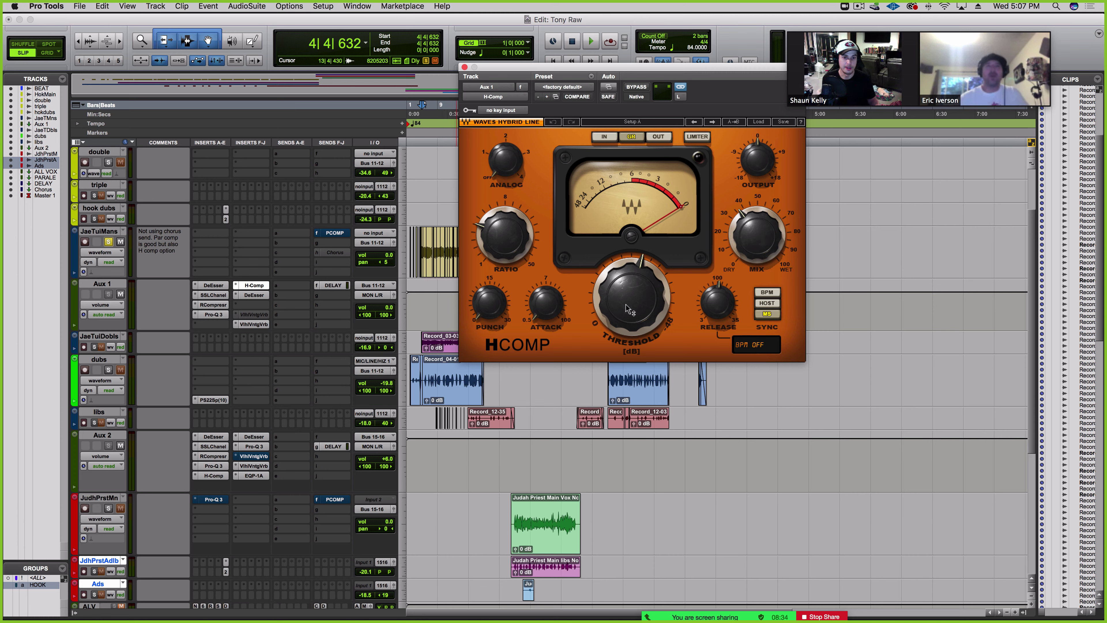
mouse_move(649, 291)
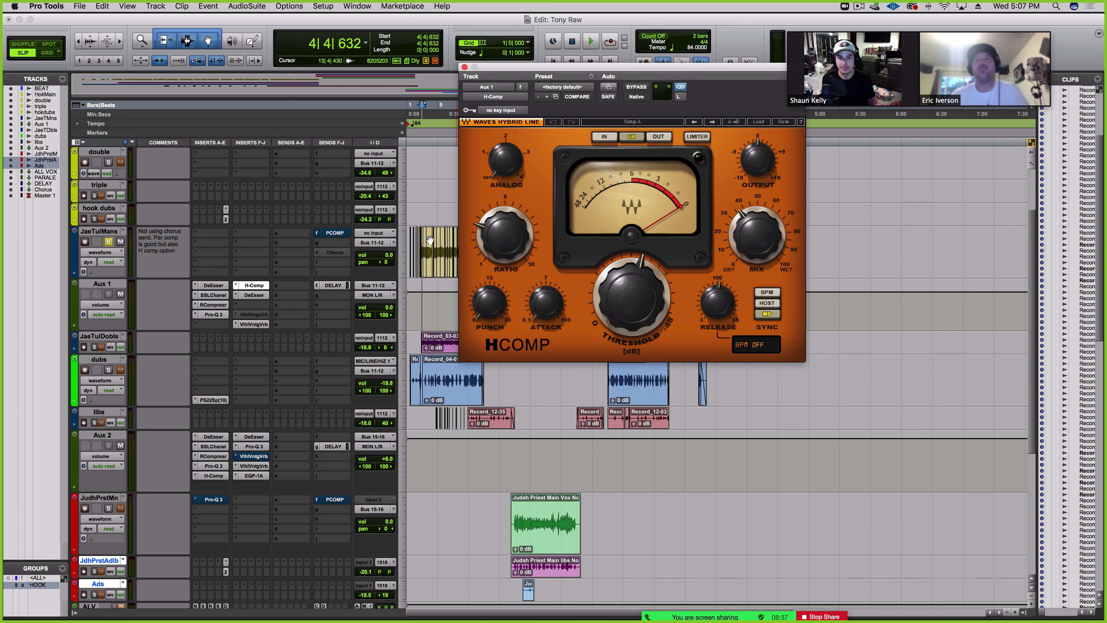
click(635, 87)
key(space)
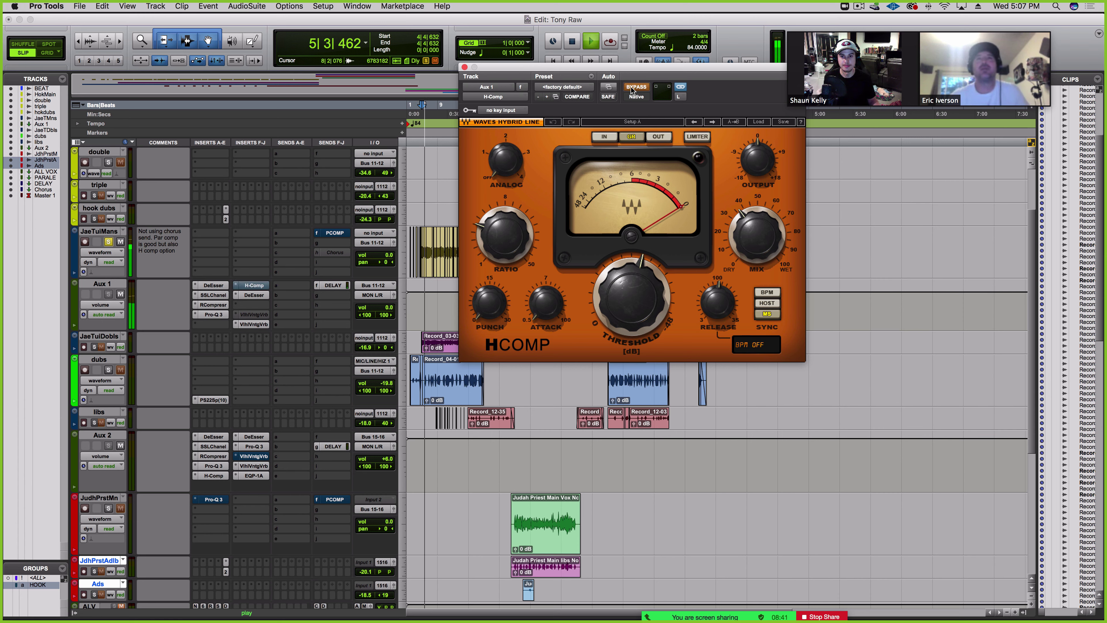
click(634, 87)
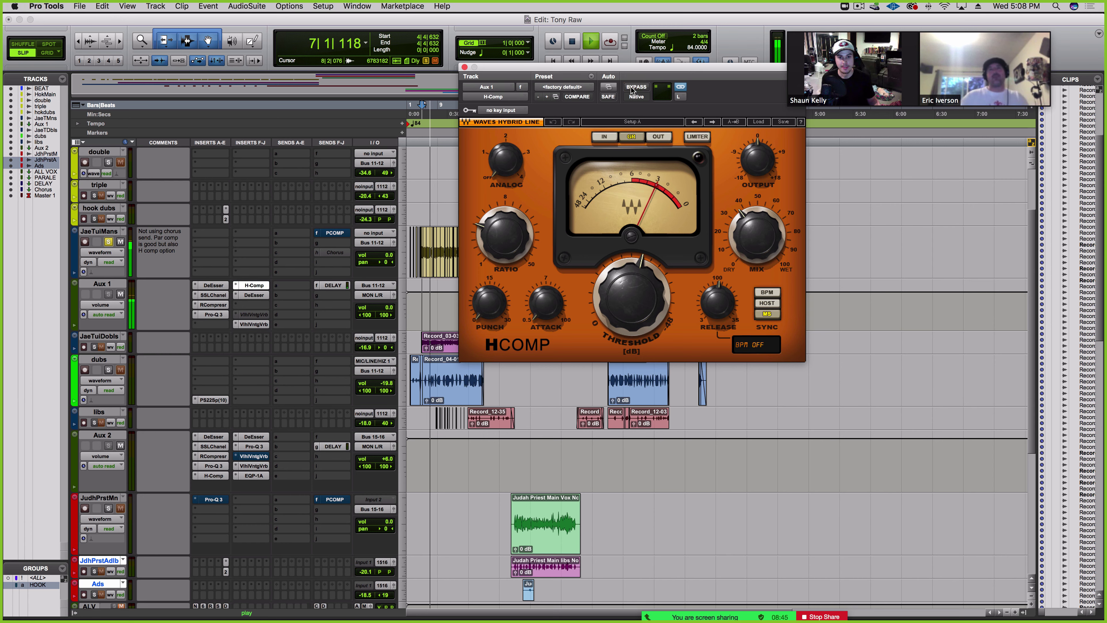
key(space)
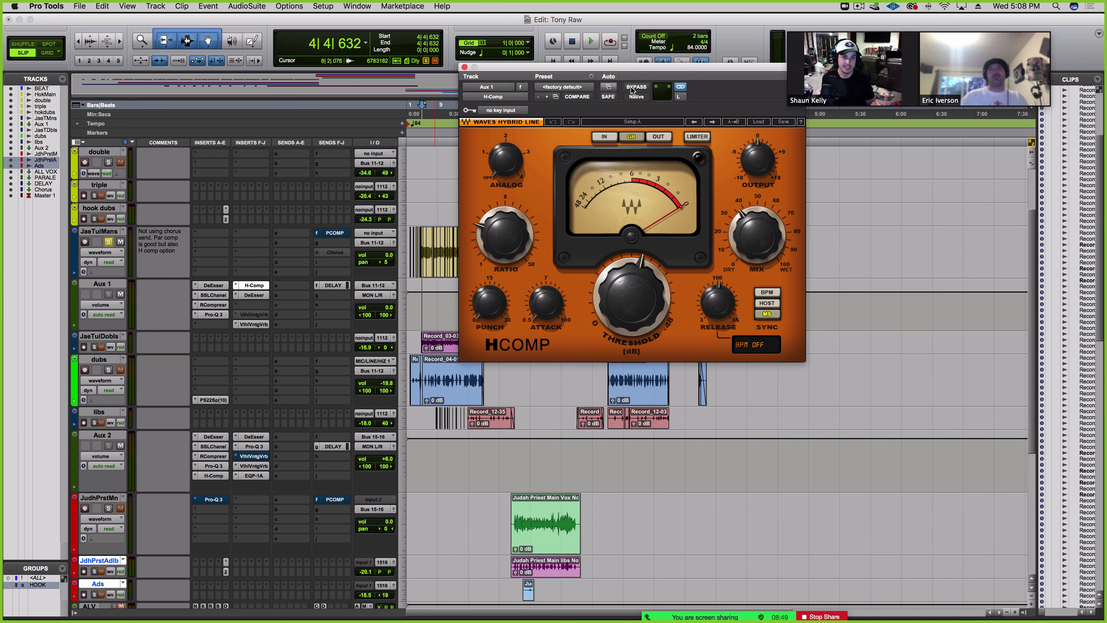
click(254, 295)
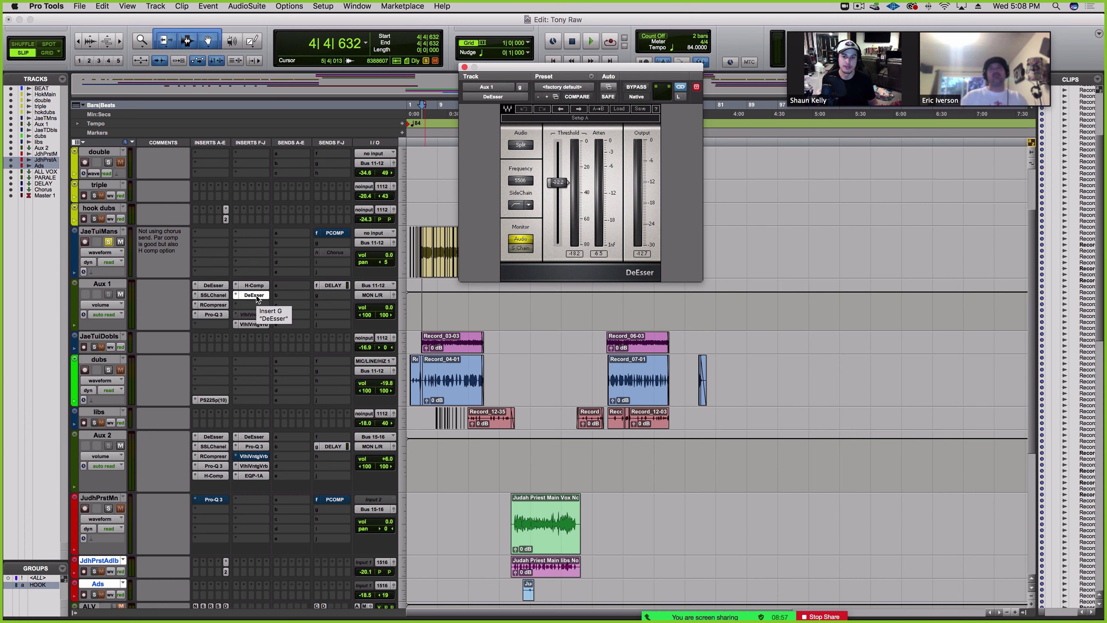
Step: Play the vocal while toggling Aux 1's DeEsser bypass off and back on, then stop
key(space)
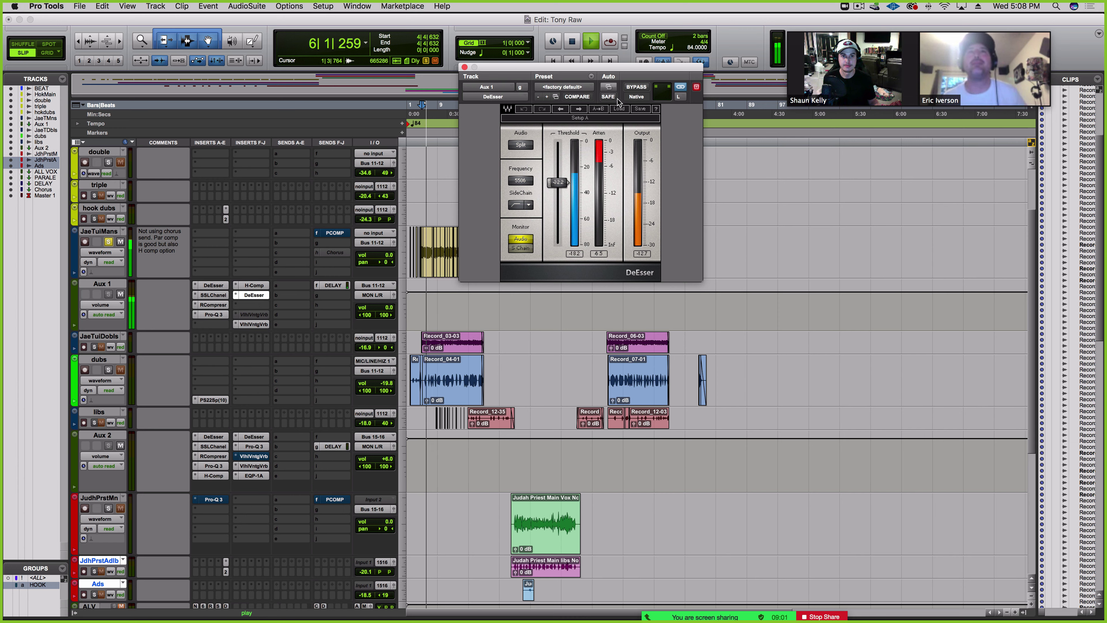
click(643, 88)
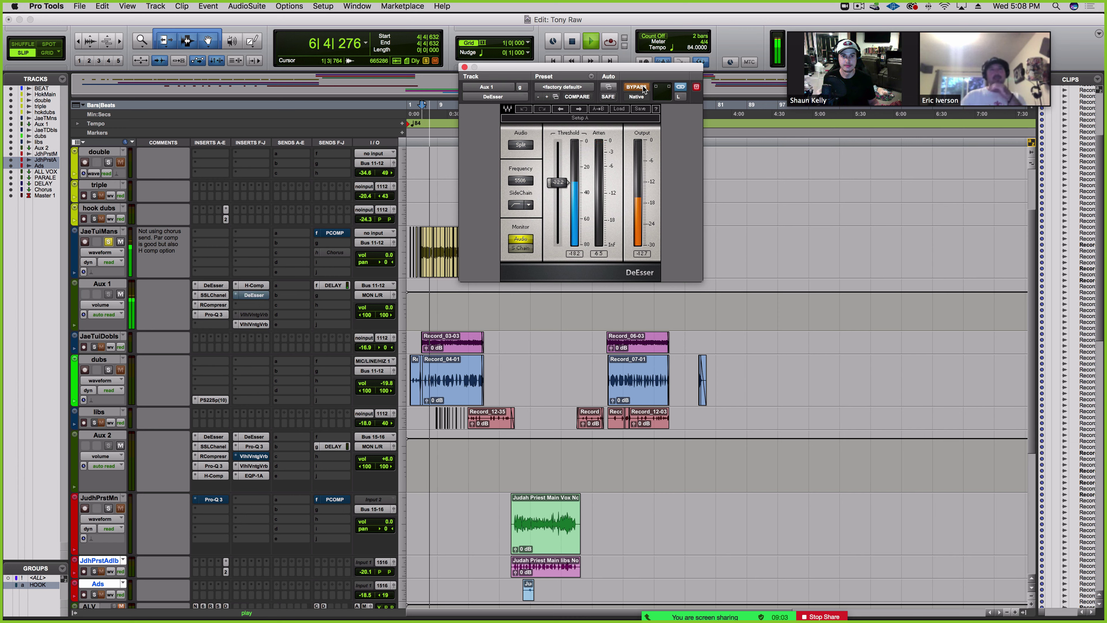
click(643, 88)
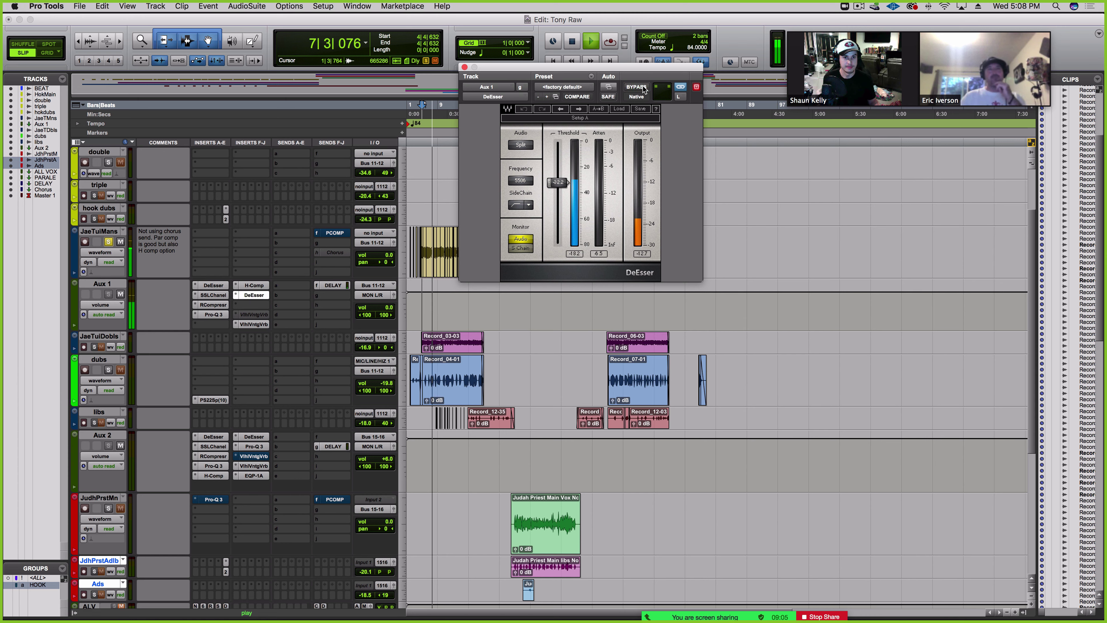
key(space)
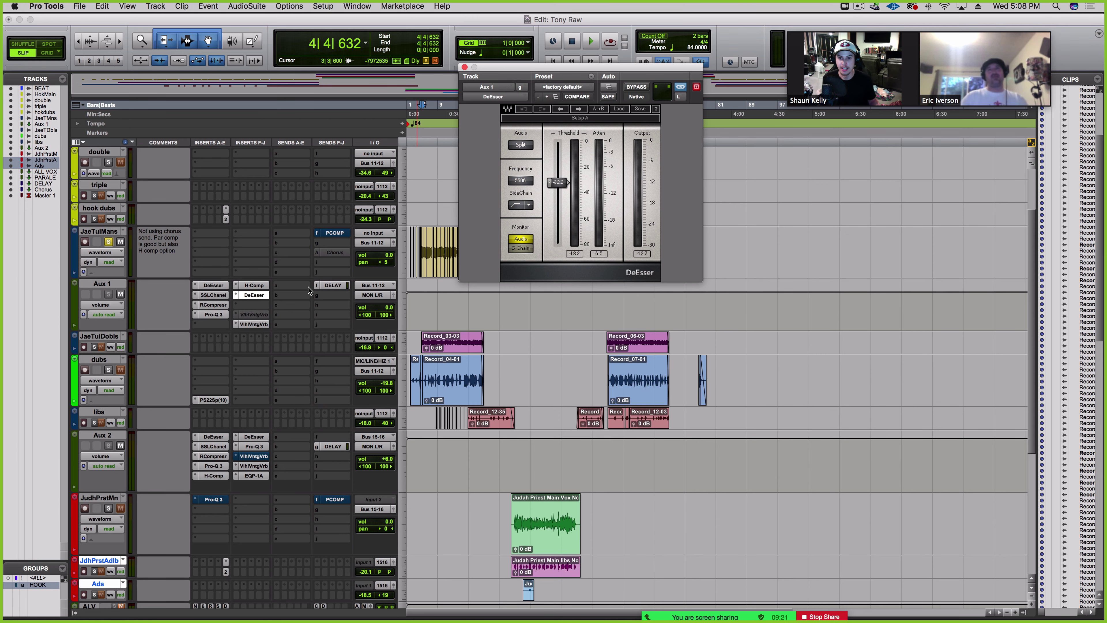
Step: Activate Aux 1's ValhallaVintageVerb, set its mix to 8.9 %, view the second instance, then close it
click(259, 323)
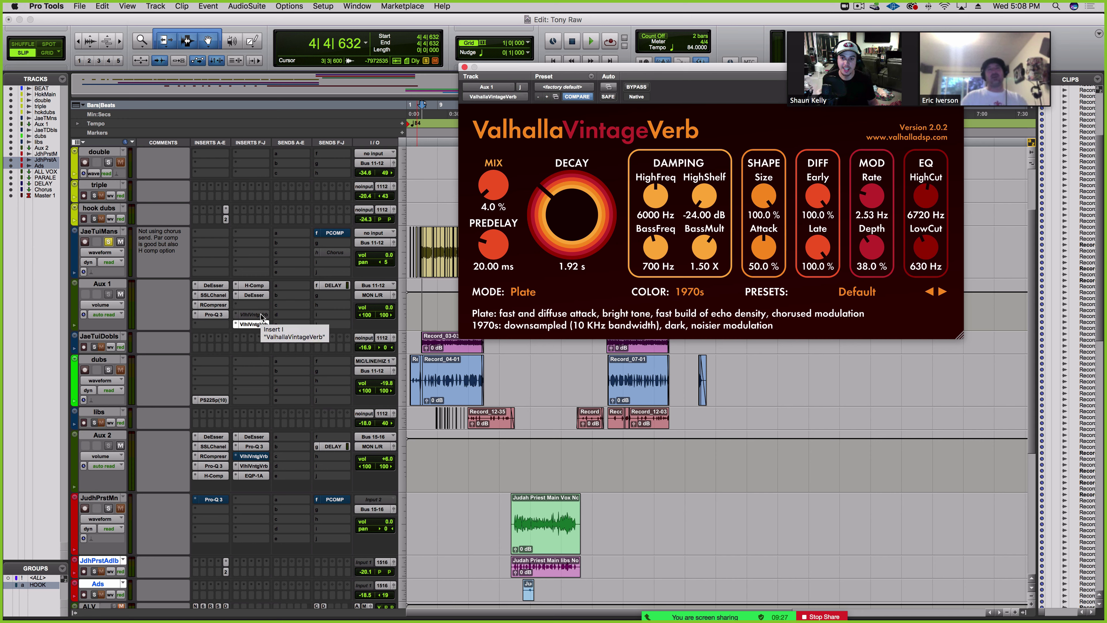
ctrl+super+click(261, 315)
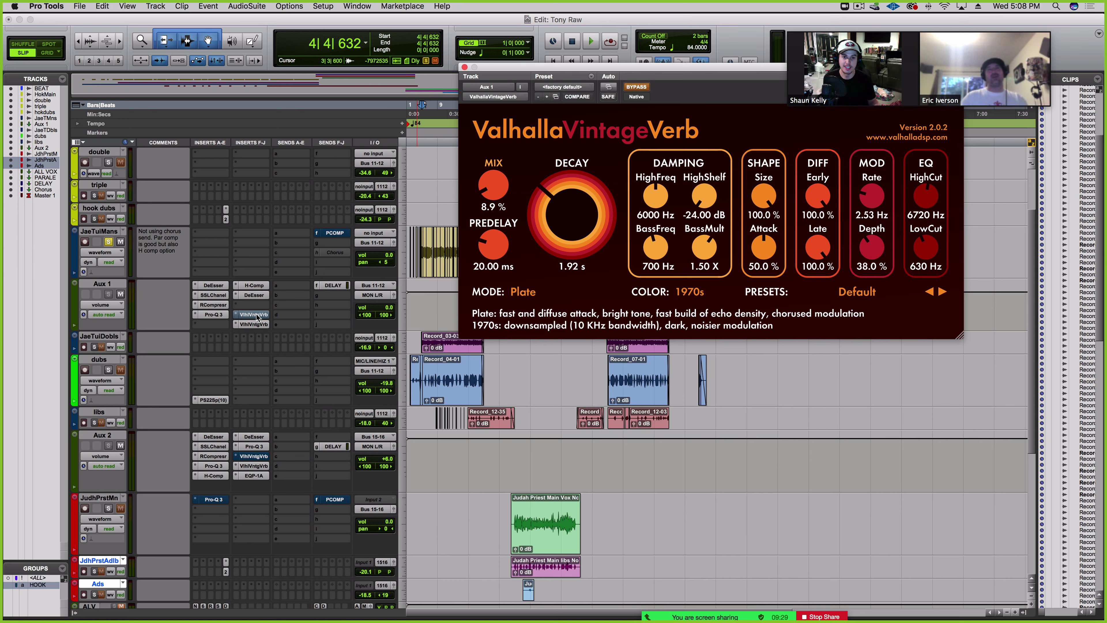
drag(497, 205, 498, 196)
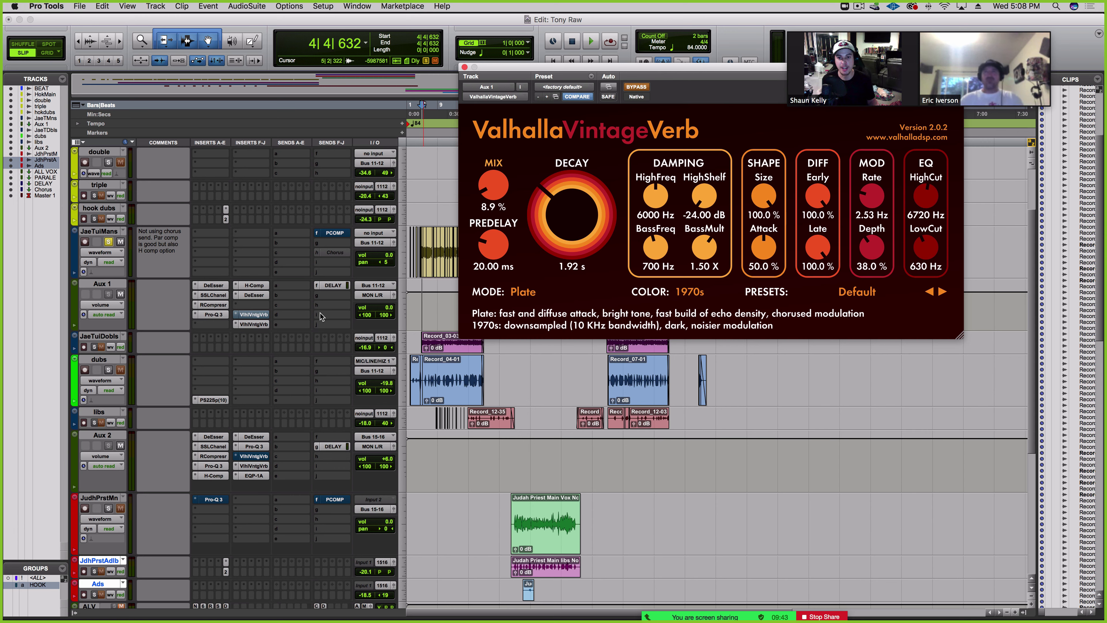
click(255, 325)
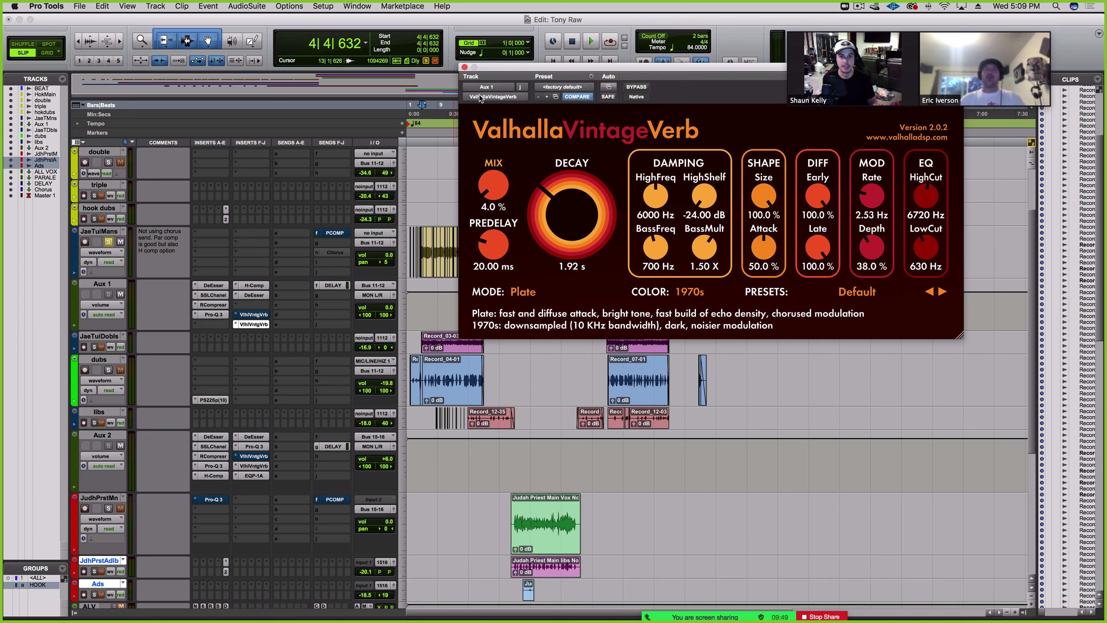
click(465, 68)
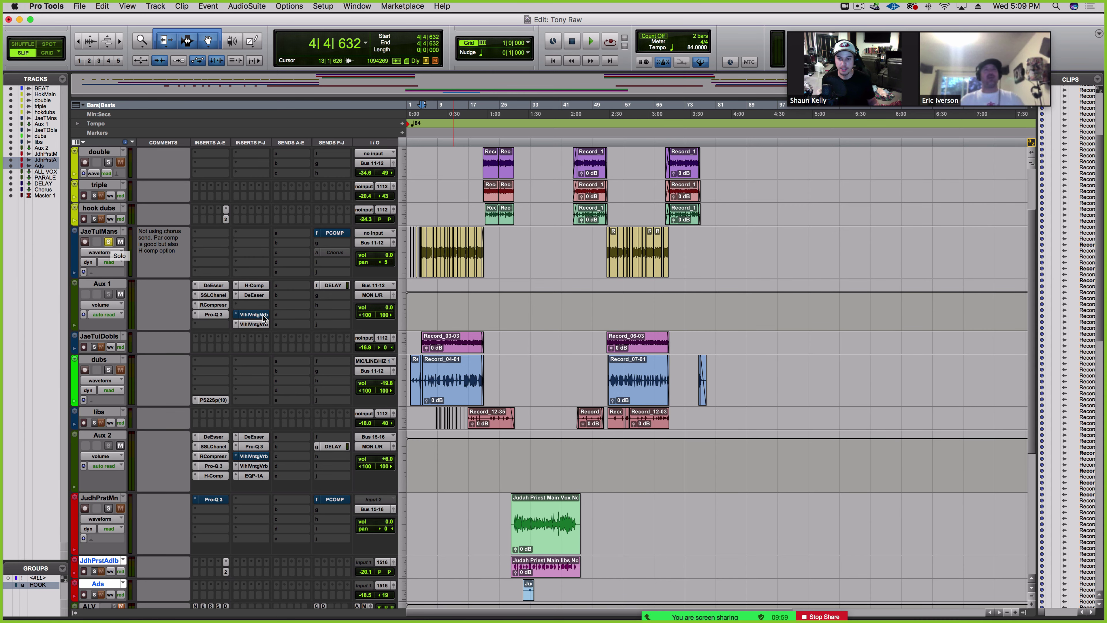
Step: Open the DELAY track's H-Delay (1/8 synced at 84 BPM) and switch it from bypass to active
scroll(262, 315, down, 3)
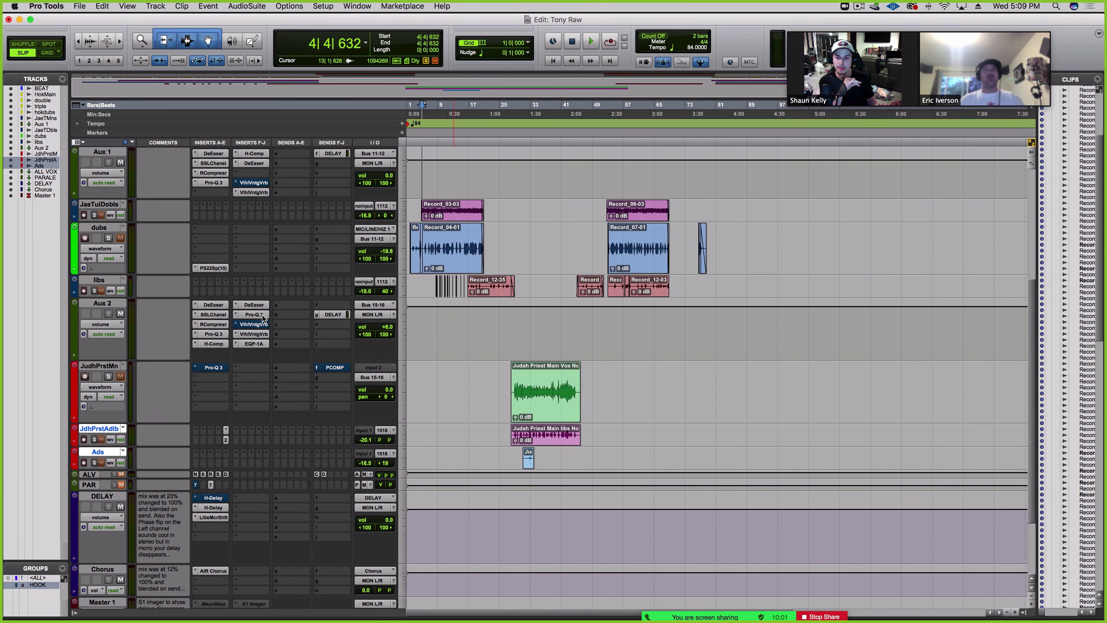
scroll(264, 319, down, 2)
click(221, 423)
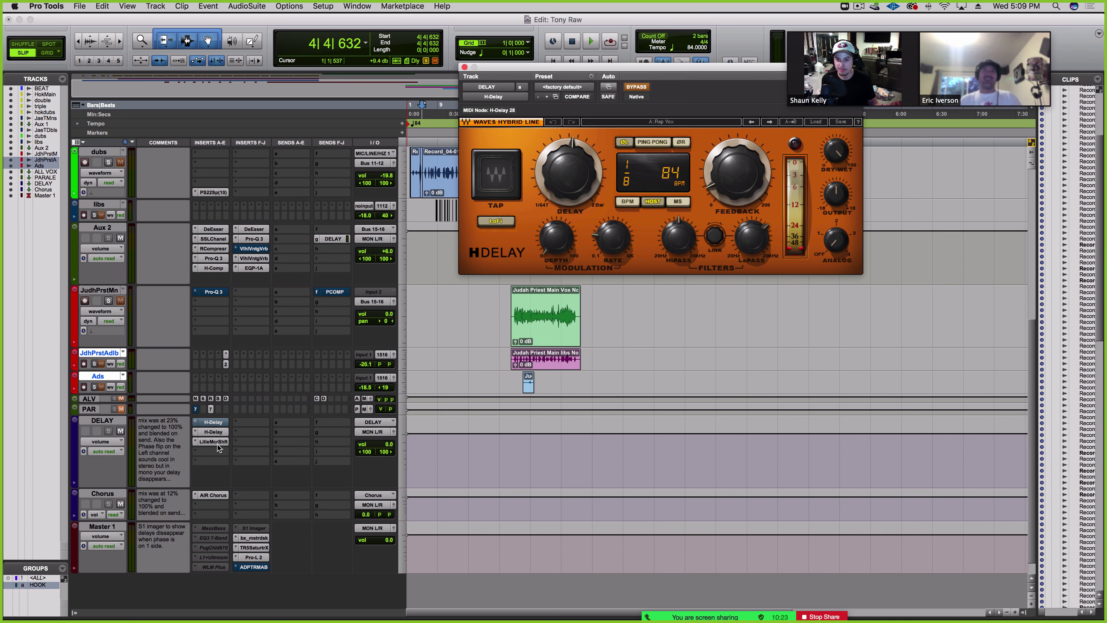
super+click(215, 422)
click(257, 529)
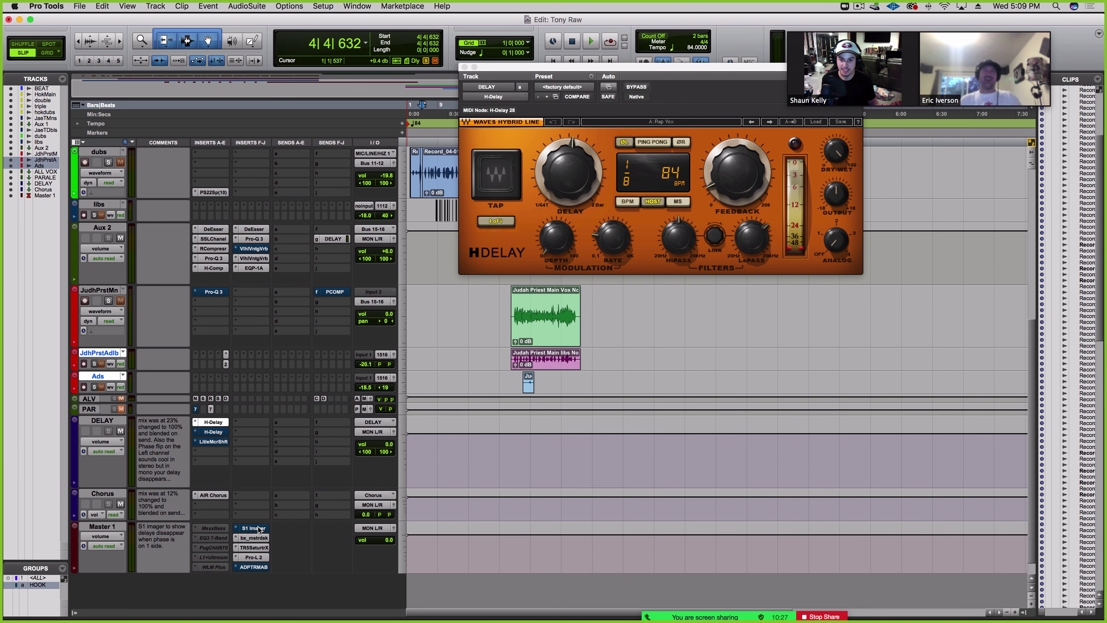
Step: Open Master 1's S1 Stereo Imager and toggle it in and out during playback
click(257, 529)
drag(622, 64, 688, 335)
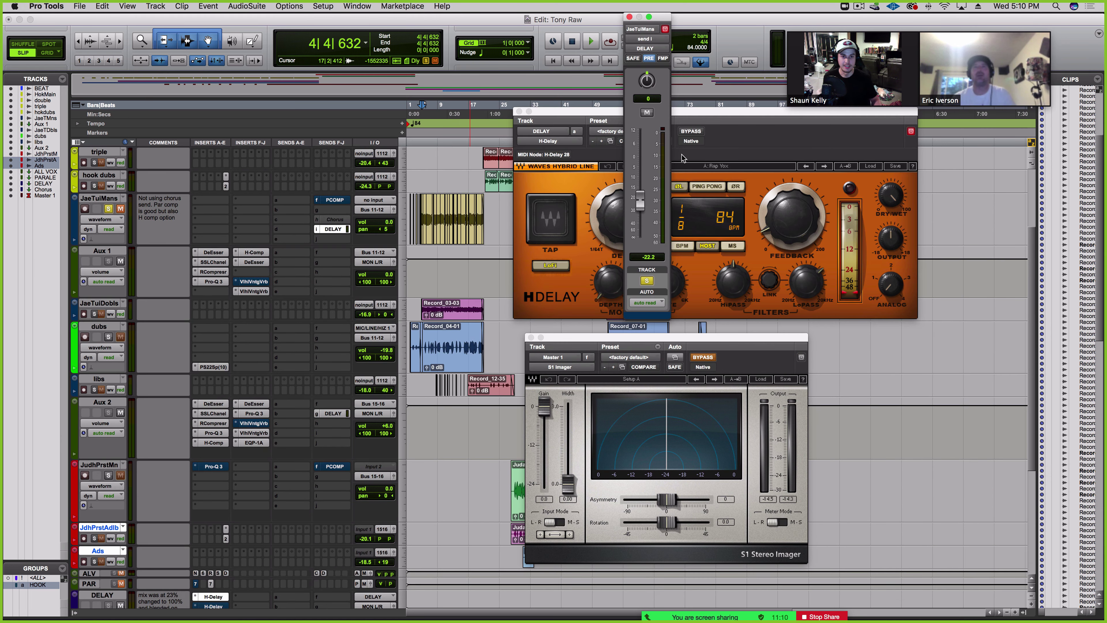
key(space)
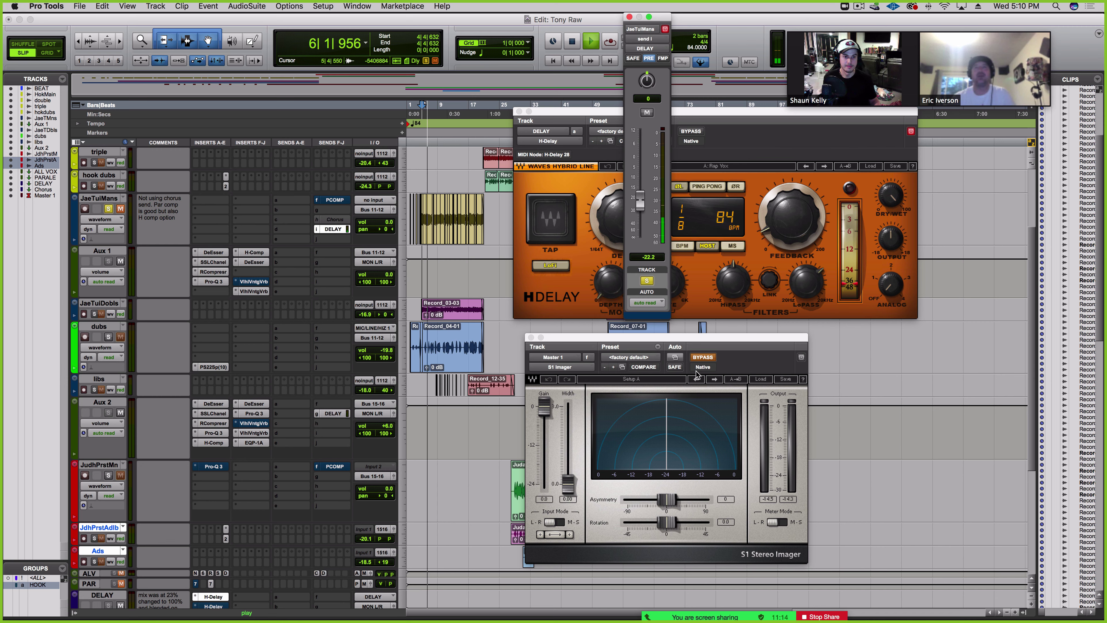
click(703, 357)
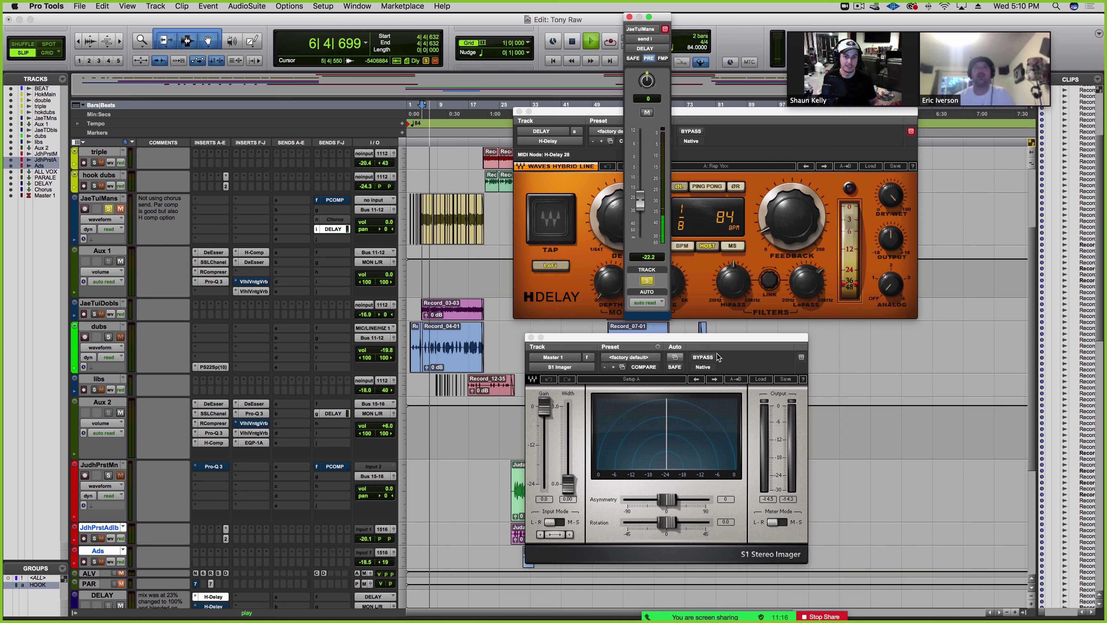
click(702, 358)
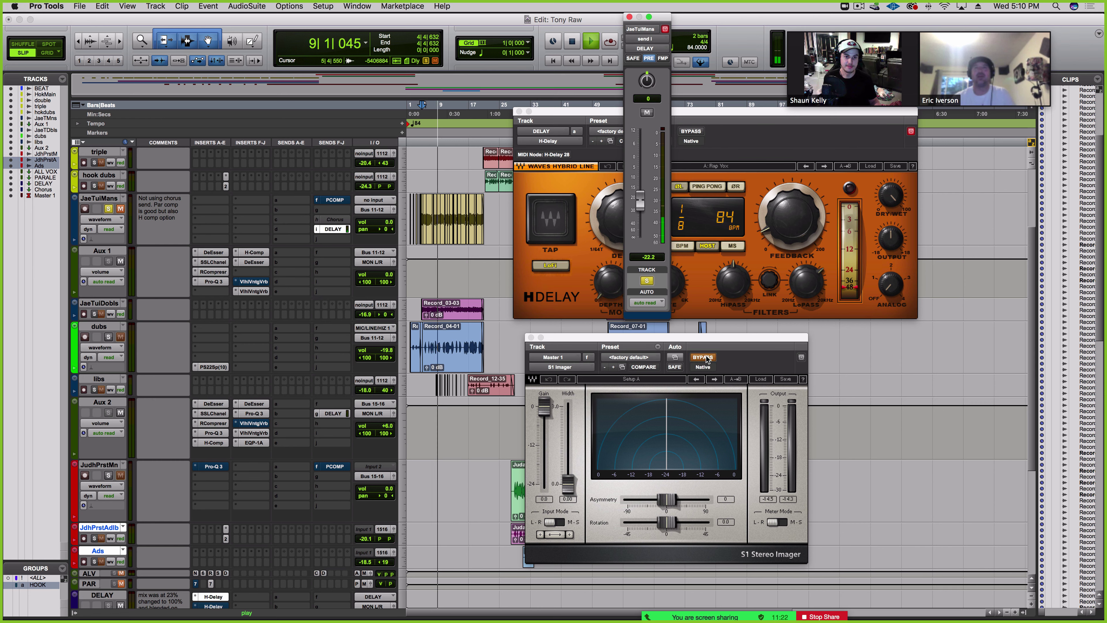
Step: Leave the S1 Imager bypassed, stop playback, and move the DELAY send from JaeTuiMans to Aux 1
click(679, 187)
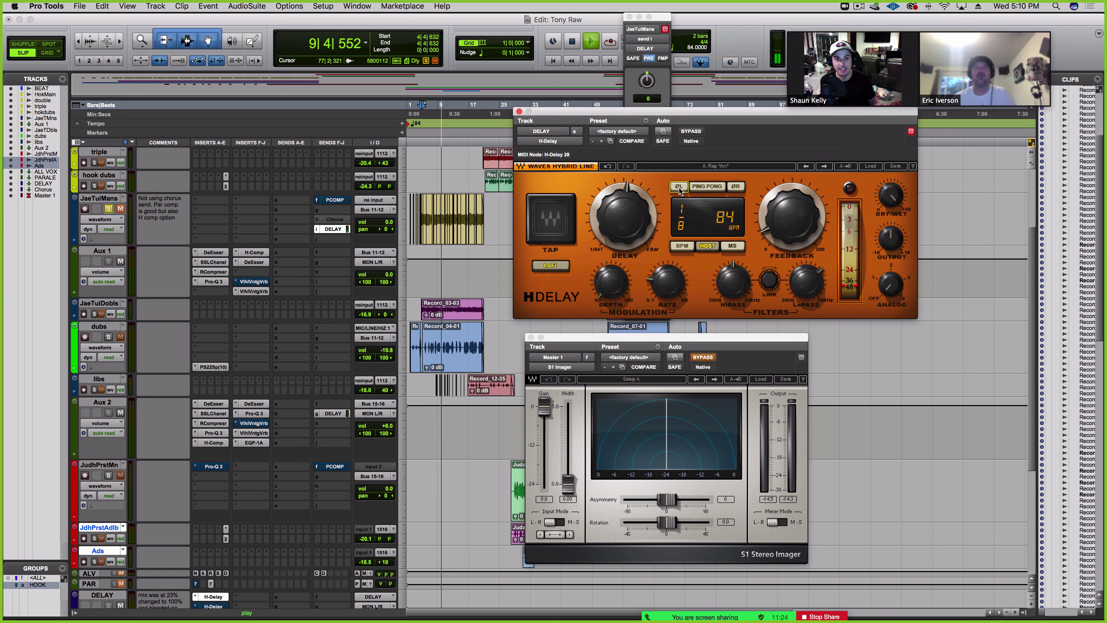
click(701, 356)
key(space)
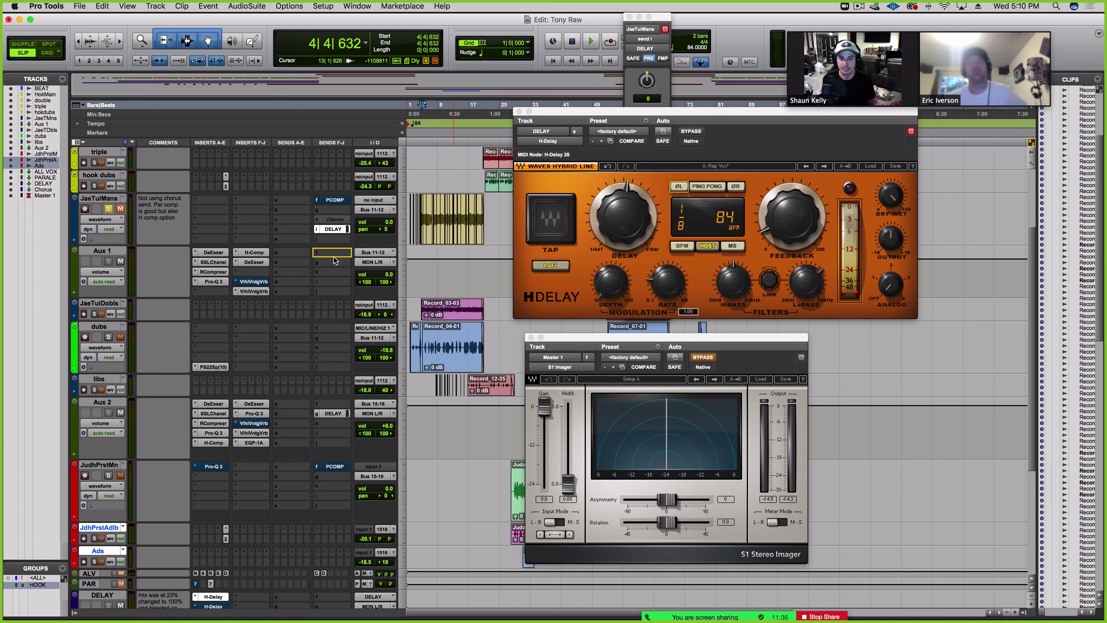
drag(333, 230, 334, 255)
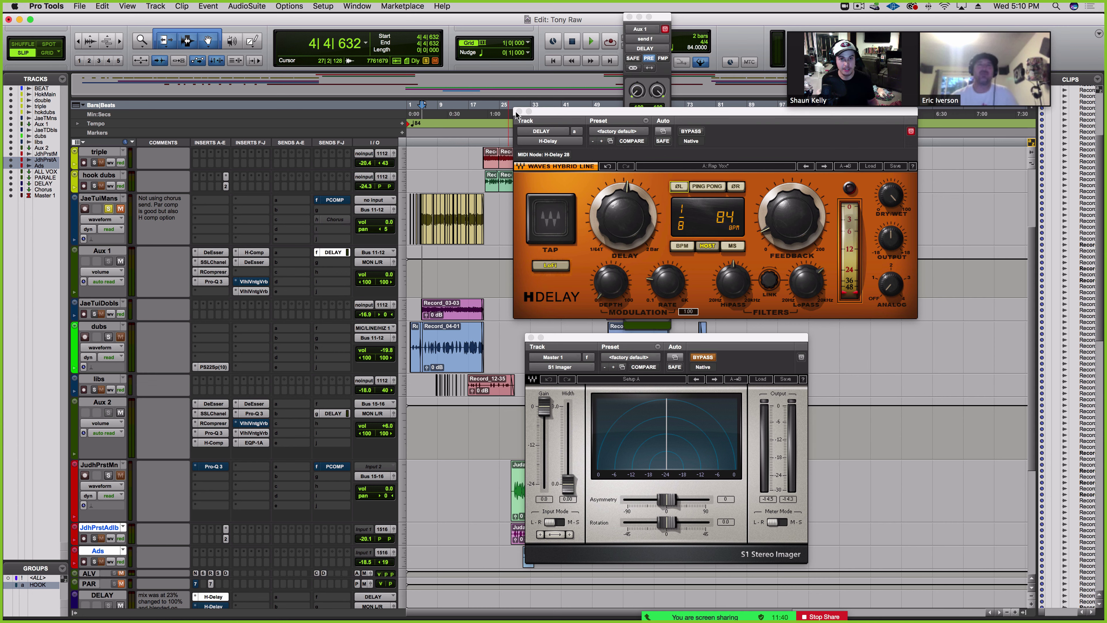
Step: Open the DELAY track's Little MicroShift on its Default setting
click(518, 112)
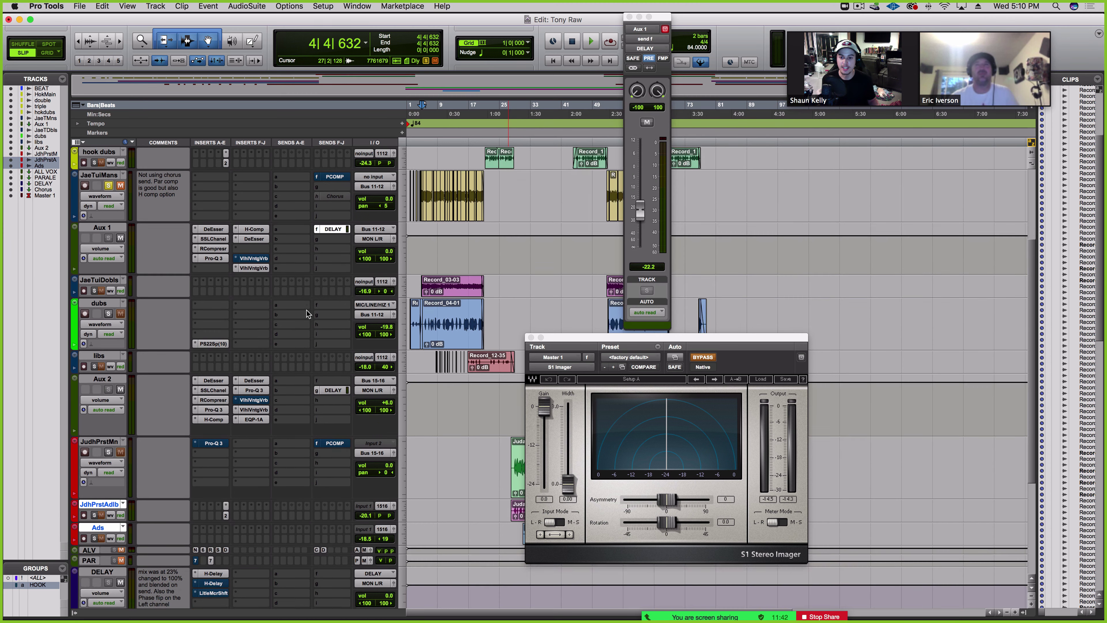
scroll(308, 316, down, 5)
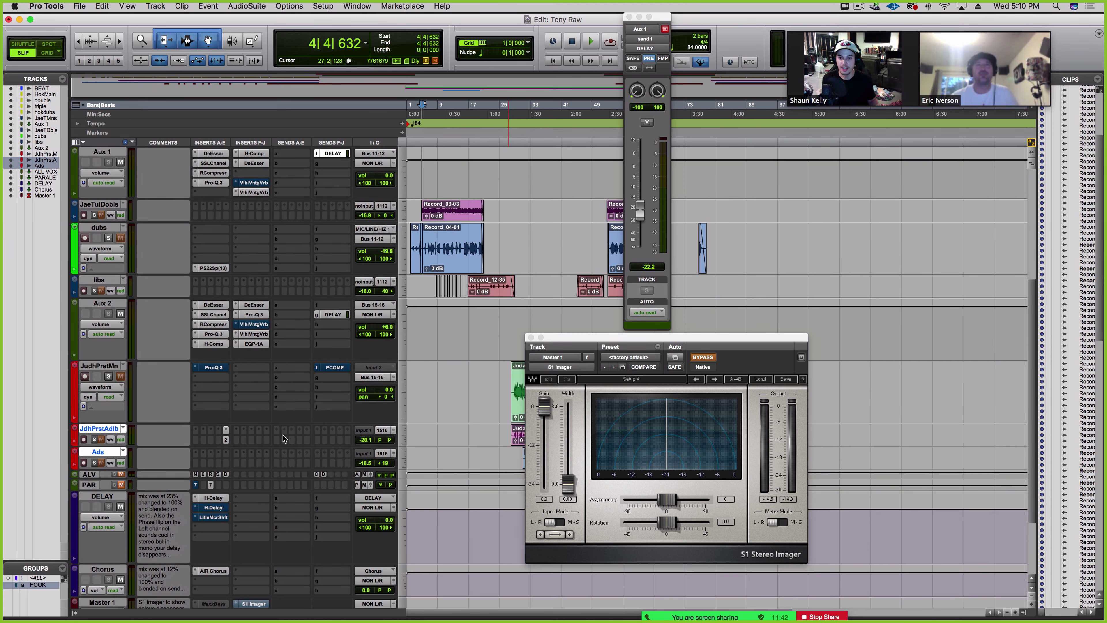
click(213, 507)
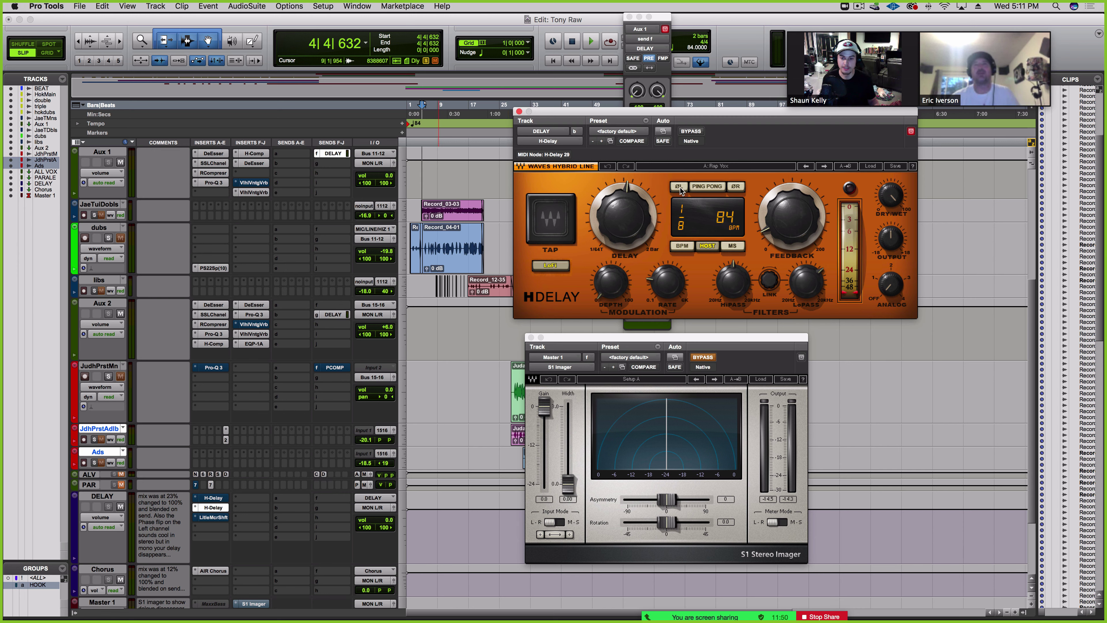
super+click(218, 519)
click(215, 518)
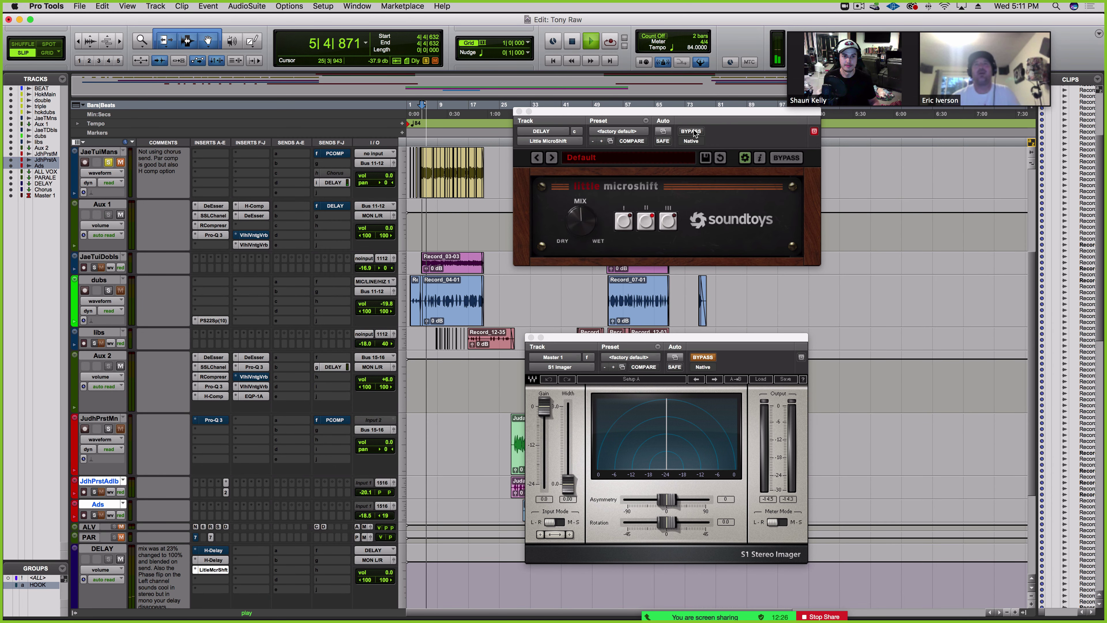
Step: Compare Little MicroShift bypassed and active in playback, leaving it and the master's S1 Imager on
click(693, 132)
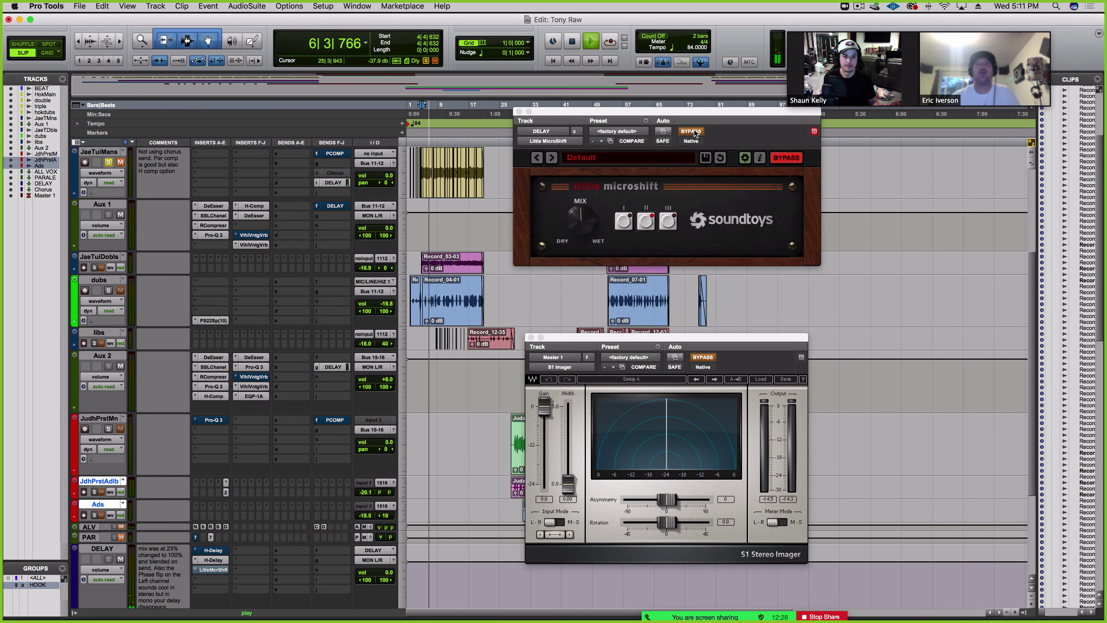
key(space)
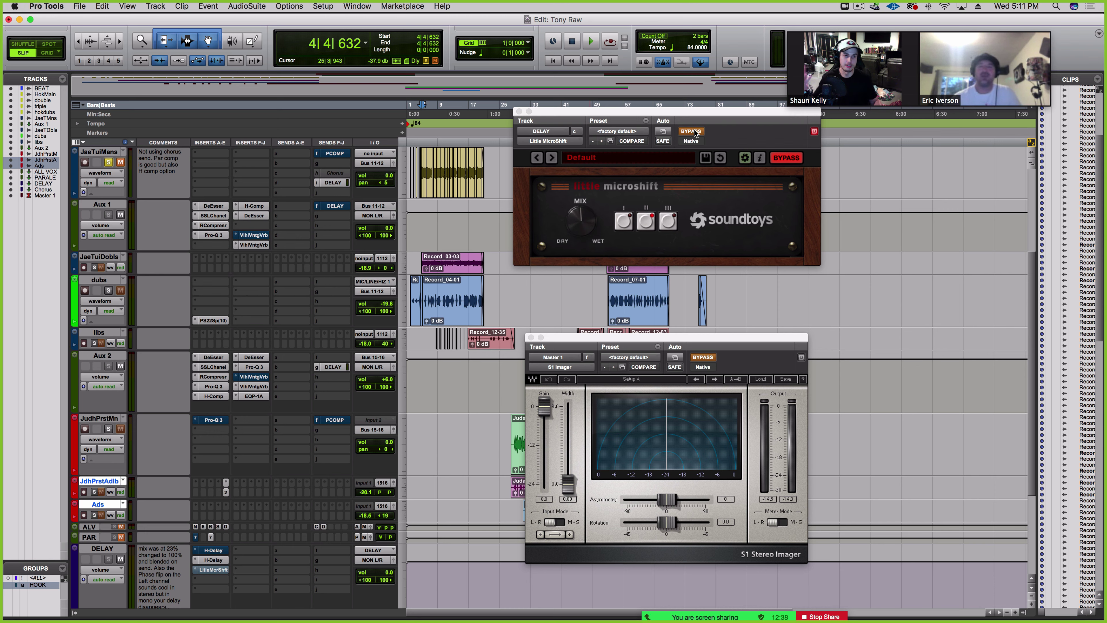
key(space)
click(692, 132)
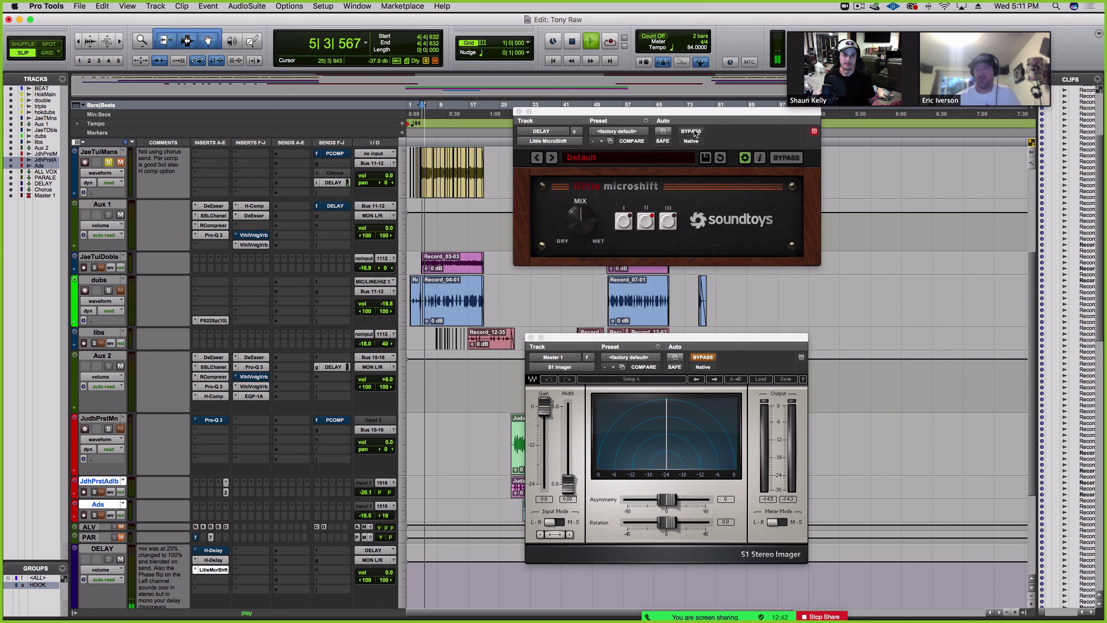
click(706, 358)
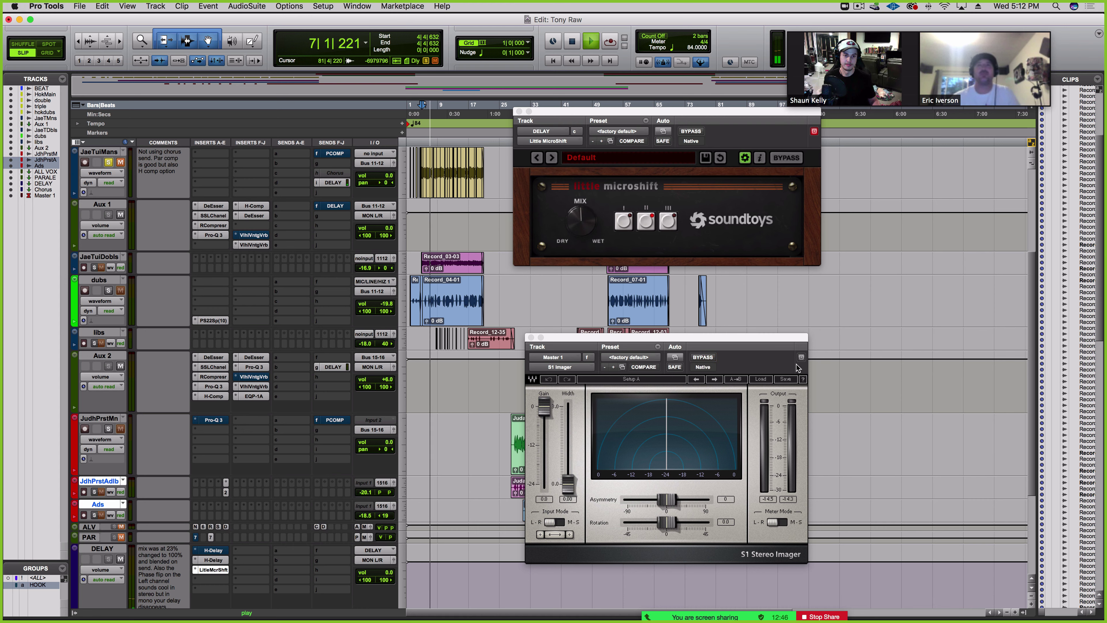
key(space)
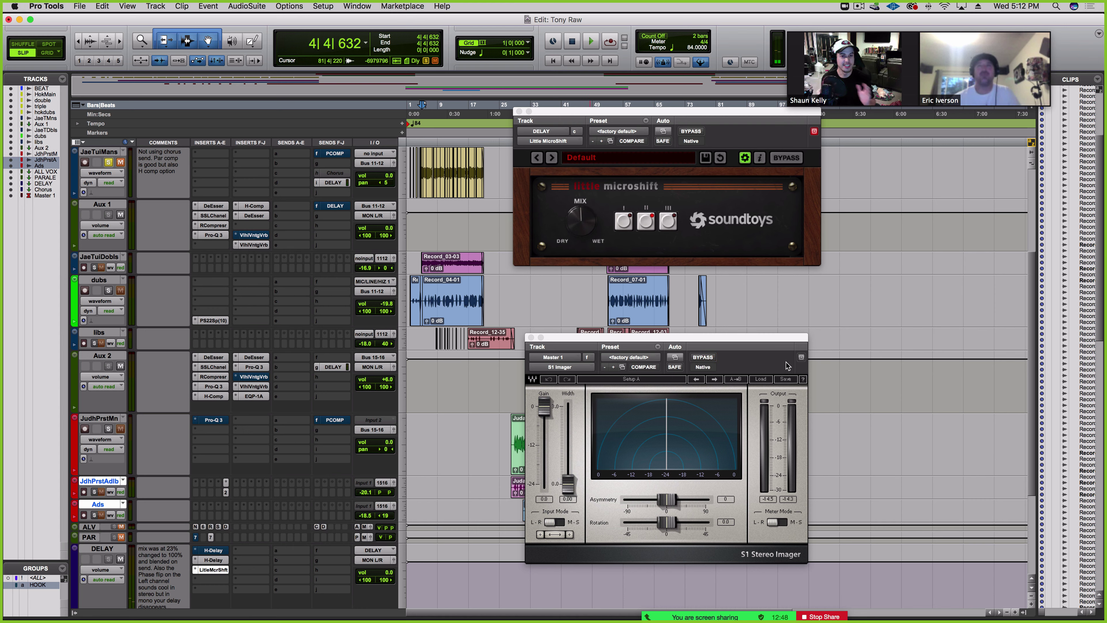
Step: Flip the left-channel phase on the first H-Delay and turn down its dry/wet mix
click(519, 112)
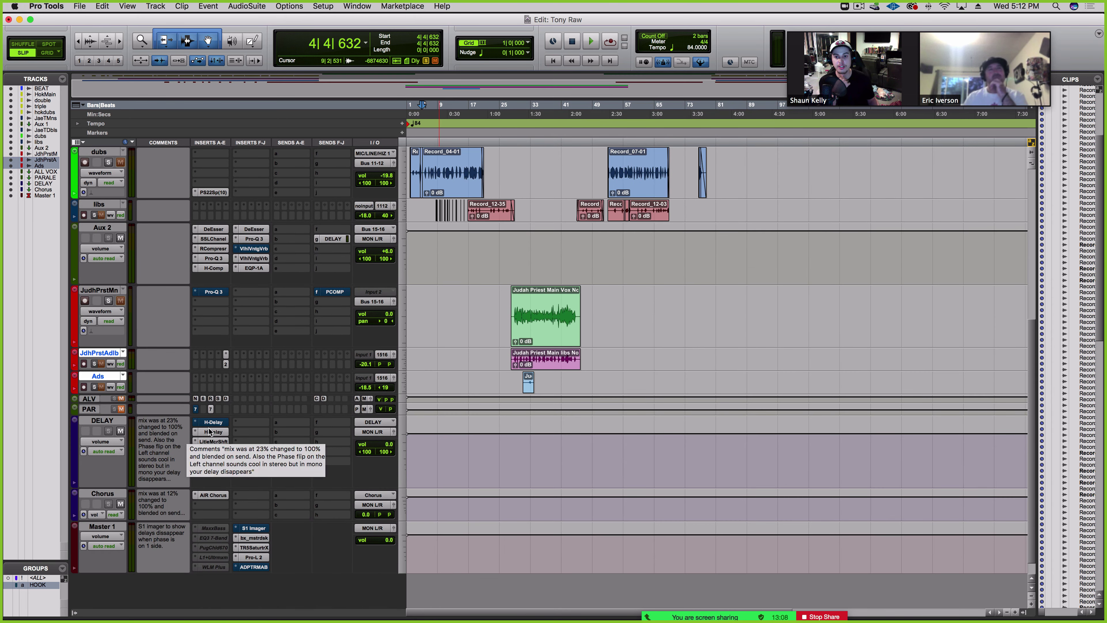
click(213, 422)
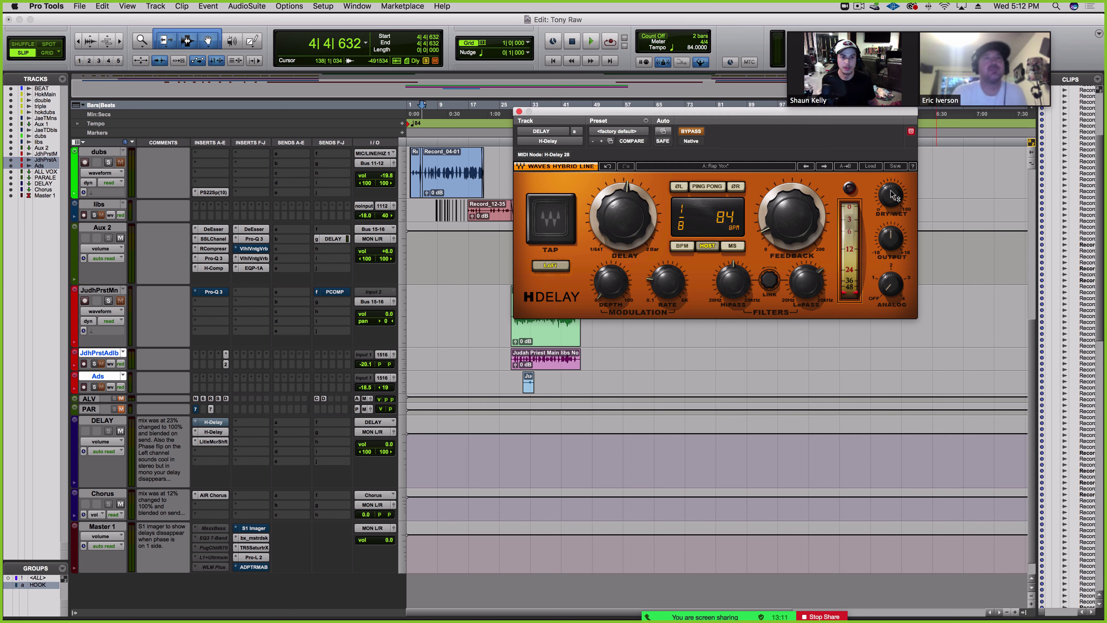
click(678, 186)
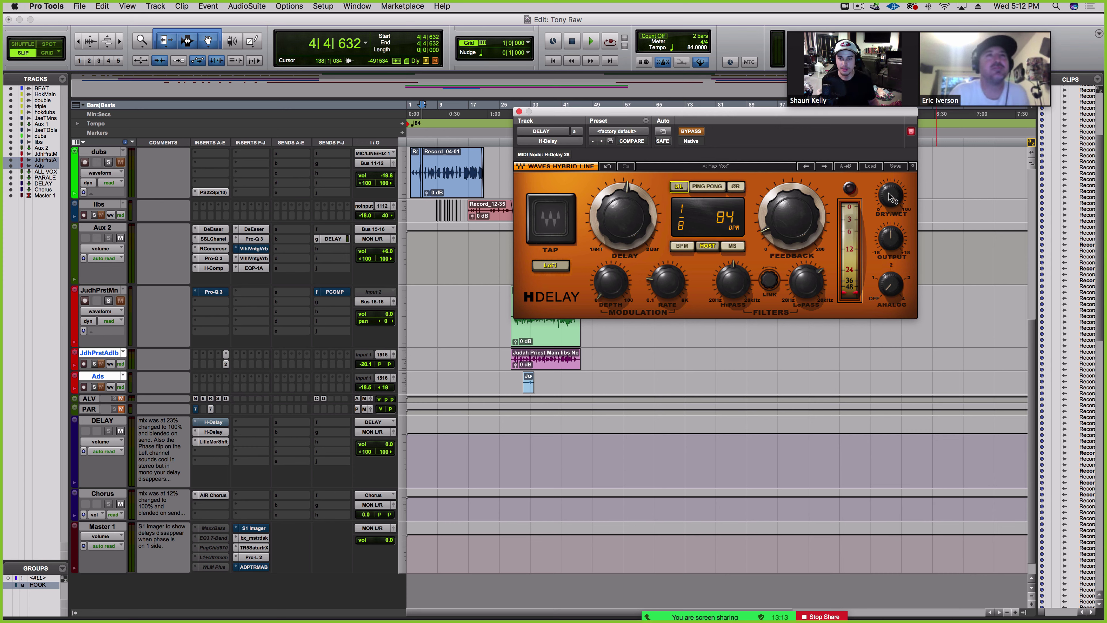
drag(890, 198, 891, 231)
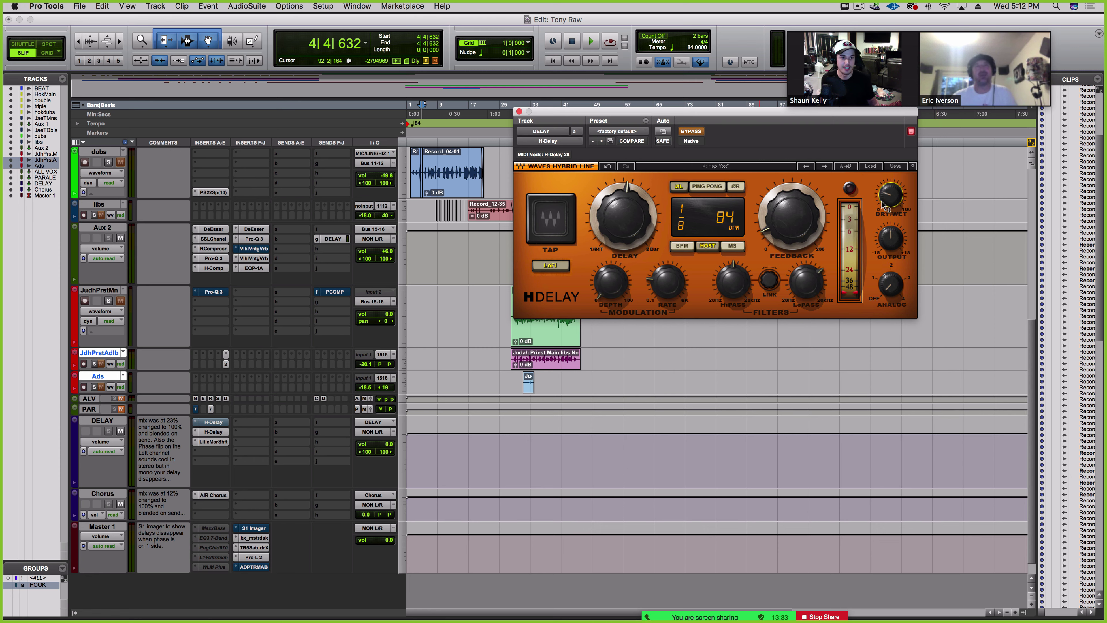
Step: Check the second H-Delay and Aux 1's DELAY send, close the windows, and set start at 6|3|891
click(207, 433)
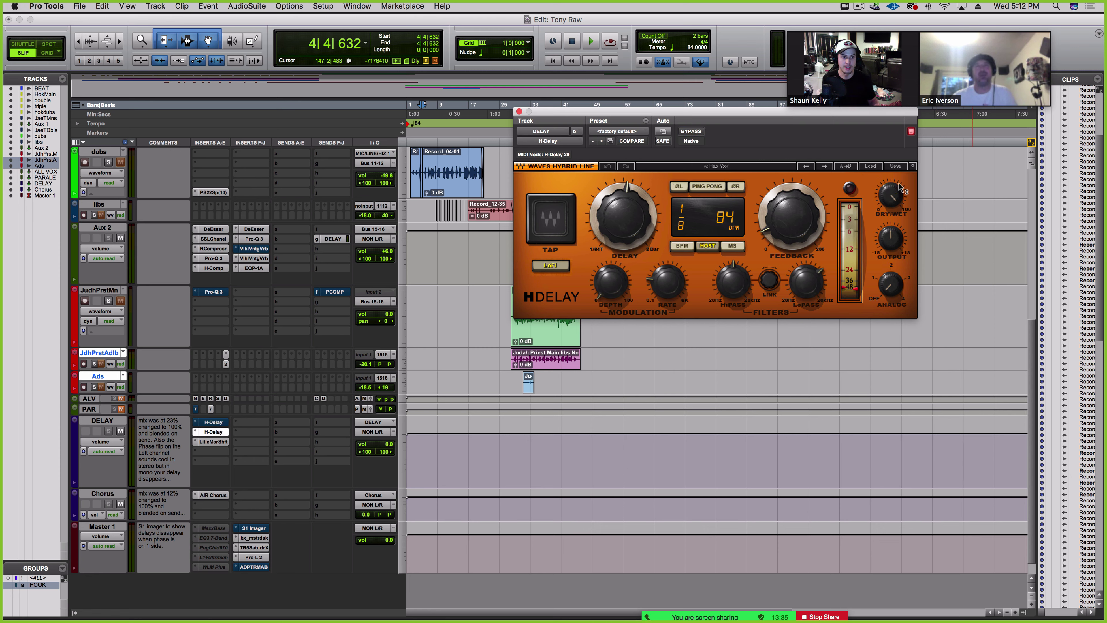
scroll(446, 422, up, 10)
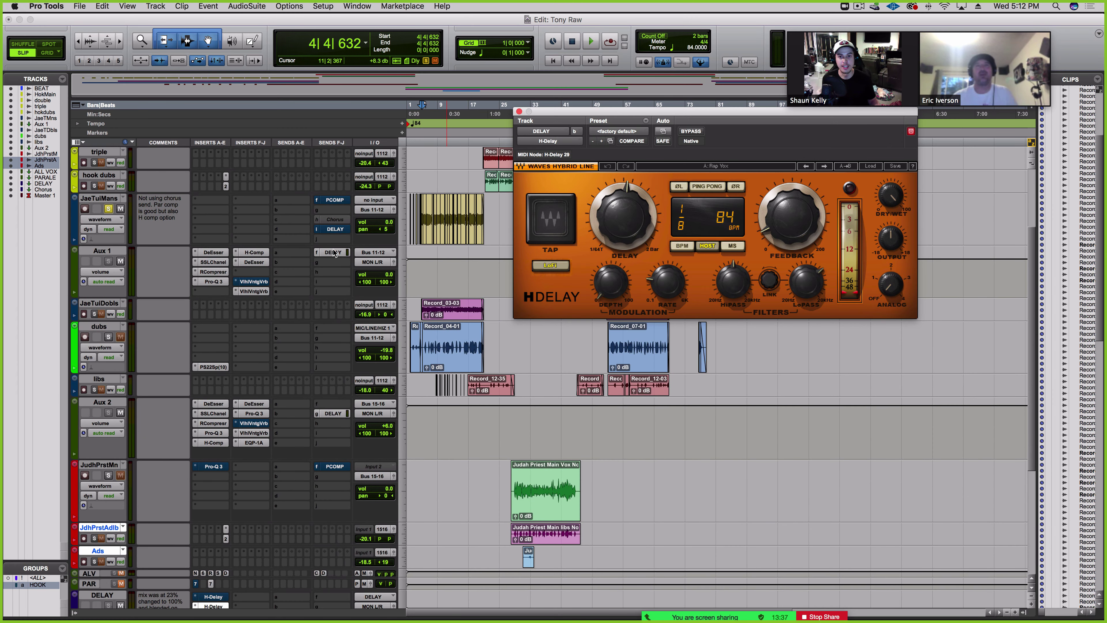
click(333, 252)
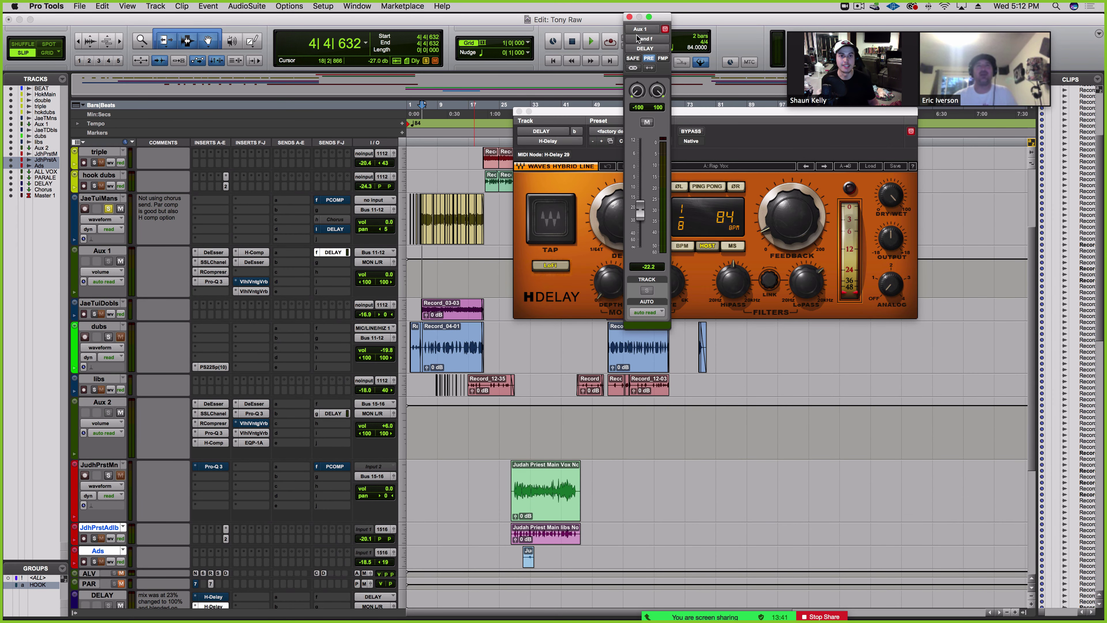
click(629, 18)
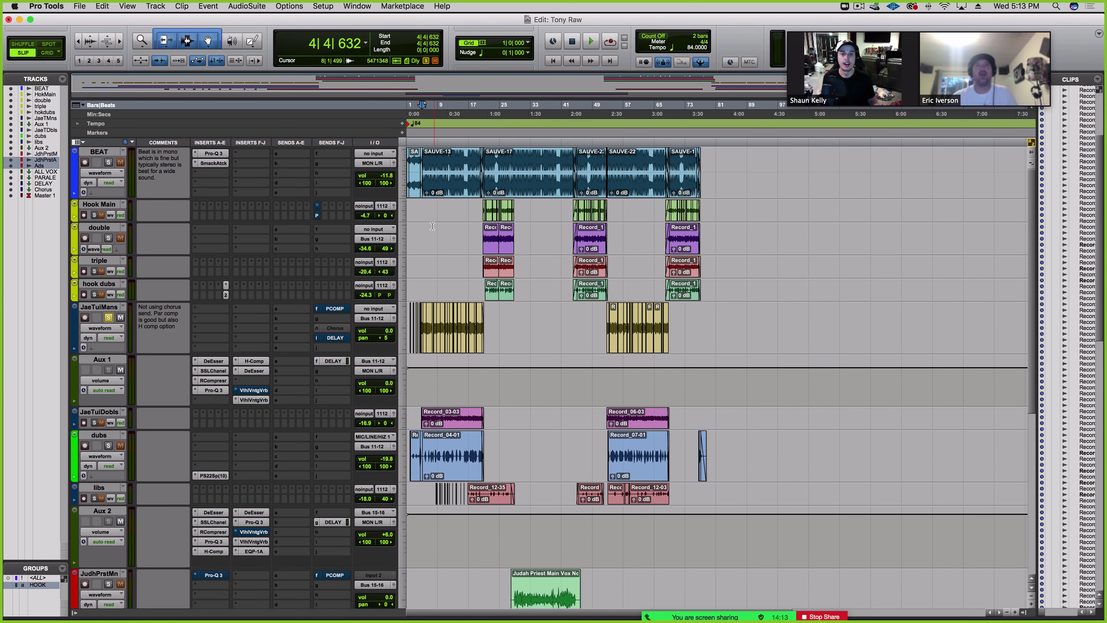
click(429, 209)
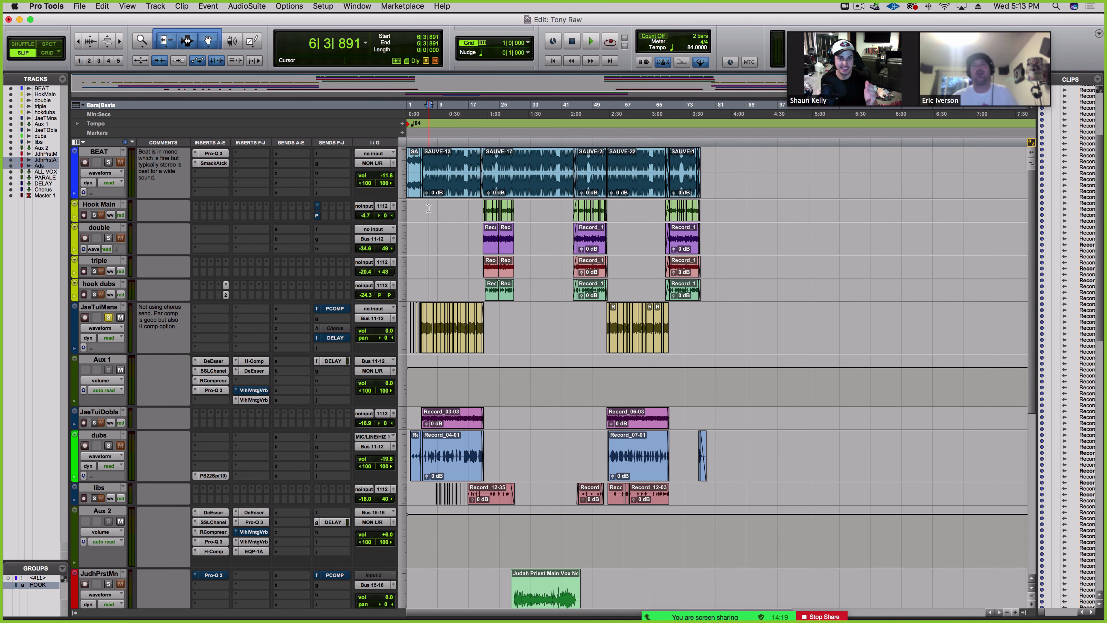
Step: Zoom into the BEAT clip, set the start point at 5|3|946, then zoom out to the whole song
scroll(429, 208, up, 3)
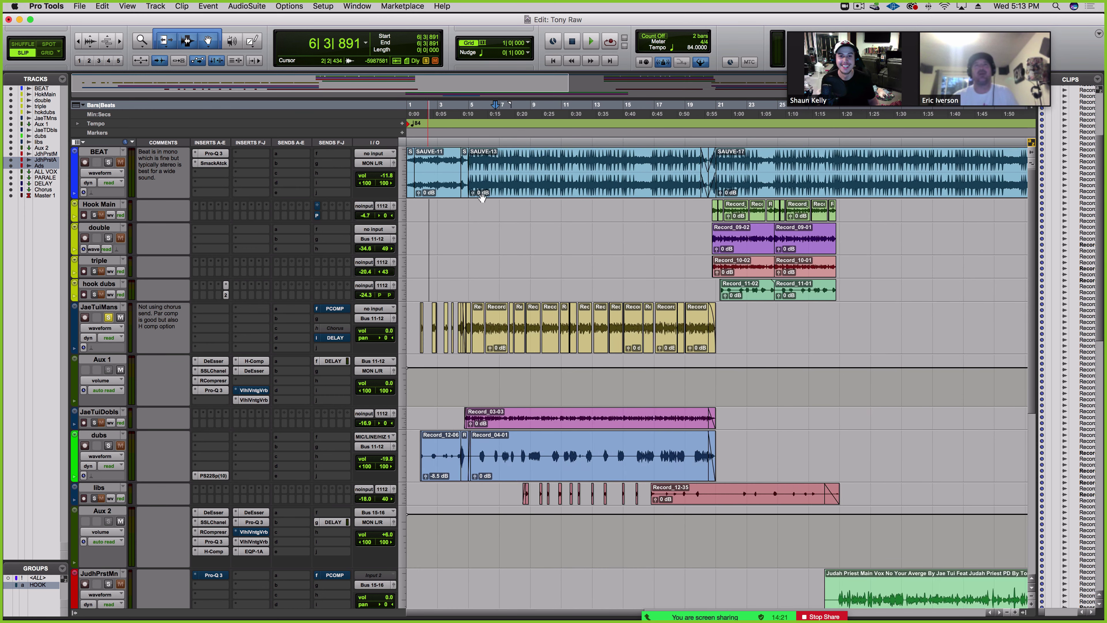
click(553, 164)
scroll(593, 183, up, 4)
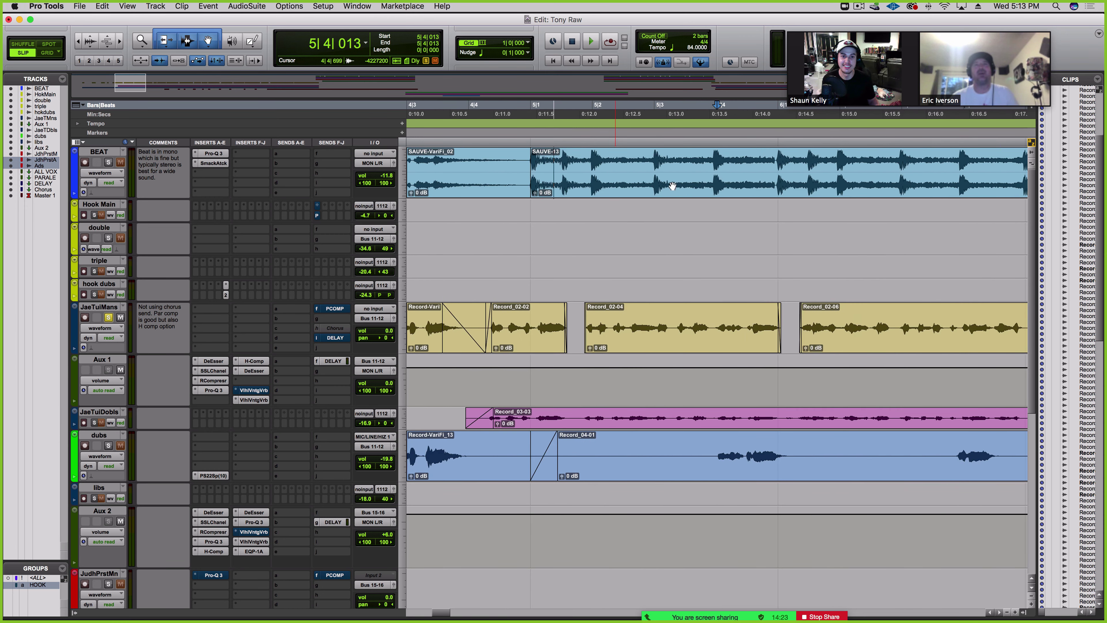
click(710, 163)
scroll(704, 191, up, 7)
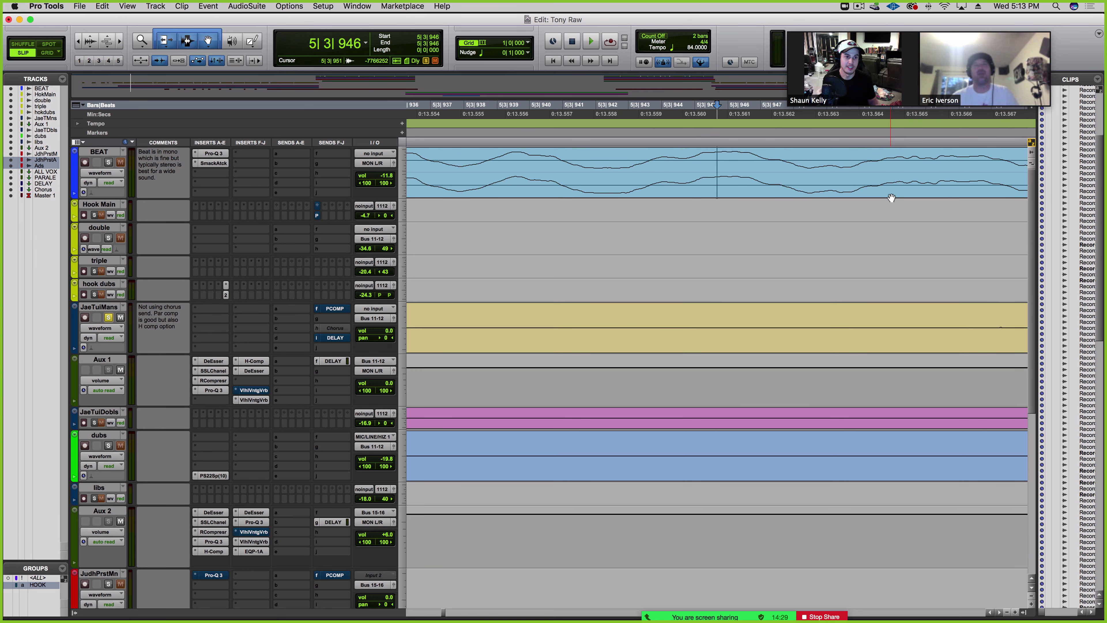
scroll(891, 198, down, 2)
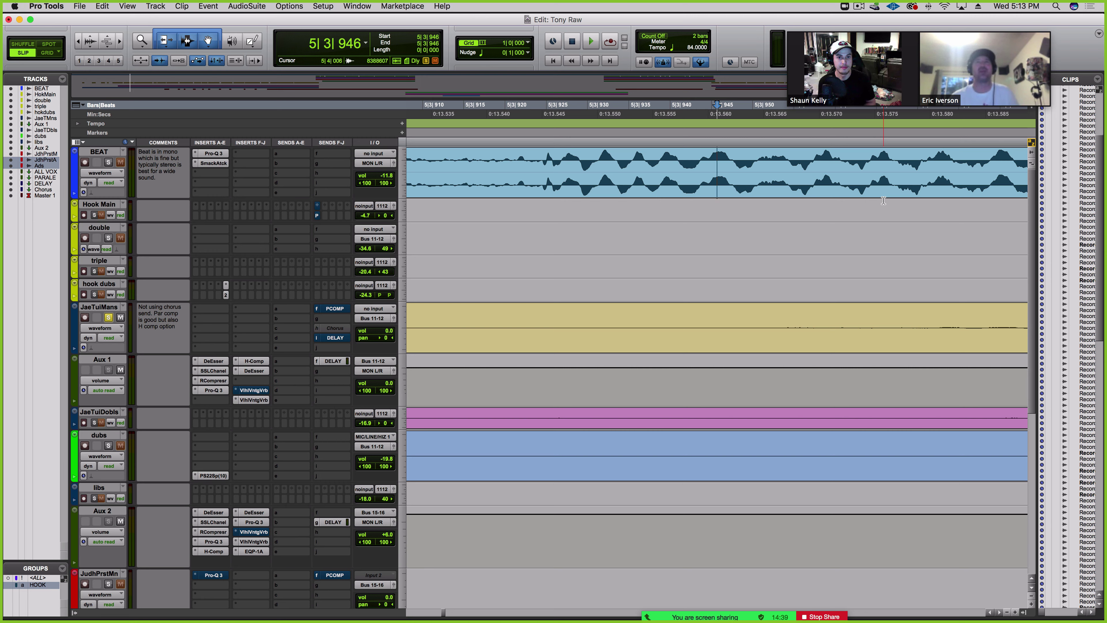
scroll(884, 200, down, 7)
scroll(874, 202, down, 2)
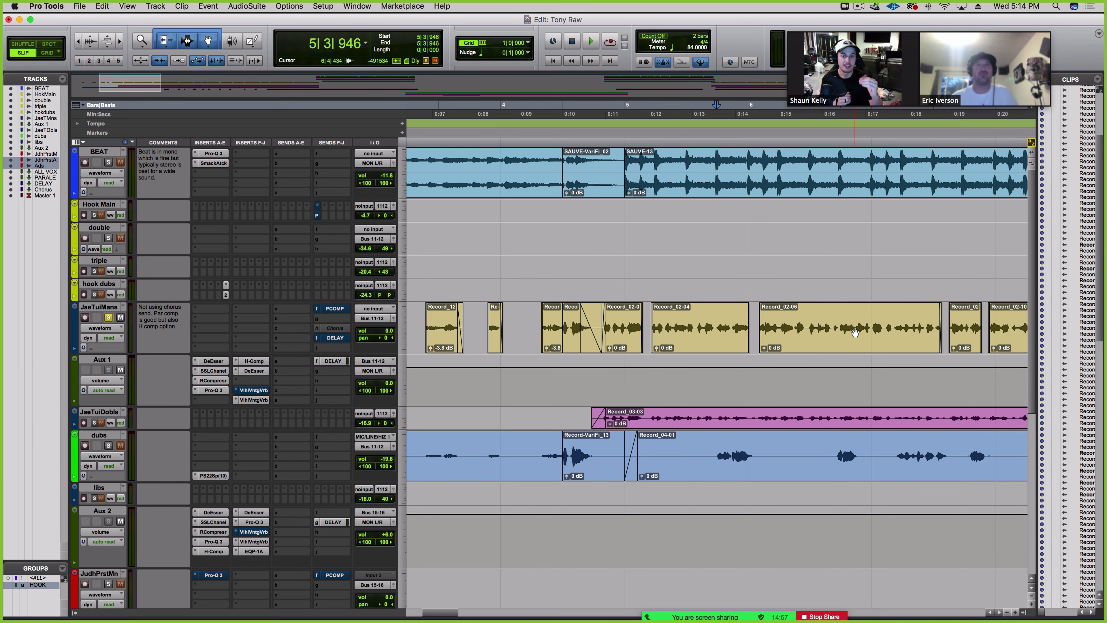
scroll(854, 333, down, 5)
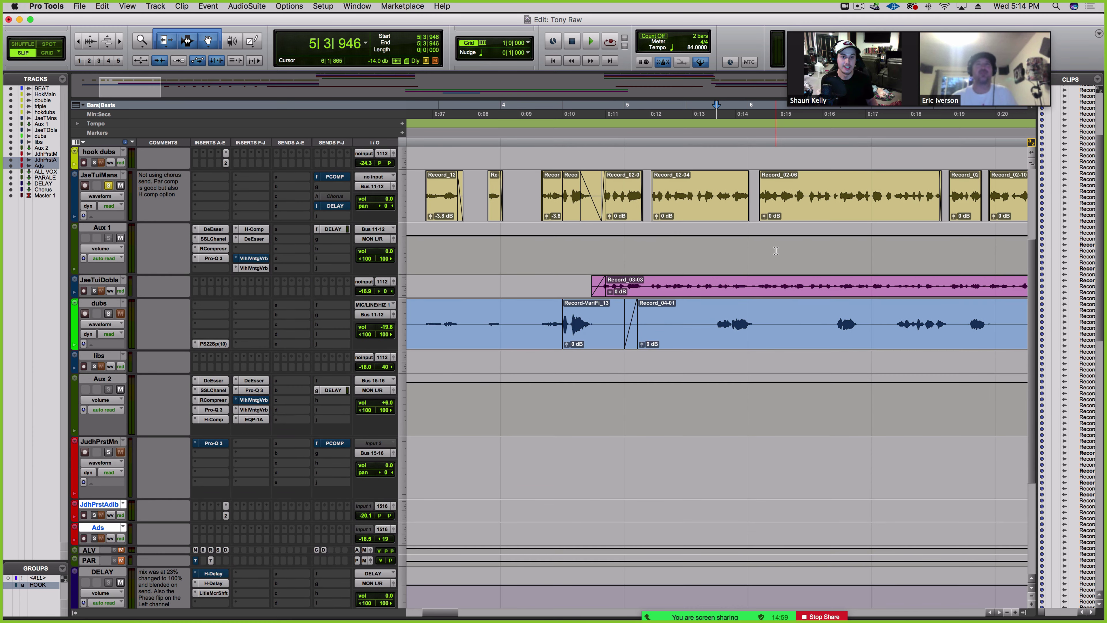
scroll(706, 200, up, 5)
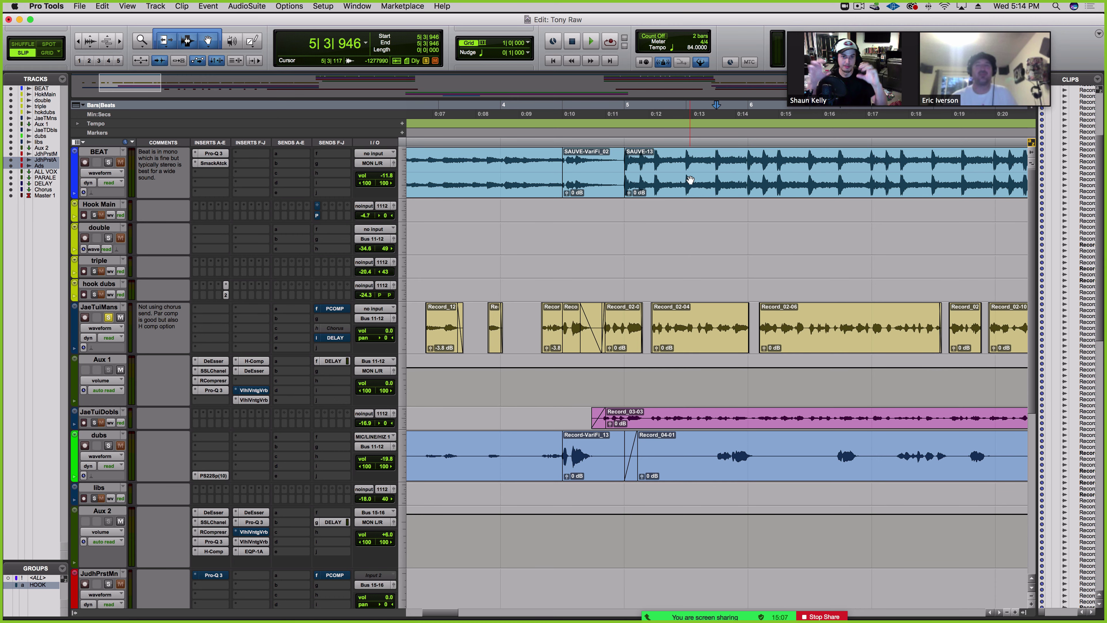
key(super+bracketleft)
key(super+bracketleft)
key(super+bracketleft)
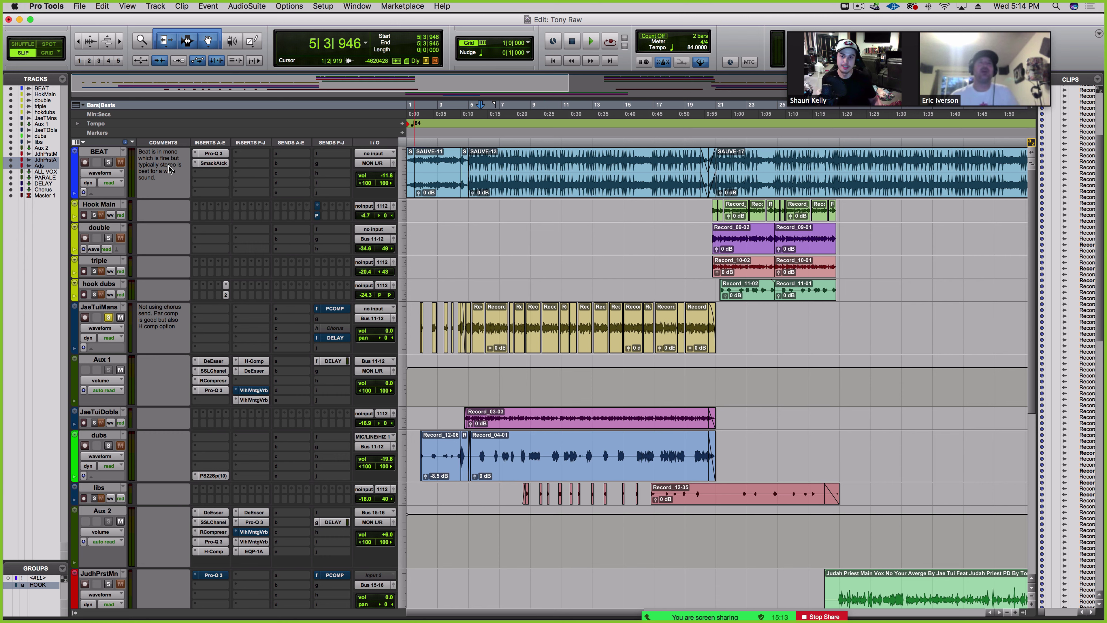
Step: Solo the BEAT track and activate its Pro-Q 3 and SmackAtck inserts
click(109, 162)
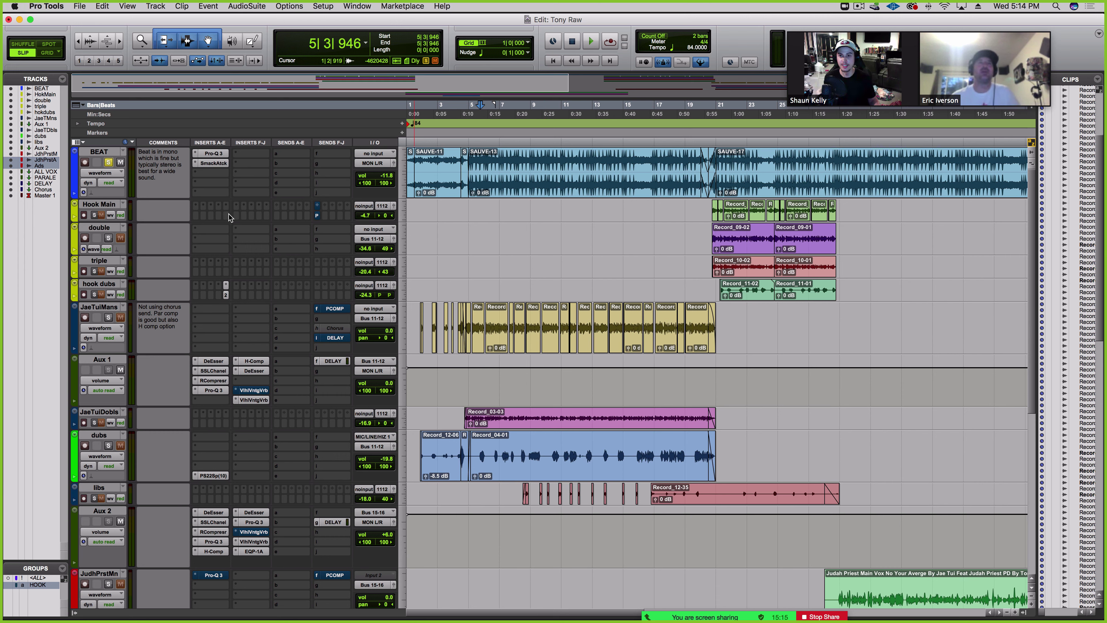
scroll(235, 294, down, 5)
scroll(235, 293, up, 5)
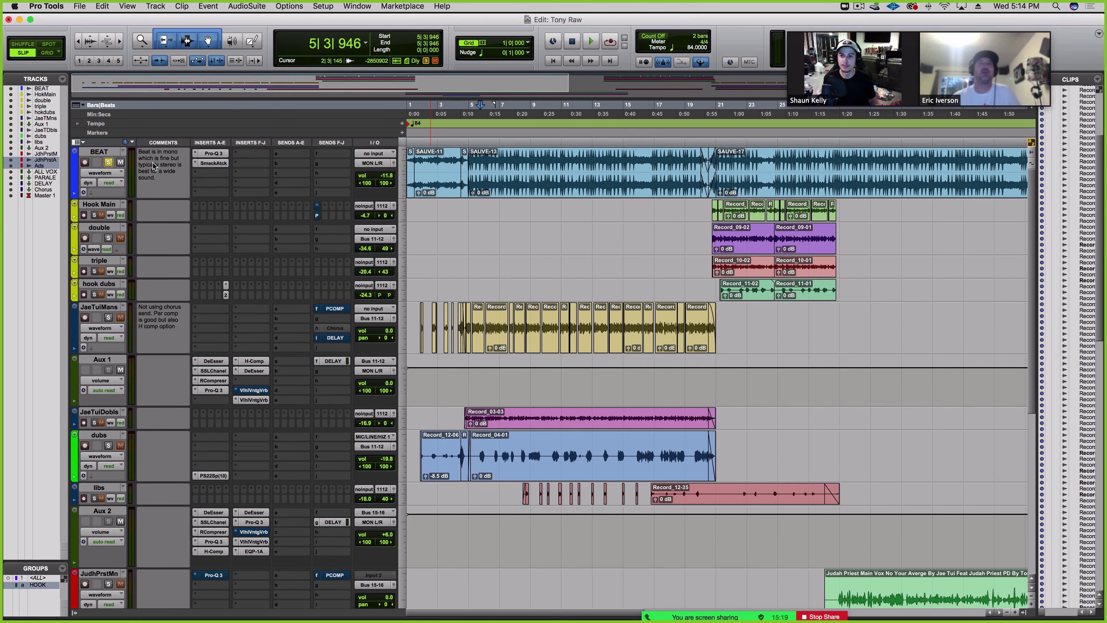
click(214, 164)
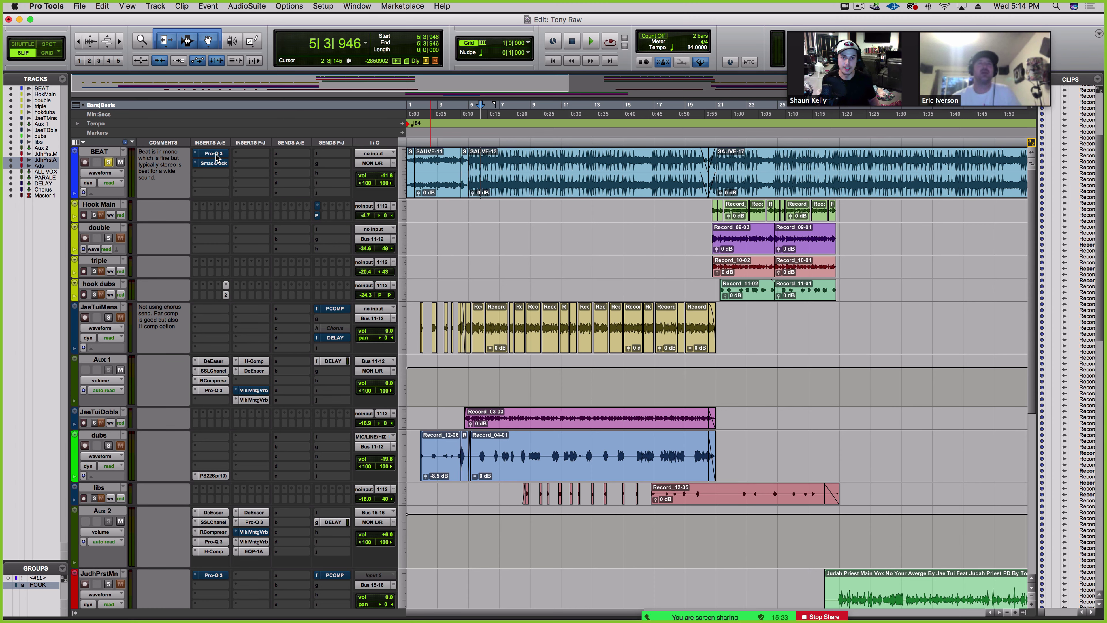
Step: Activate BEAT's Pro-Q 3 (+4 dB at 66.995 Hz and near 10 kHz) while the beat plays
key(space)
click(214, 153)
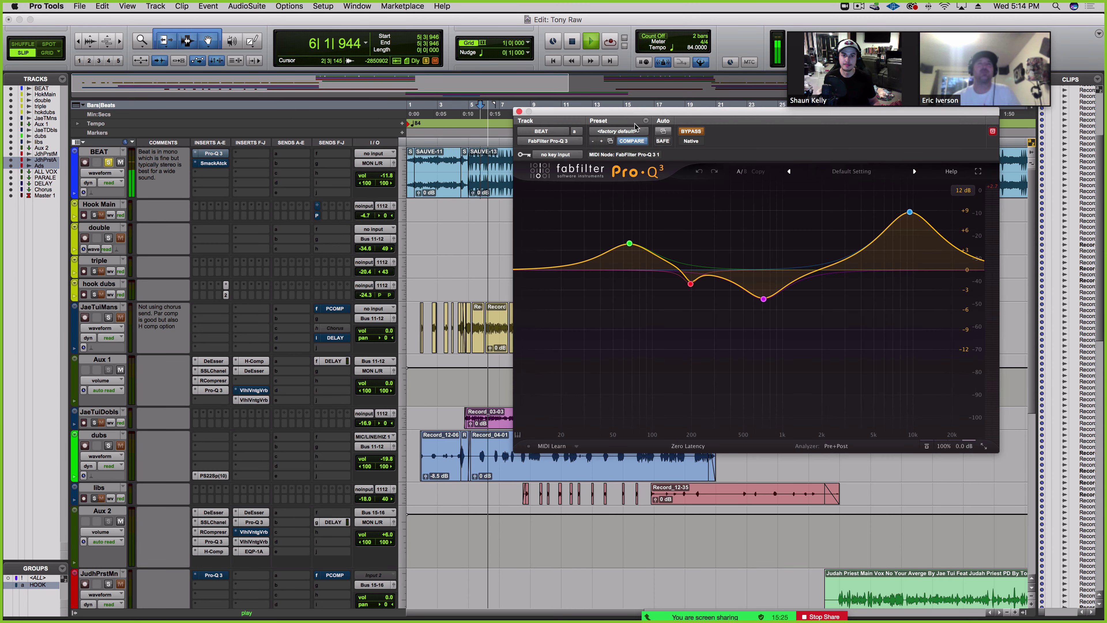
drag(634, 124, 474, 229)
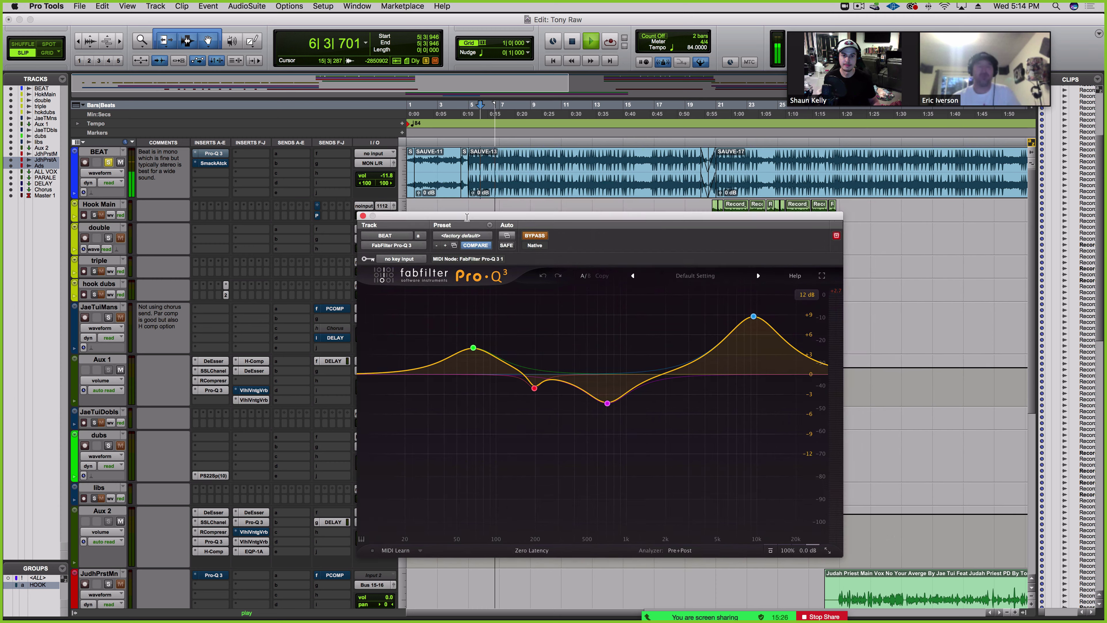
click(533, 237)
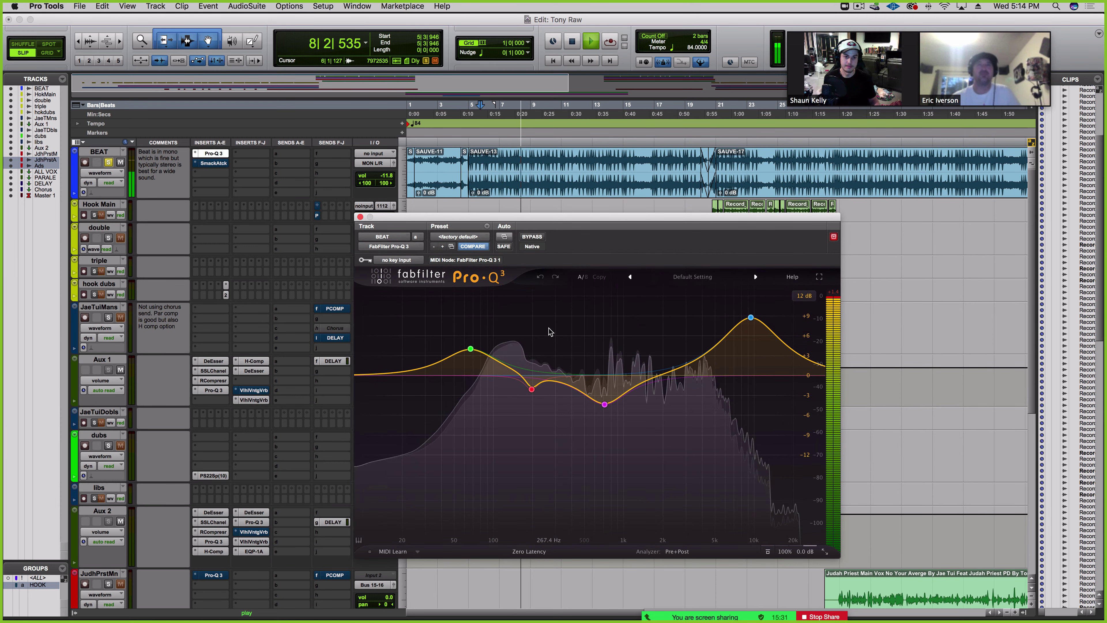
key(space)
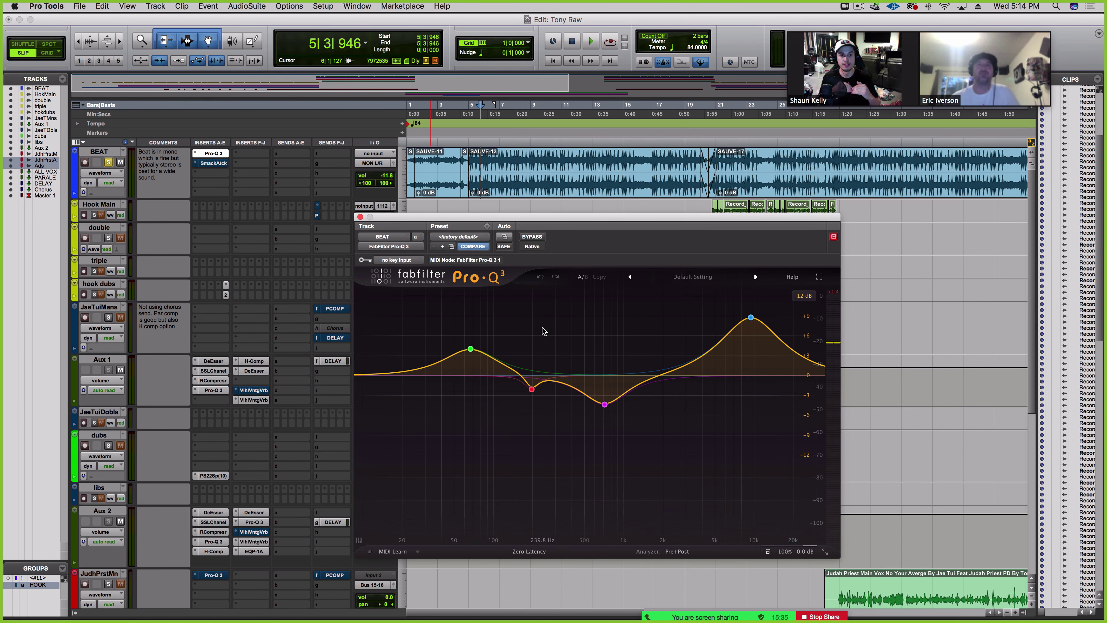
Step: A/B the Pro-Q 3 EQ bypassed versus active during playback, leaving it on
mouse_move(635, 404)
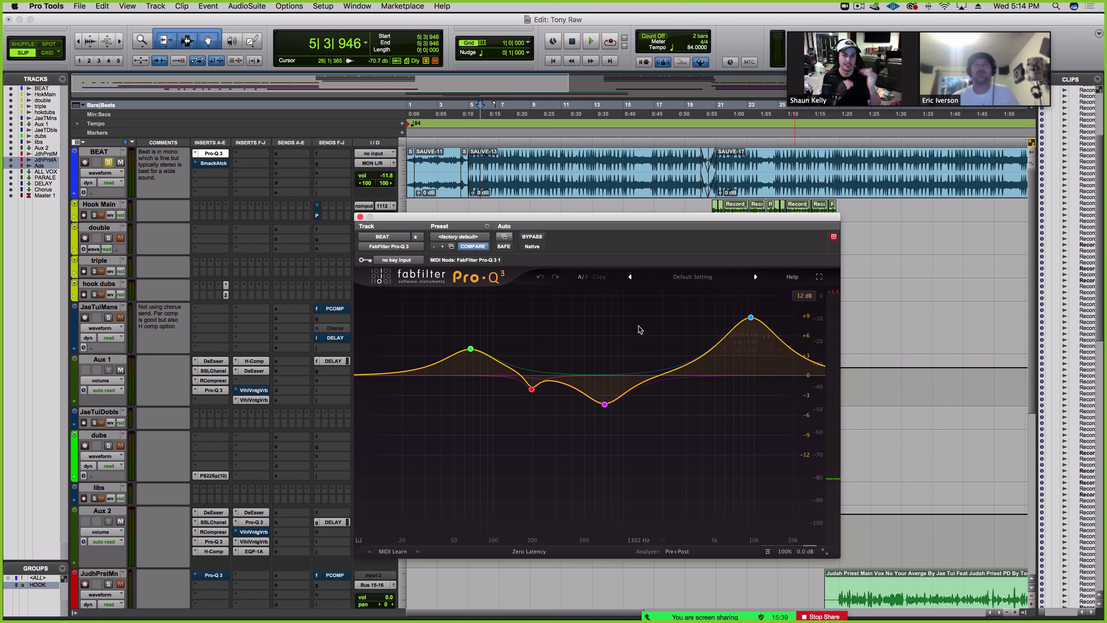
mouse_move(469, 357)
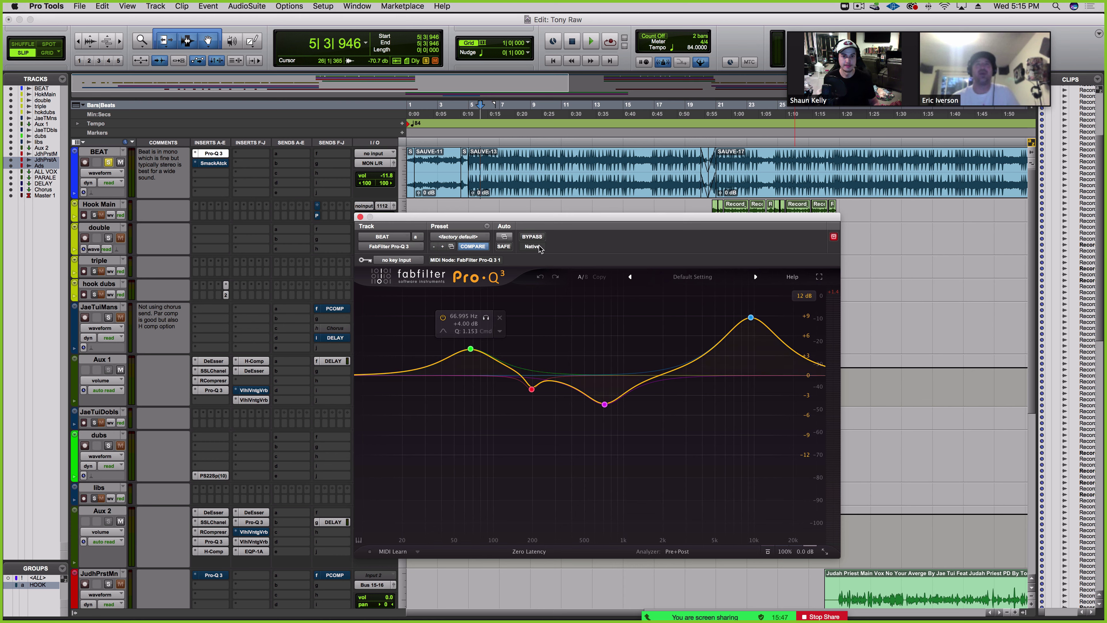
key(space)
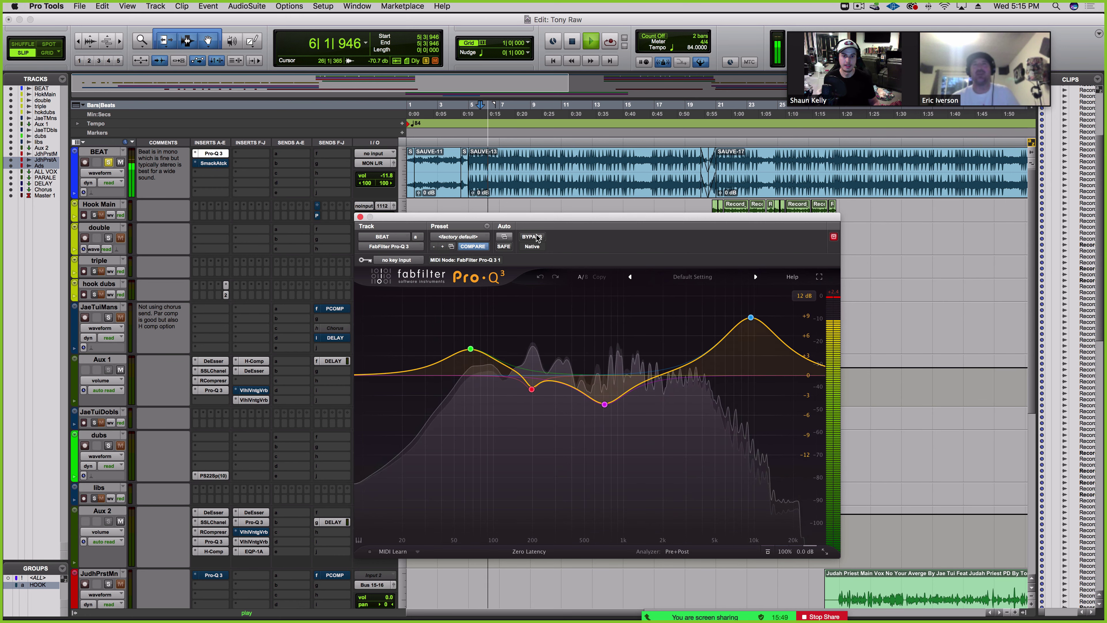
click(537, 238)
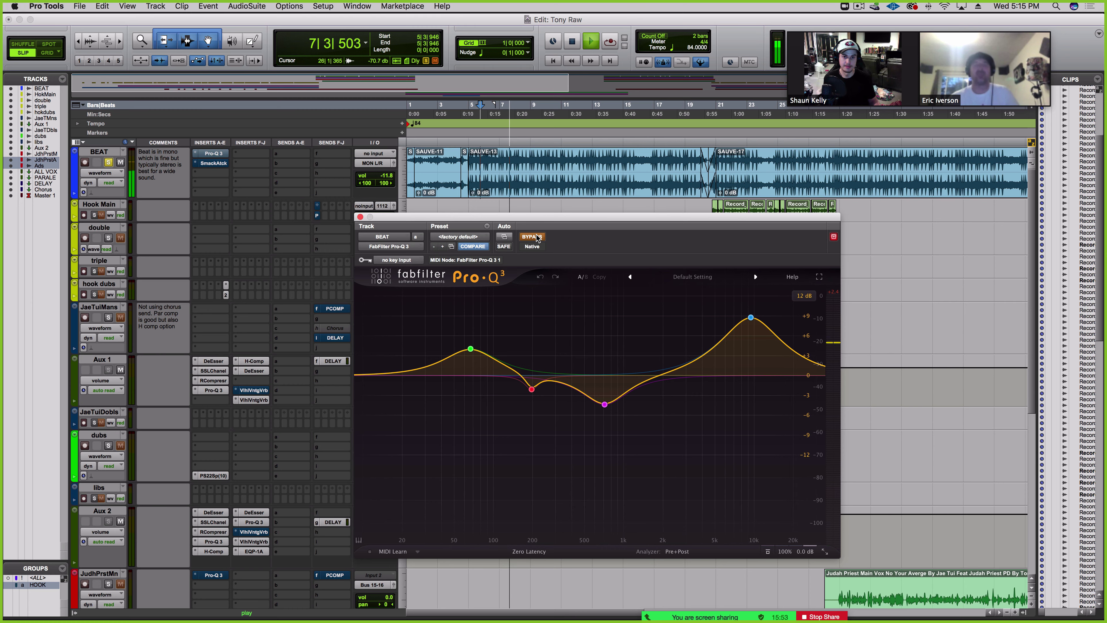
click(537, 238)
key(space)
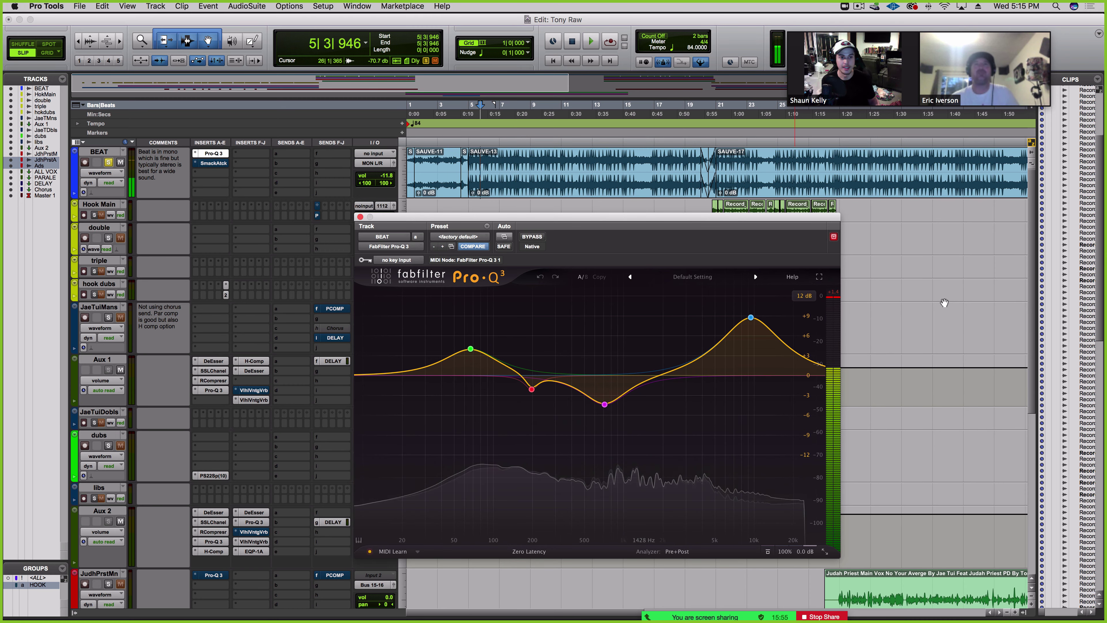
Step: Open BEAT's Smack Attack (Attack 21, Sustain -1, Output -2.2) and compare it bypassed versus active in playback
click(214, 154)
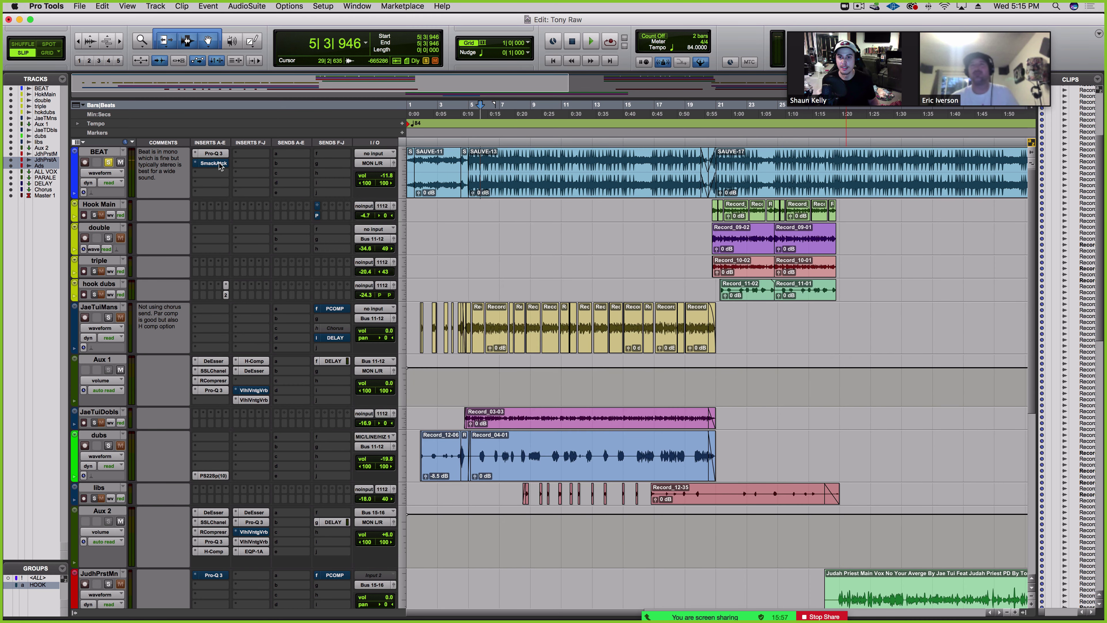
click(220, 165)
drag(438, 220, 532, 218)
click(624, 235)
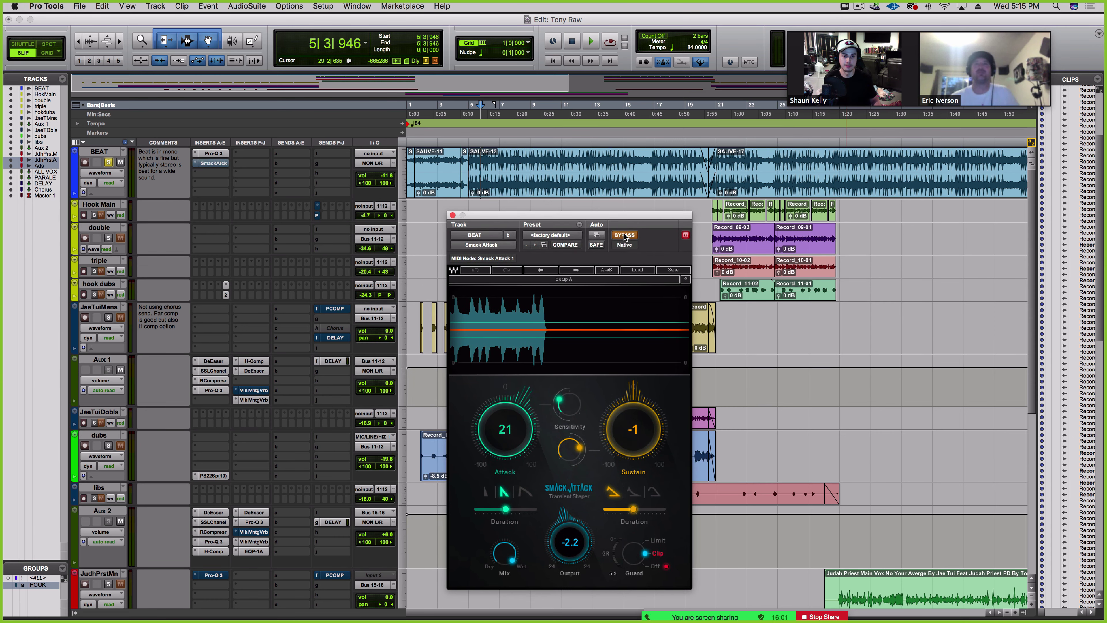
key(space)
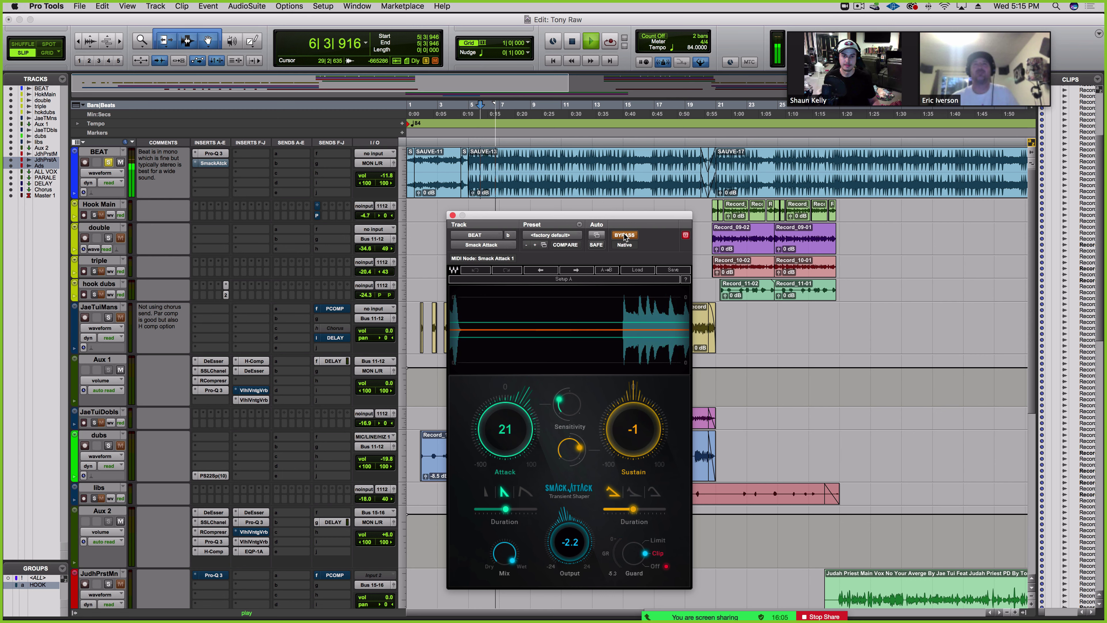
click(624, 234)
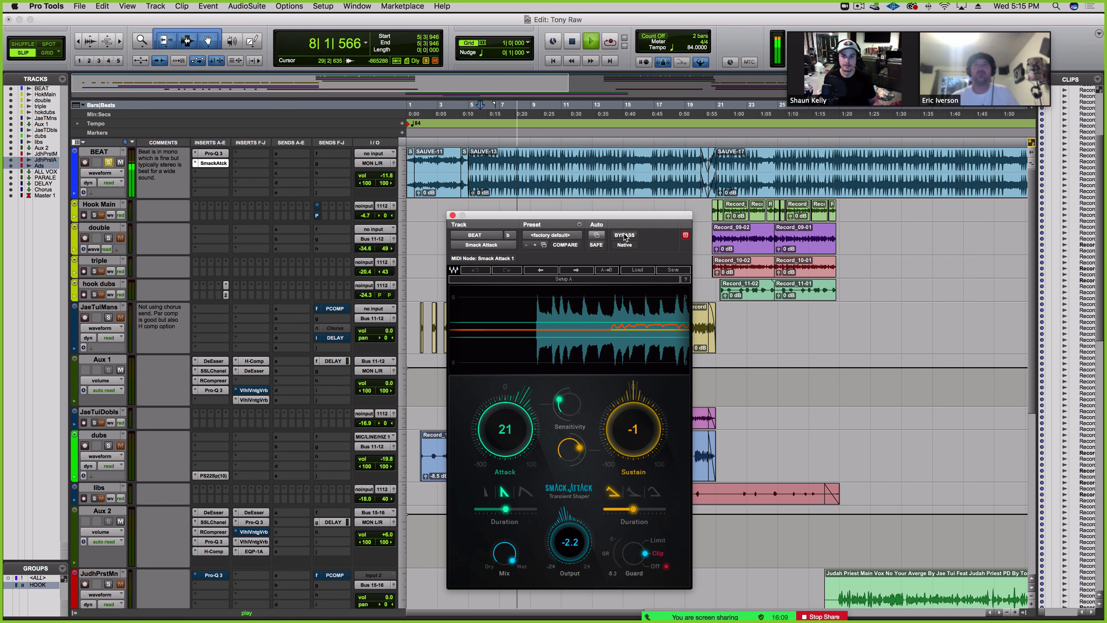
key(space)
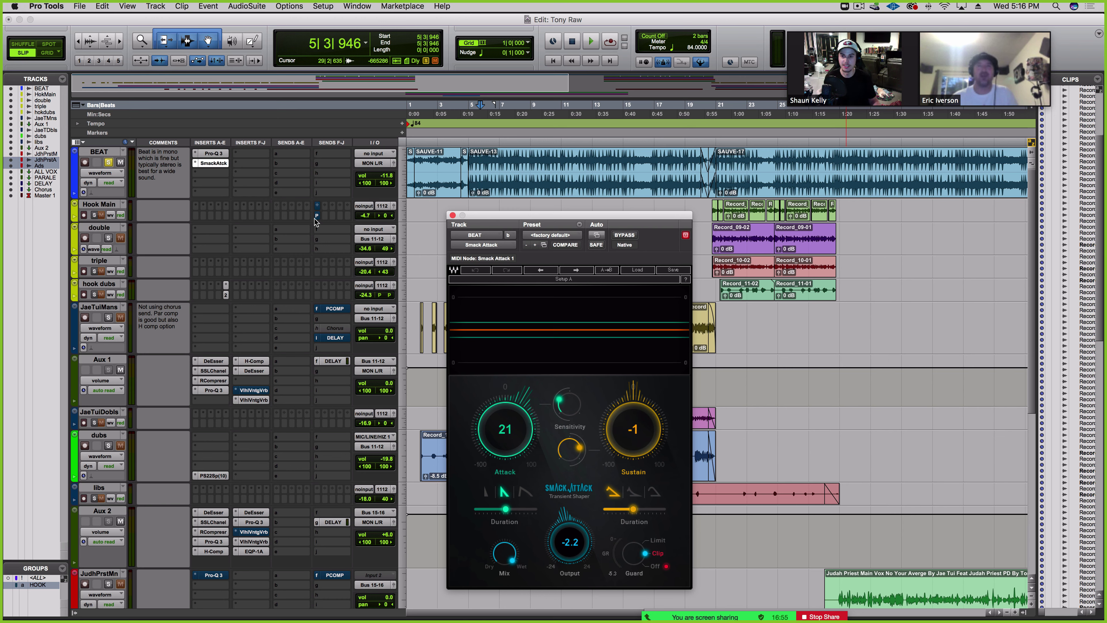
Step: From the SAUVE-13 clip, audition Smack Attack's Attack at 87, return it to 21, and adjust Sensitivity
click(481, 165)
key(space)
drag(505, 429, 505, 392)
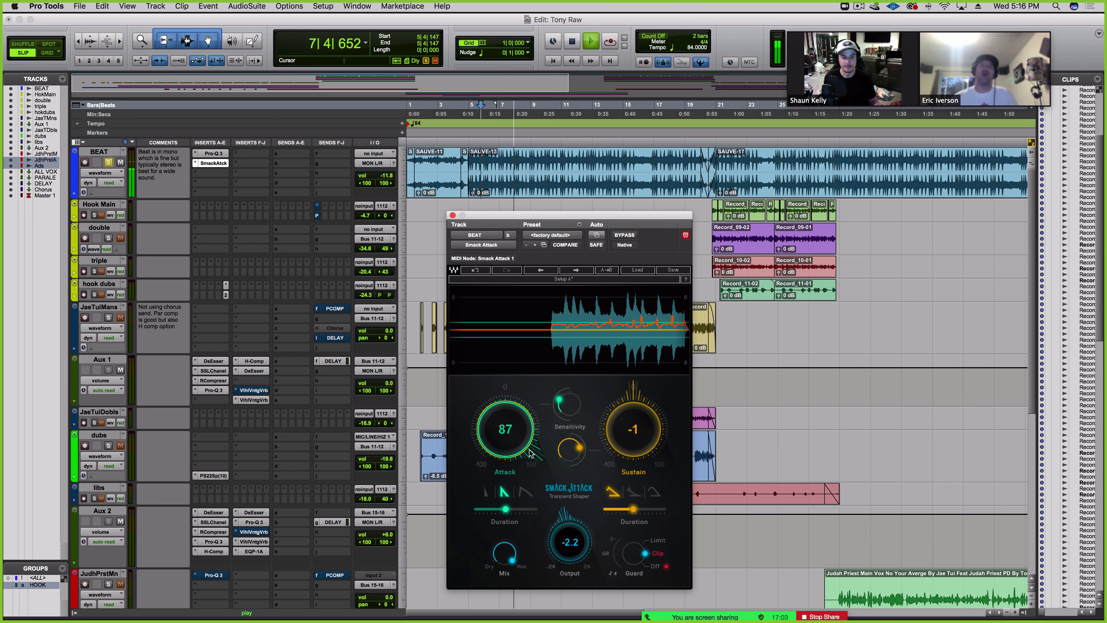
key(space)
drag(506, 439, 506, 463)
mouse_move(573, 405)
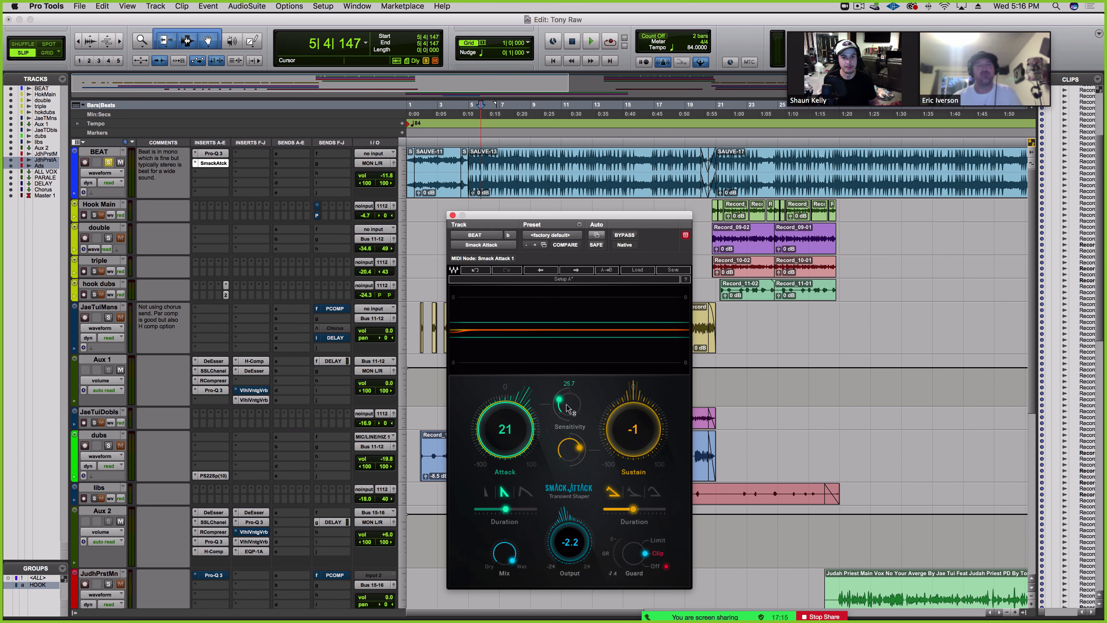
key(space)
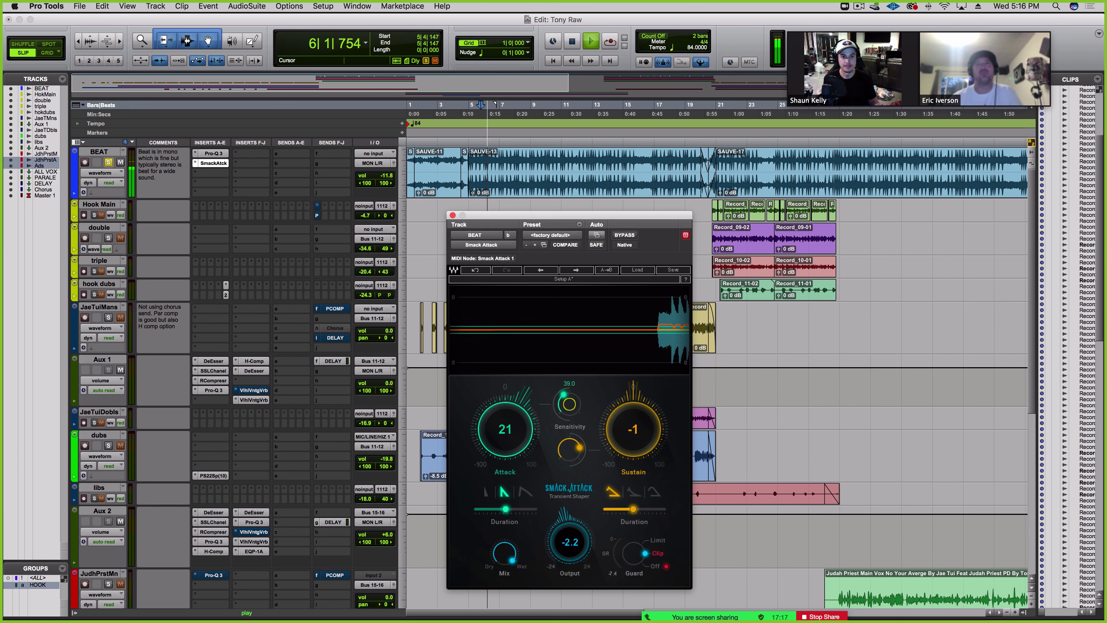
drag(569, 409, 569, 404)
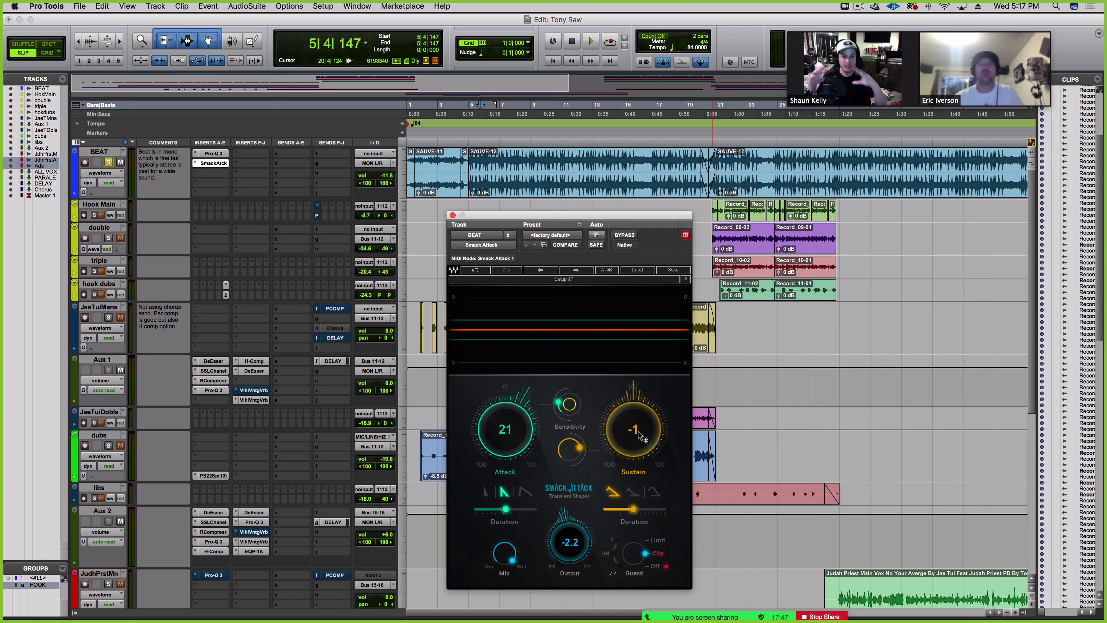
Step: Audition Sustain at -100, then reset it and set it back to -1
key(space)
drag(638, 431, 638, 518)
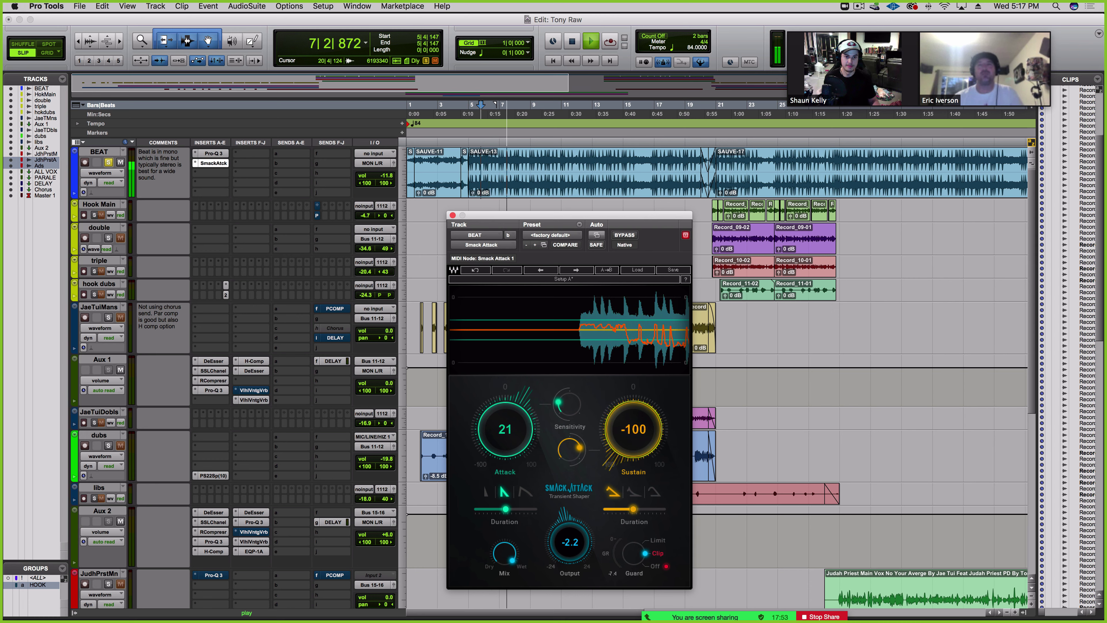
key(space)
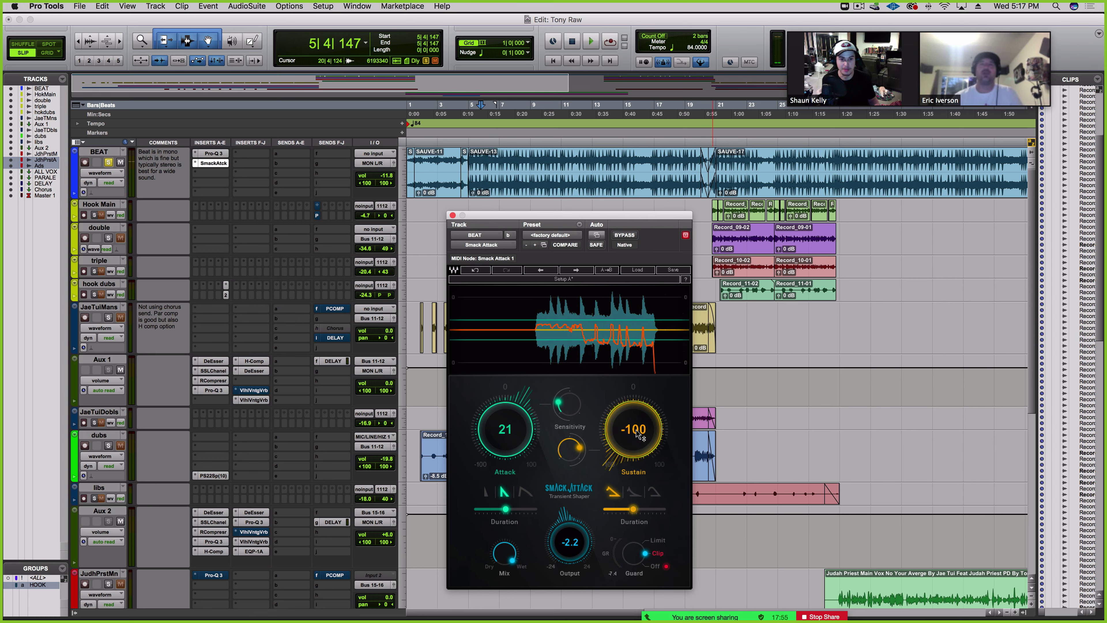
alt+click(636, 431)
drag(635, 429, 634, 432)
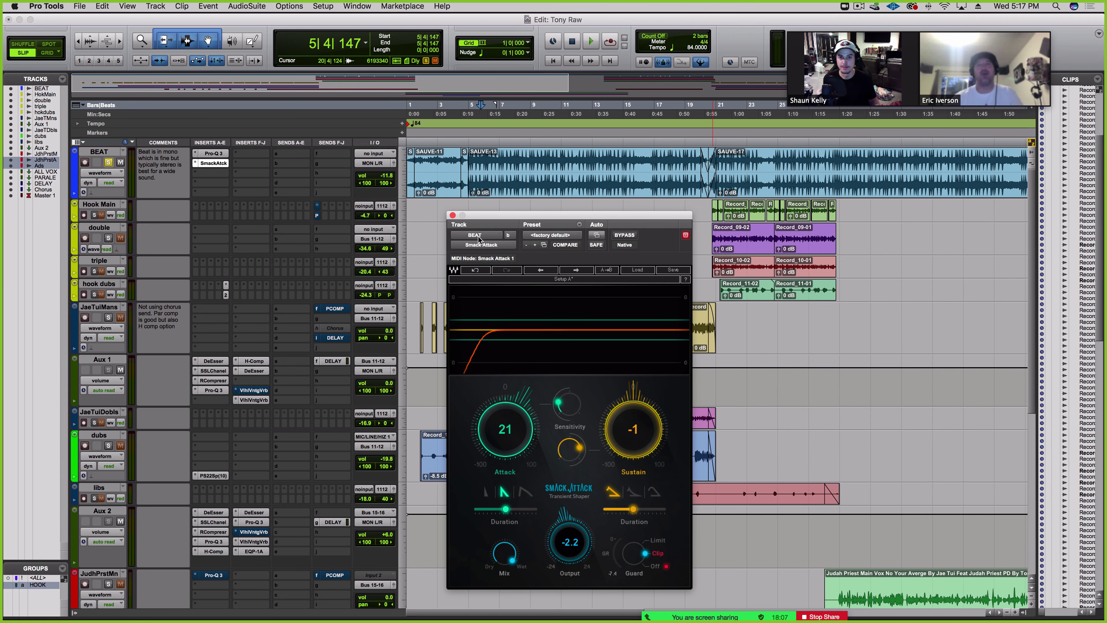
Step: Close Smack Attack, unsolo BEAT, and play the full mix from 5|1|074
click(452, 215)
scroll(282, 374, down, 3)
scroll(281, 373, up, 5)
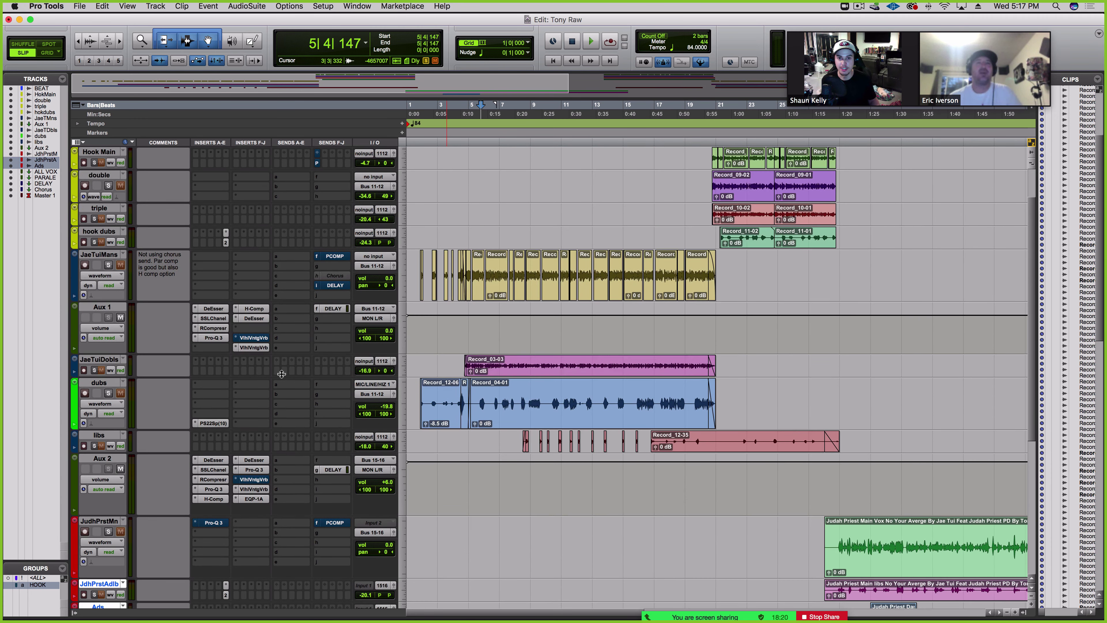
click(469, 278)
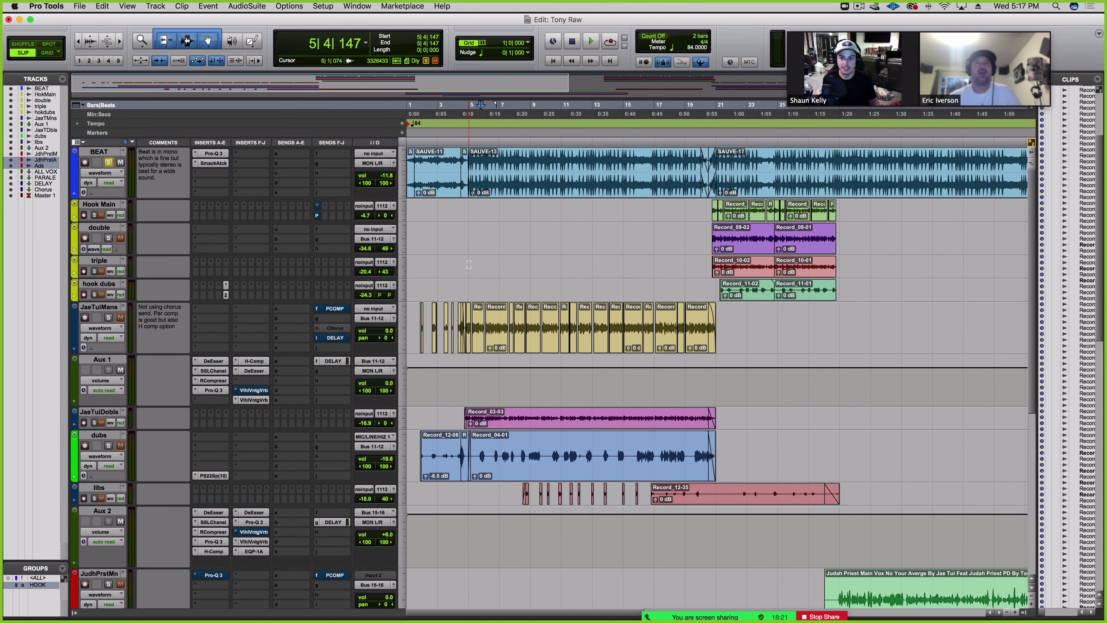
click(108, 163)
key(space)
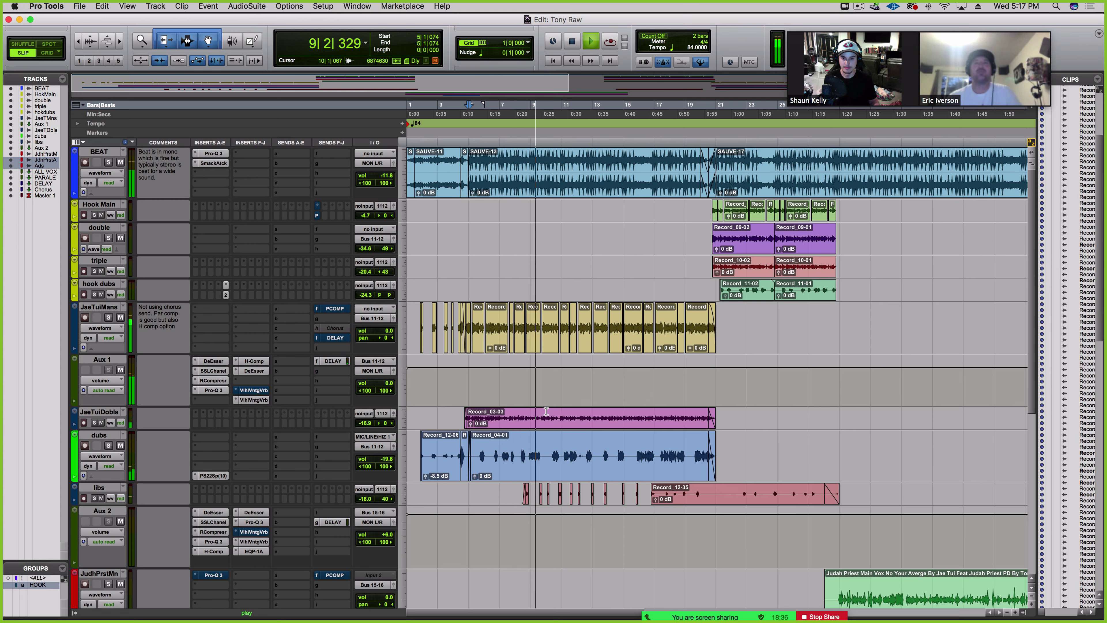
key(space)
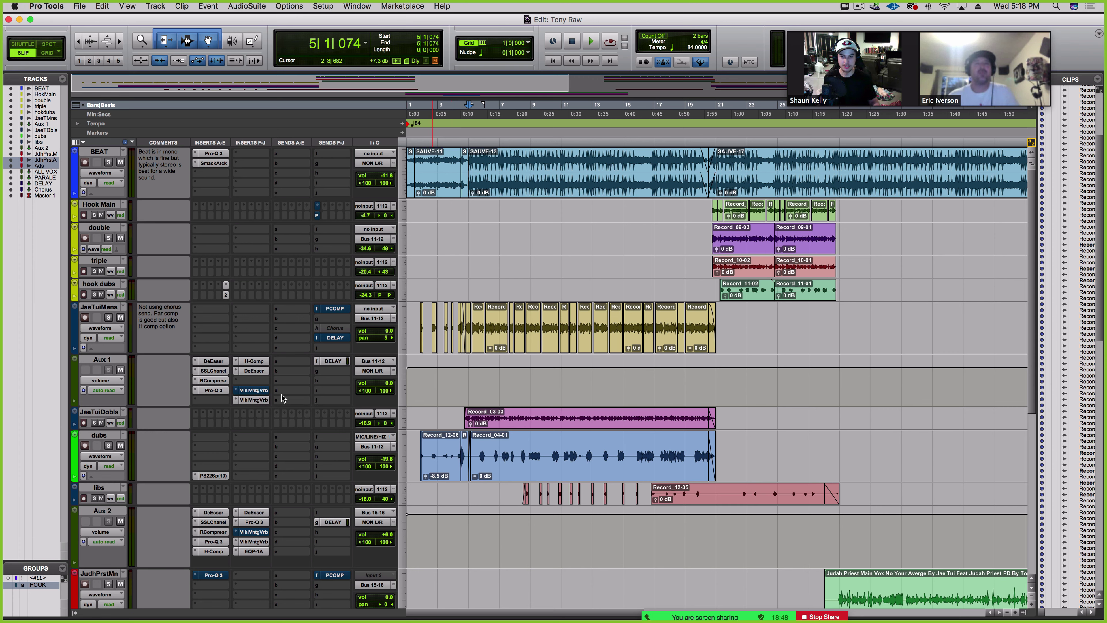
Step: Select Aux 1's second VlhlVntgVrb, play the mix from 5|1|074, and save the 'Tony Raw' session
click(256, 400)
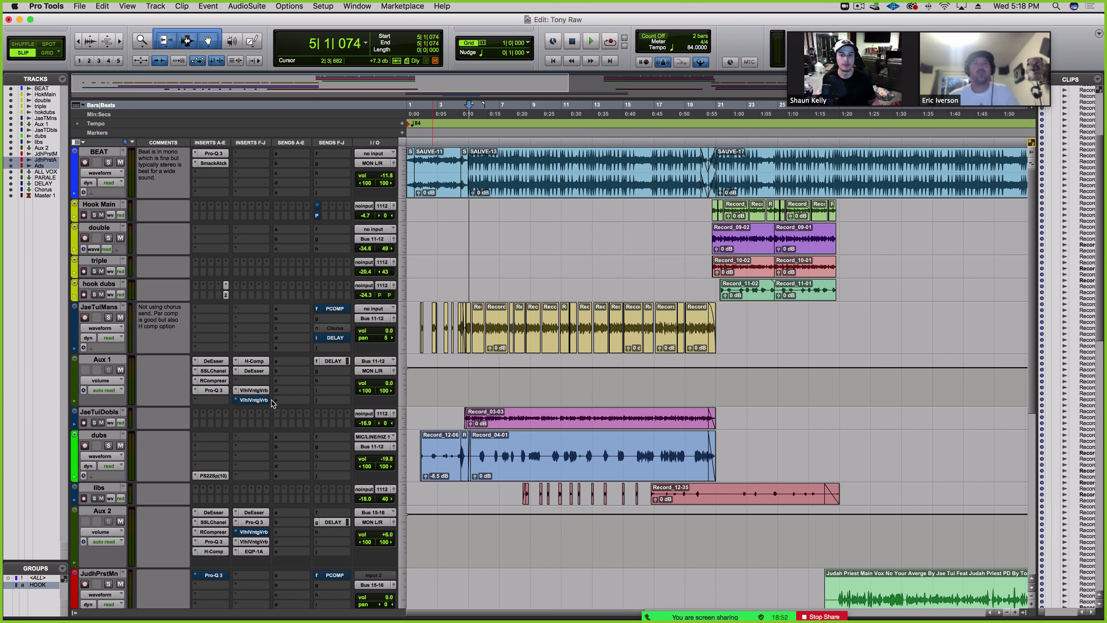
key(space)
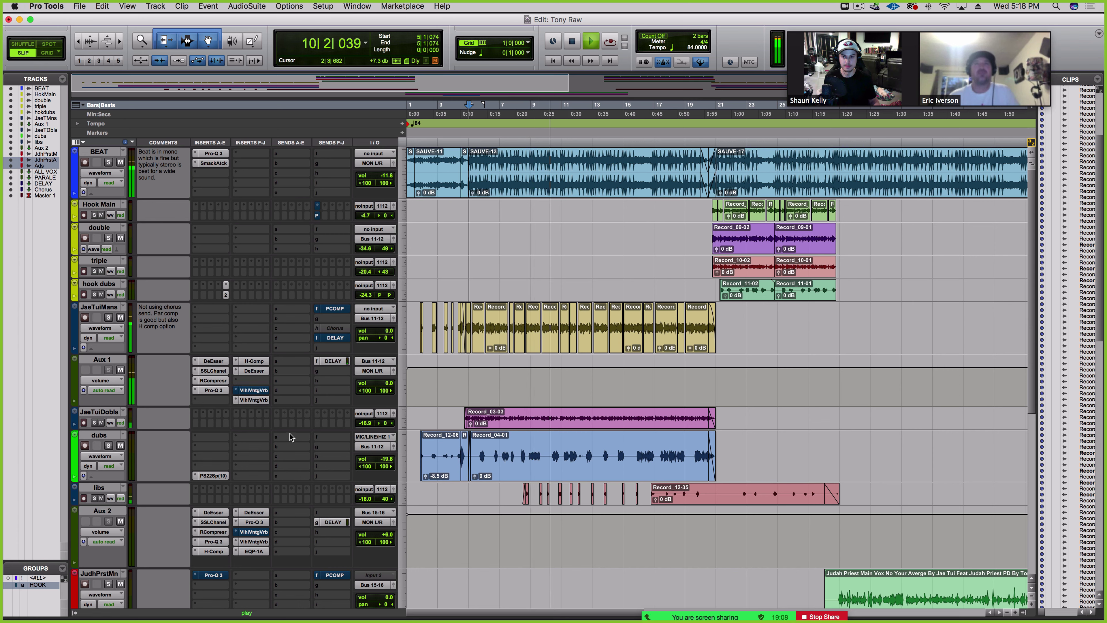
key(space)
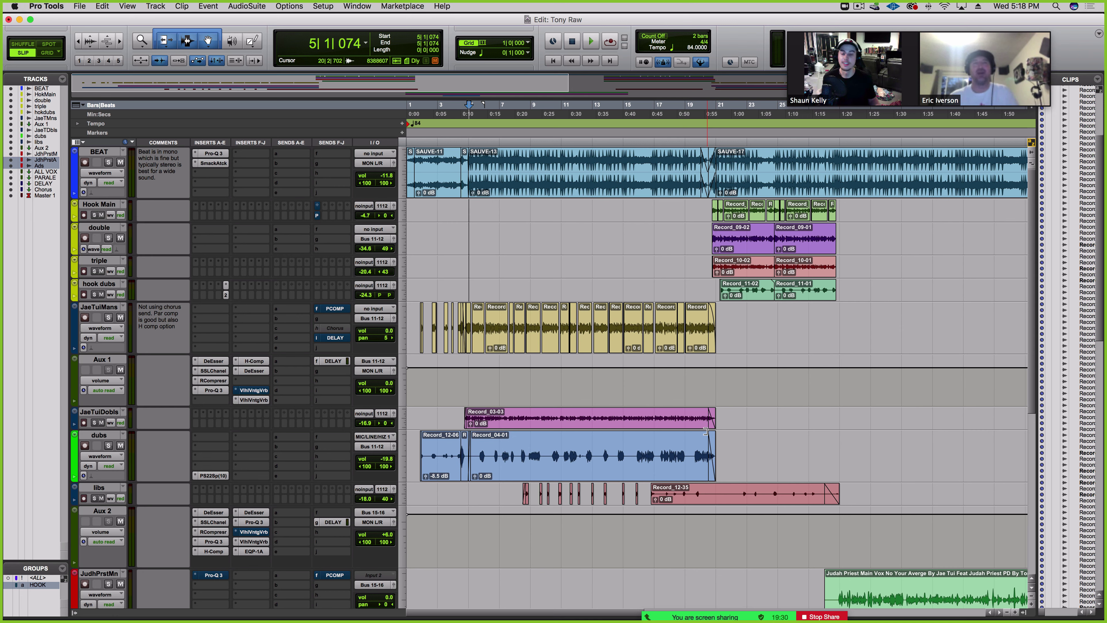
key(super+s)
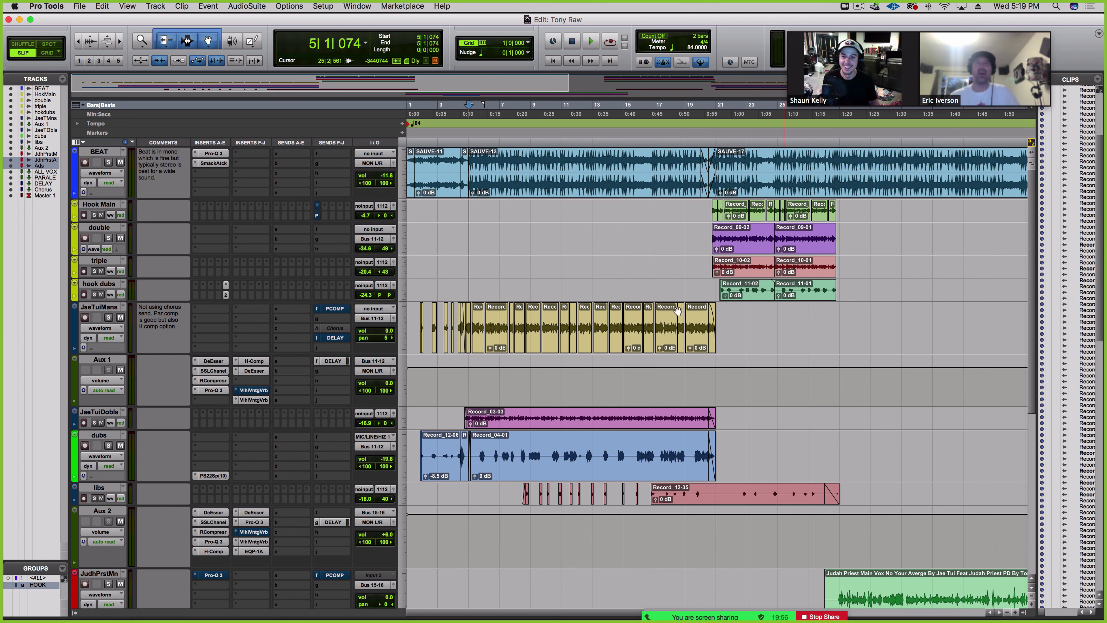
Step: Move the playback start to bar 6 (6|1|529) and bring Master 1's inserts into view
click(487, 284)
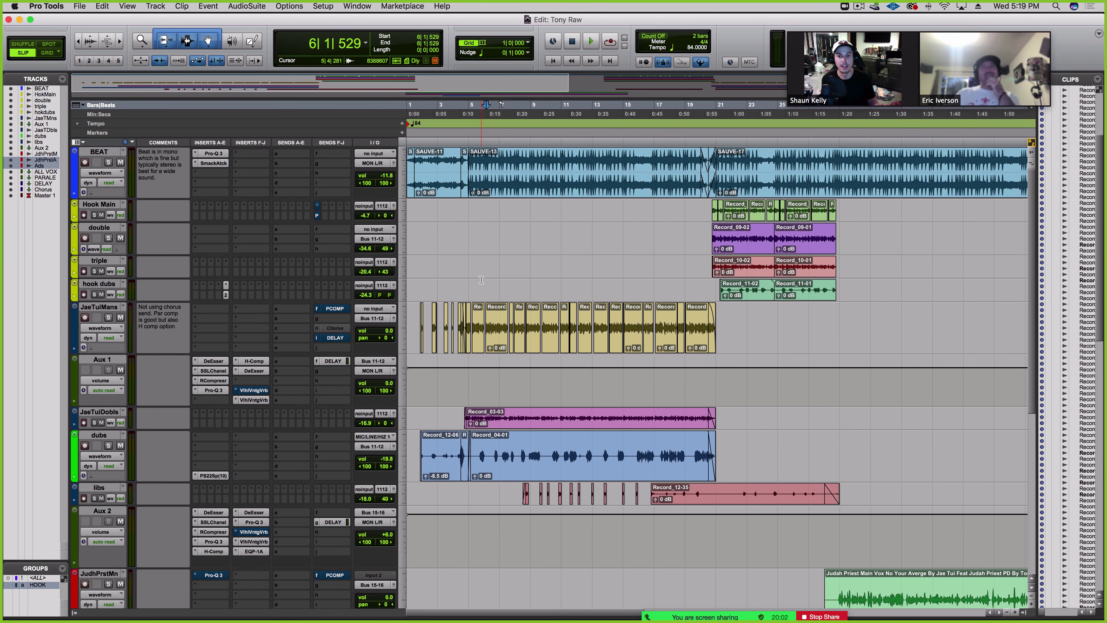
scroll(481, 280, down, 4)
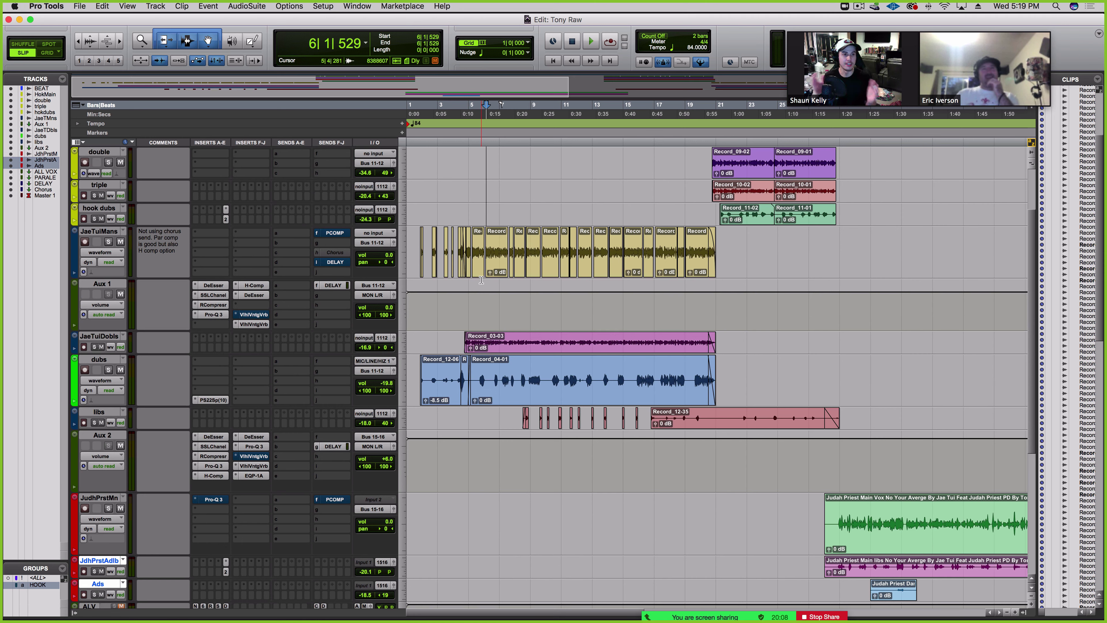
scroll(481, 280, down, 3)
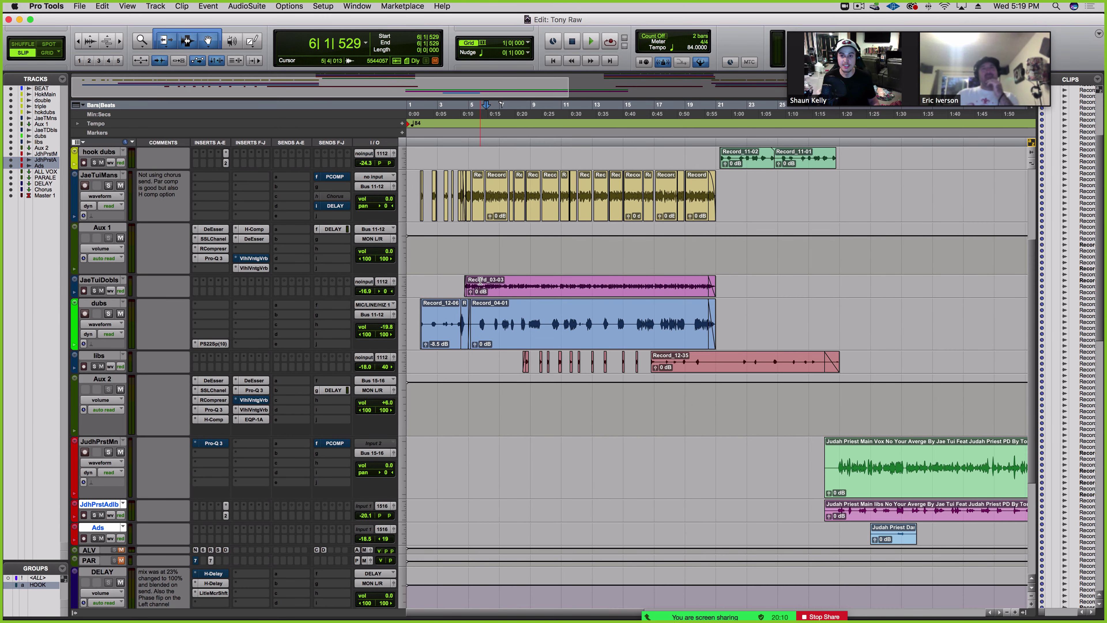
scroll(481, 281, down, 4)
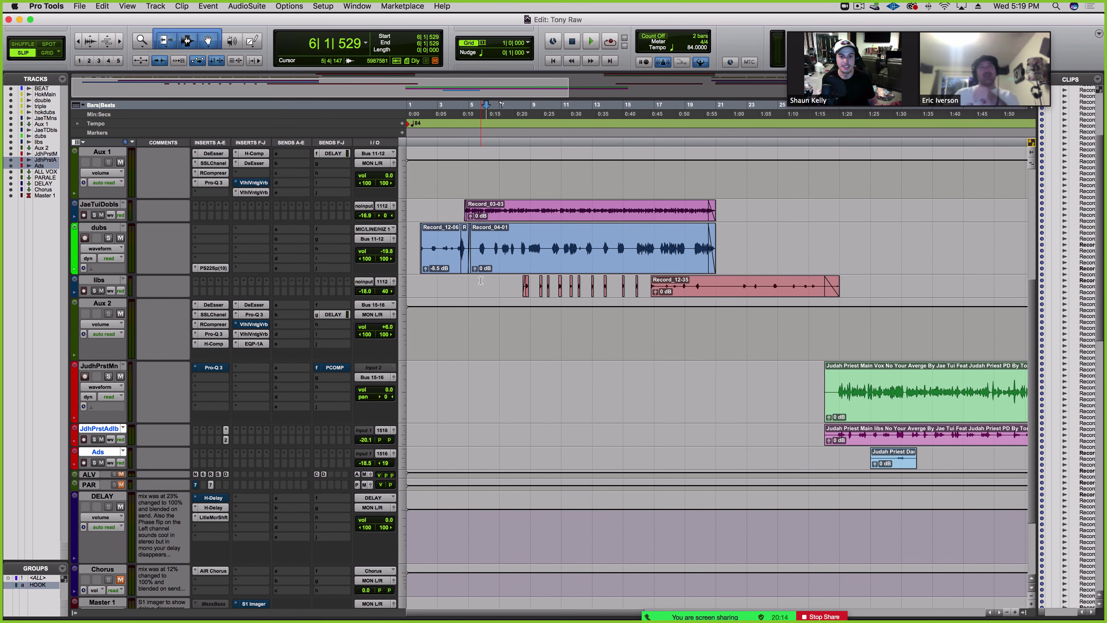
scroll(481, 281, down, 4)
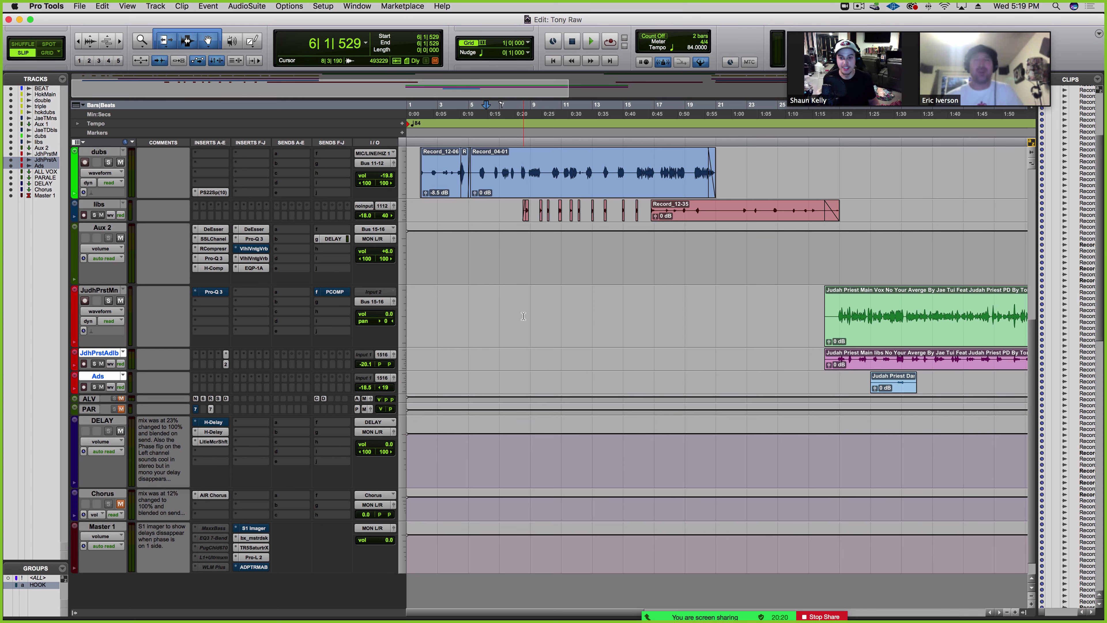
Step: Enable and open ADPTR MetricAB on Master 1, moving its window up and left
super+click(255, 567)
click(255, 567)
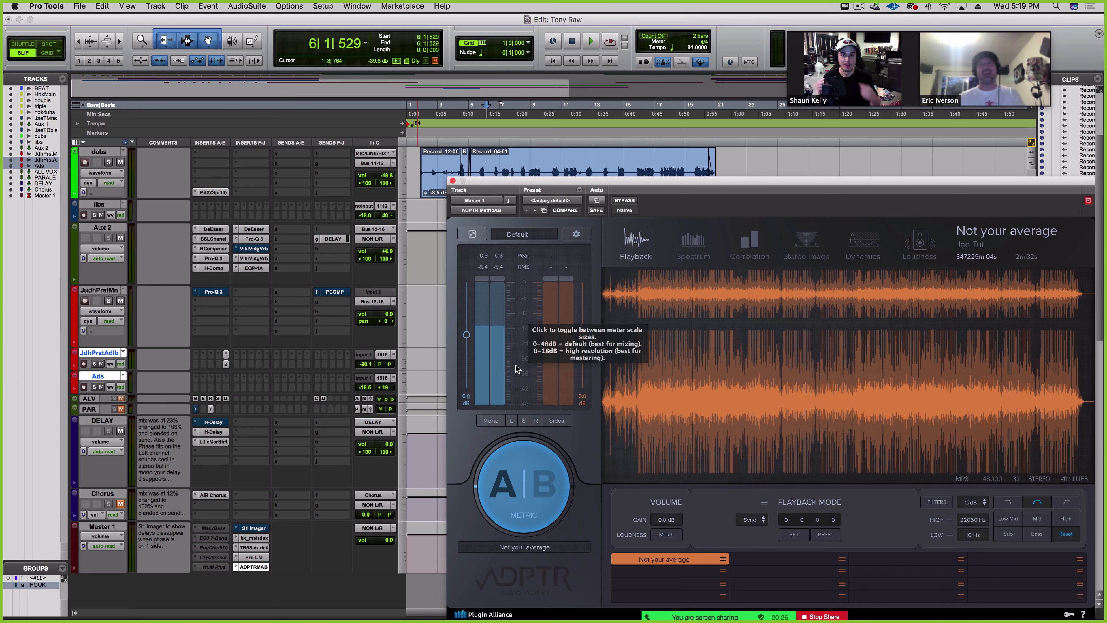
drag(548, 182, 398, 133)
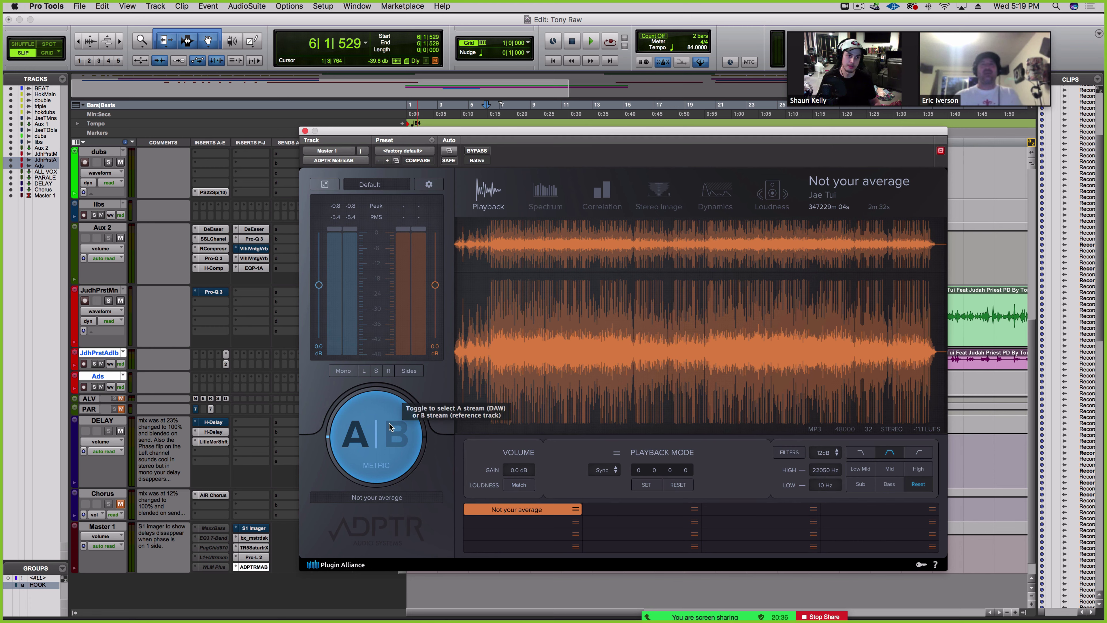
Step: During playback, switch twice between the session mix and the 'Not your average' reference, then stop
key(space)
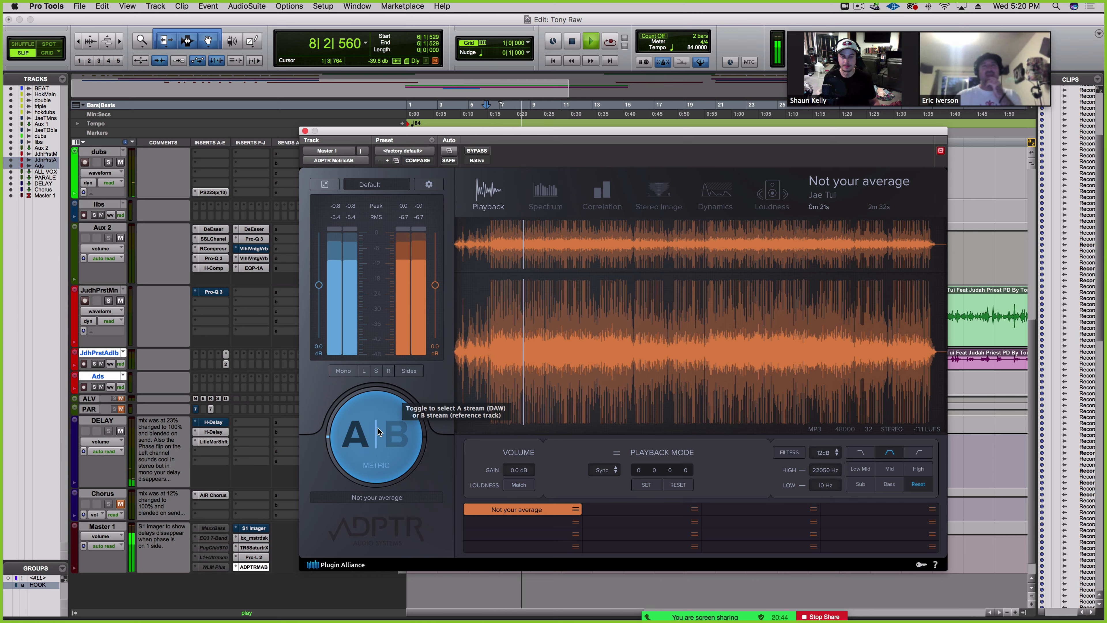
click(378, 428)
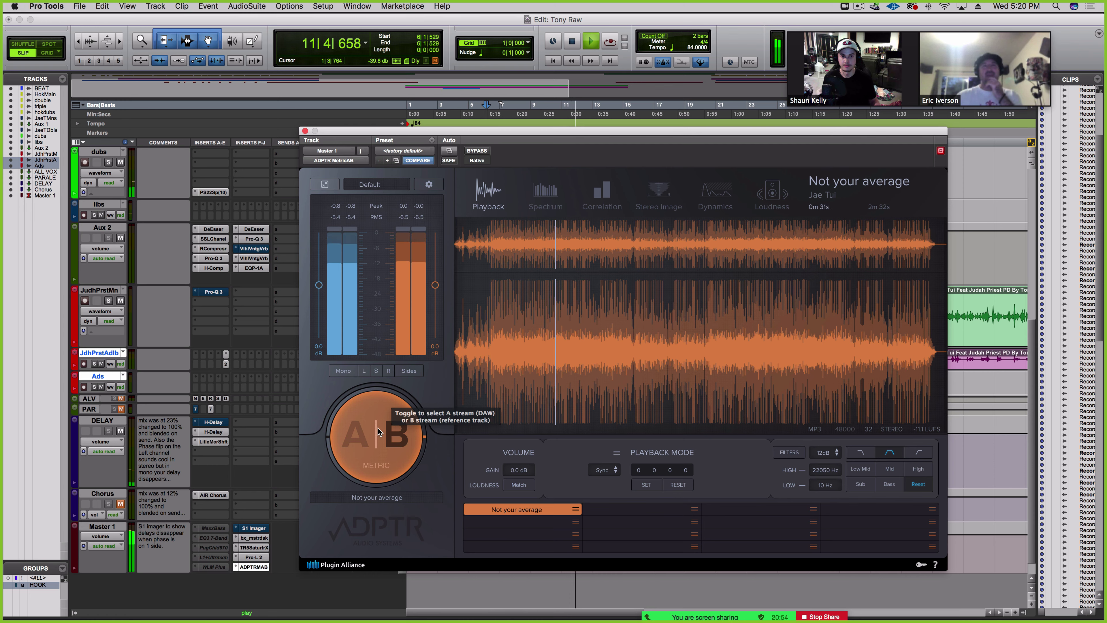
click(378, 429)
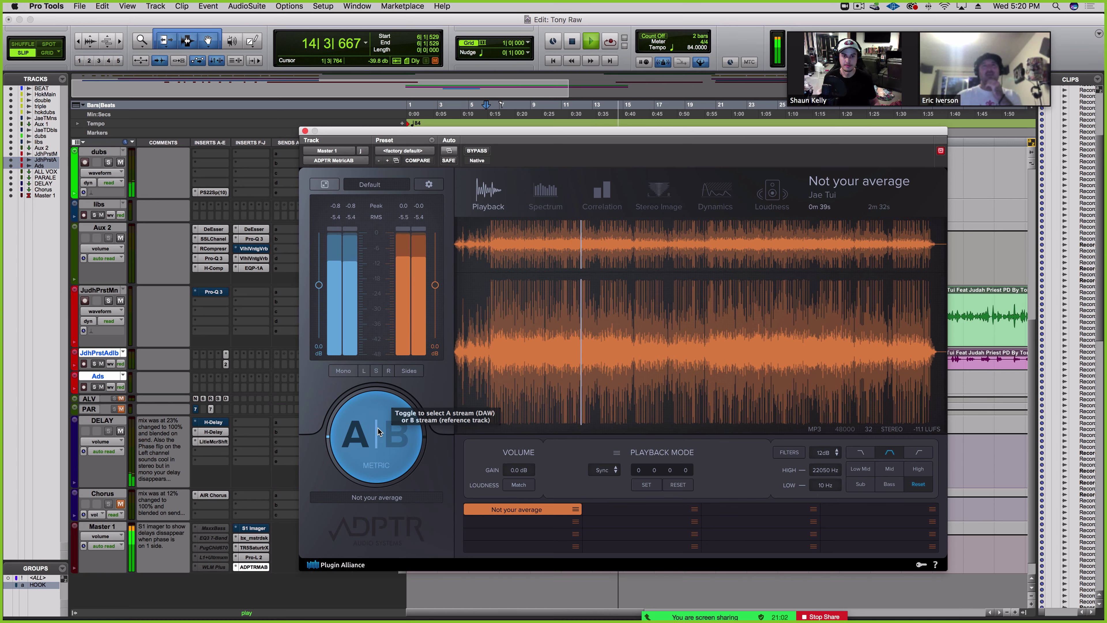
click(378, 428)
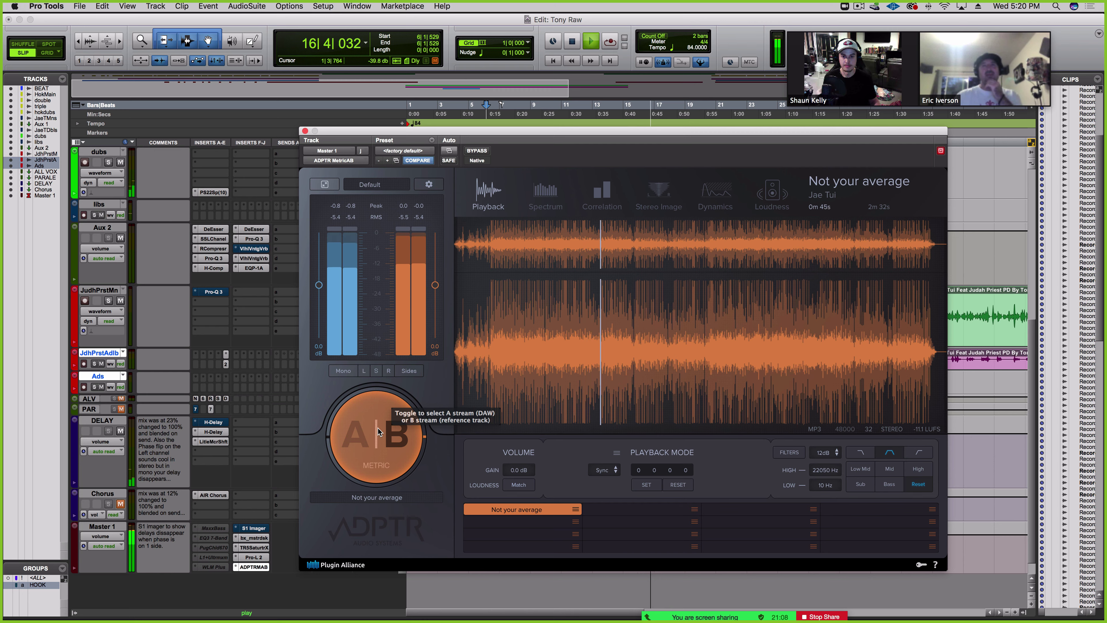
click(378, 428)
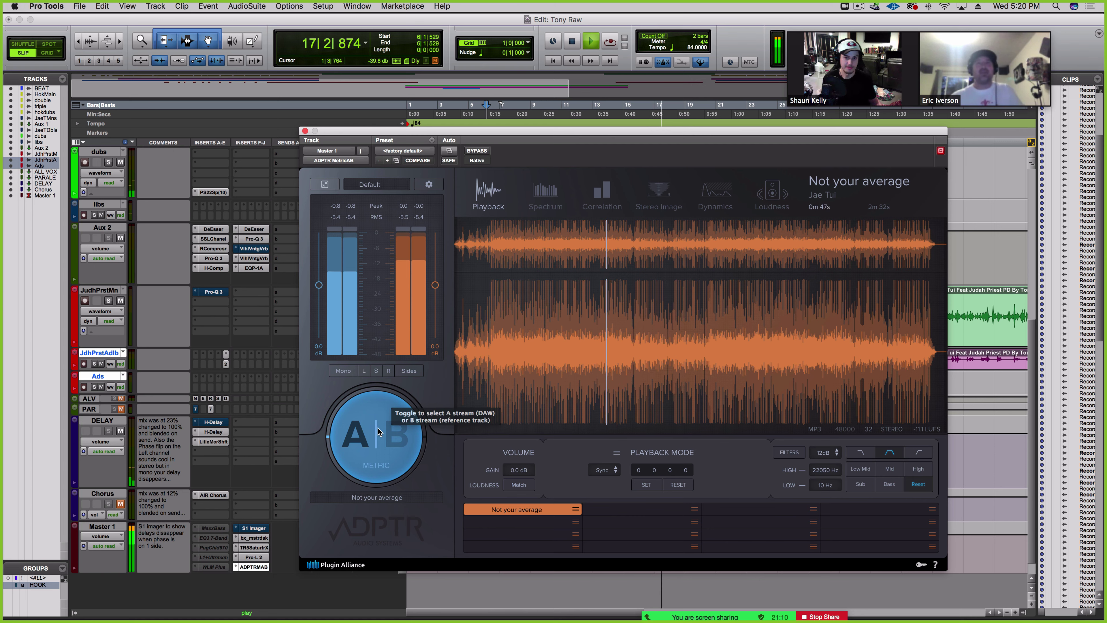
key(space)
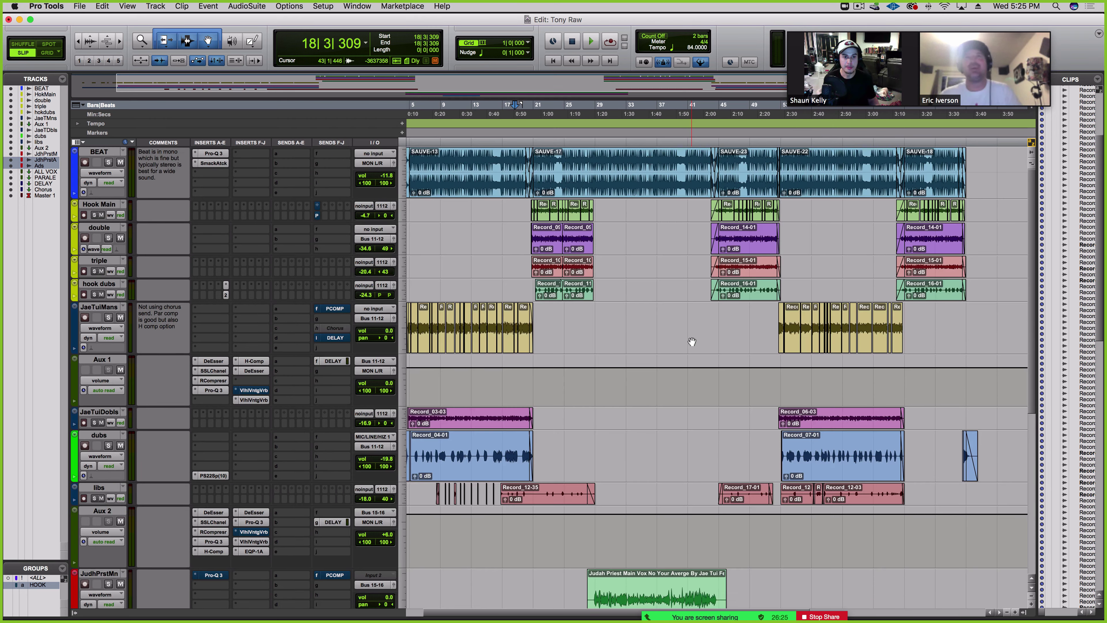
Step: Start playback from bar 29 and solo the JudhPrstMn main vocal
scroll(602, 429, down, 3)
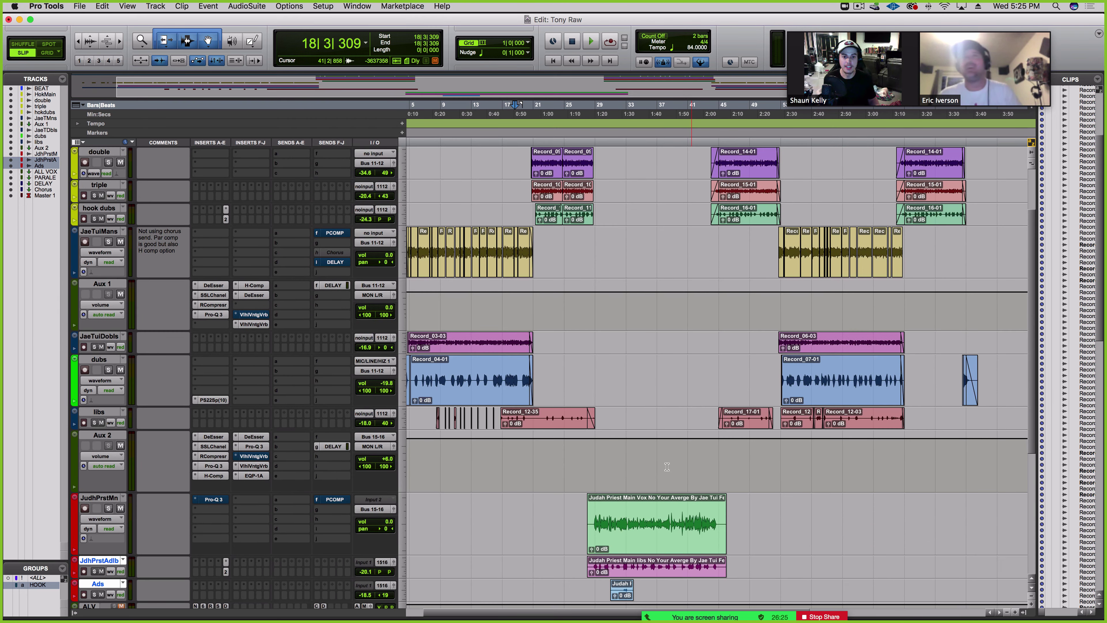
scroll(602, 429, down, 2)
scroll(602, 429, down, 1)
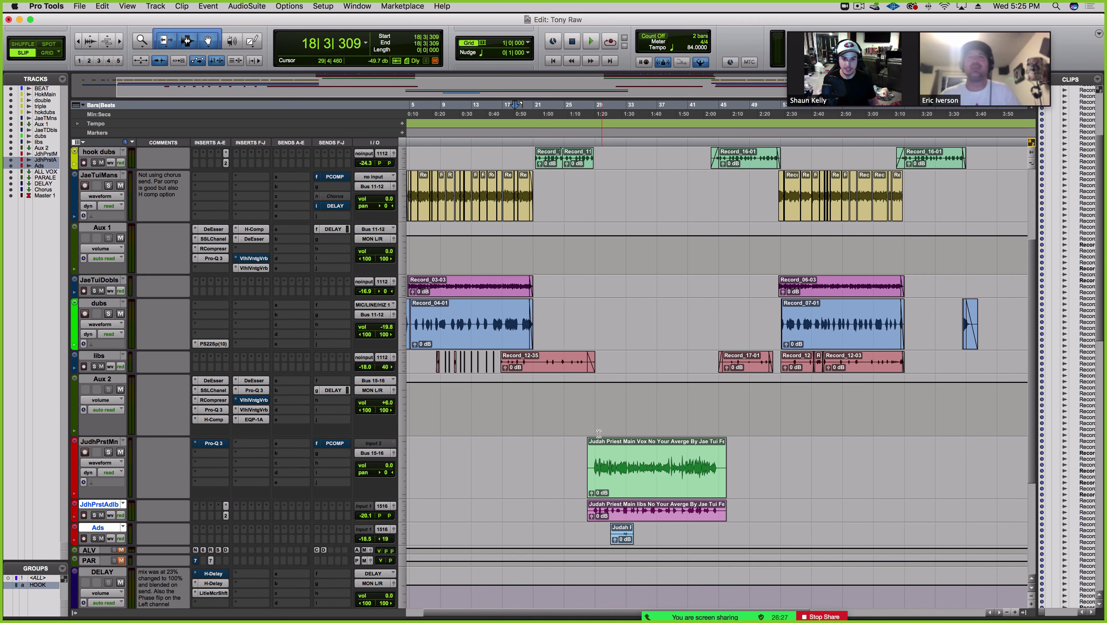
click(597, 433)
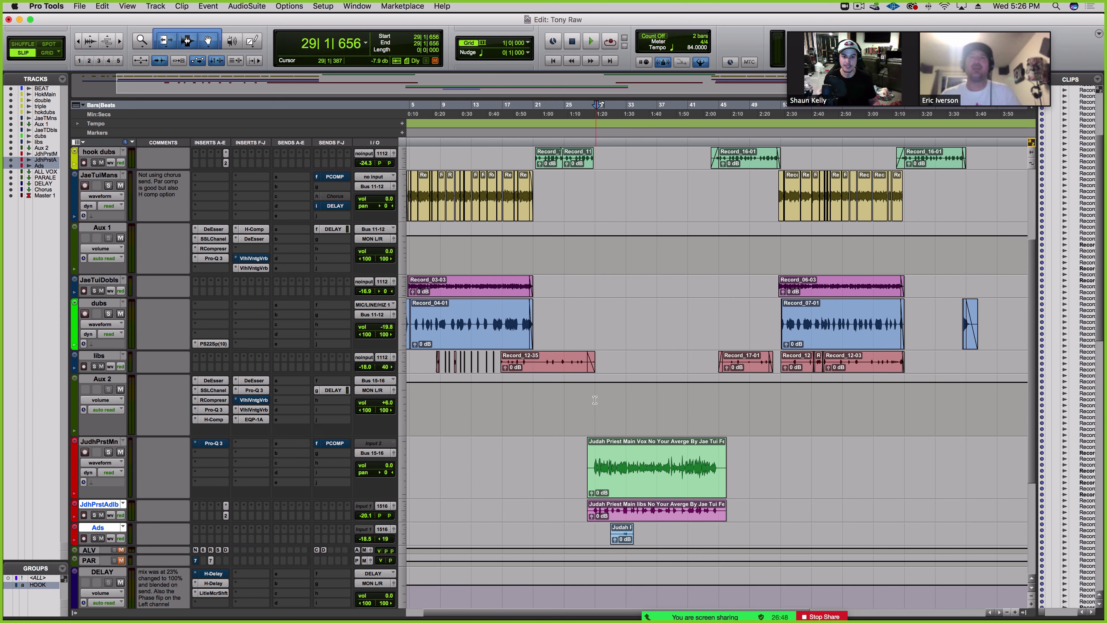
key(space)
click(108, 451)
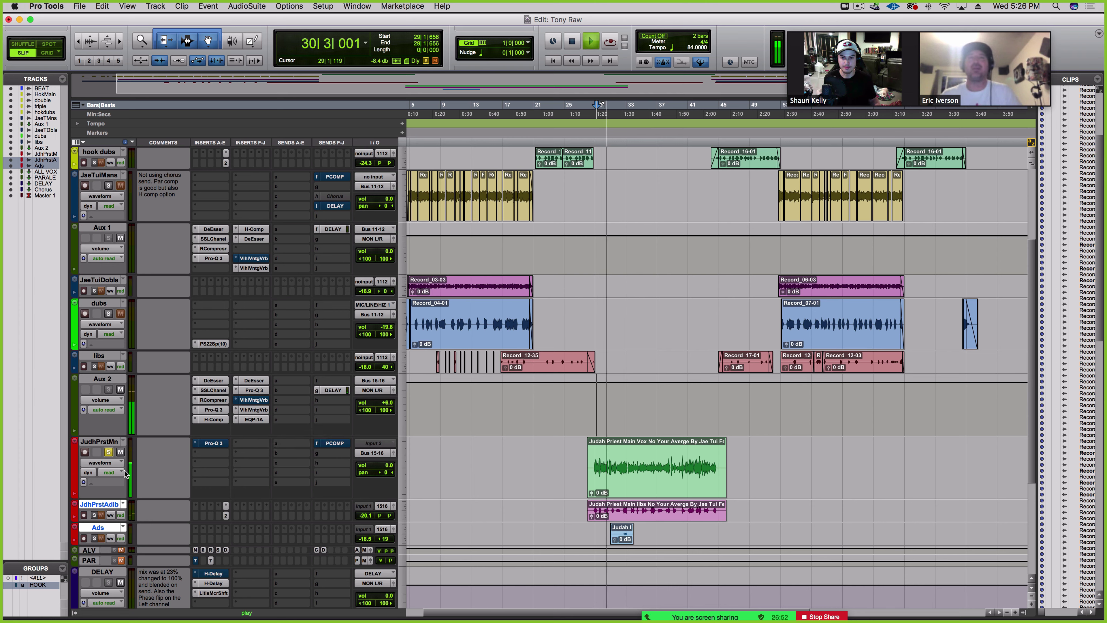
Step: Deactivate Aux 2's vintage reverb, re-enable its Pro-Q 3s, H-Comp, DeEsser, reverb and EQP-1A, then stop
ctrl+super+click(253, 400)
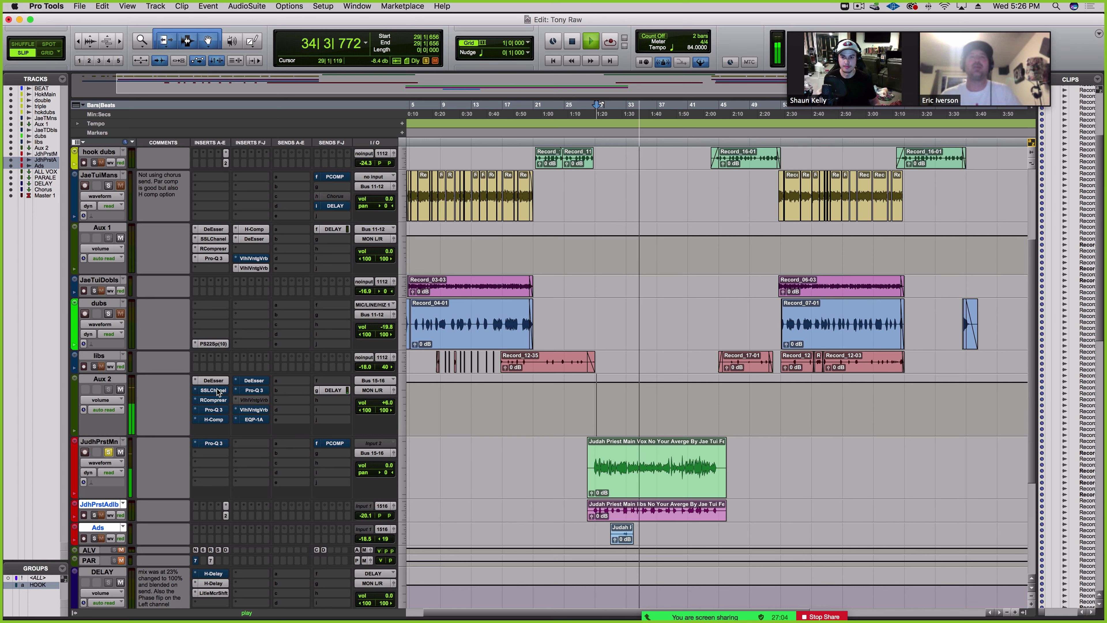
super+click(217, 410)
super+click(218, 420)
super+click(254, 381)
super+click(254, 391)
super+click(254, 410)
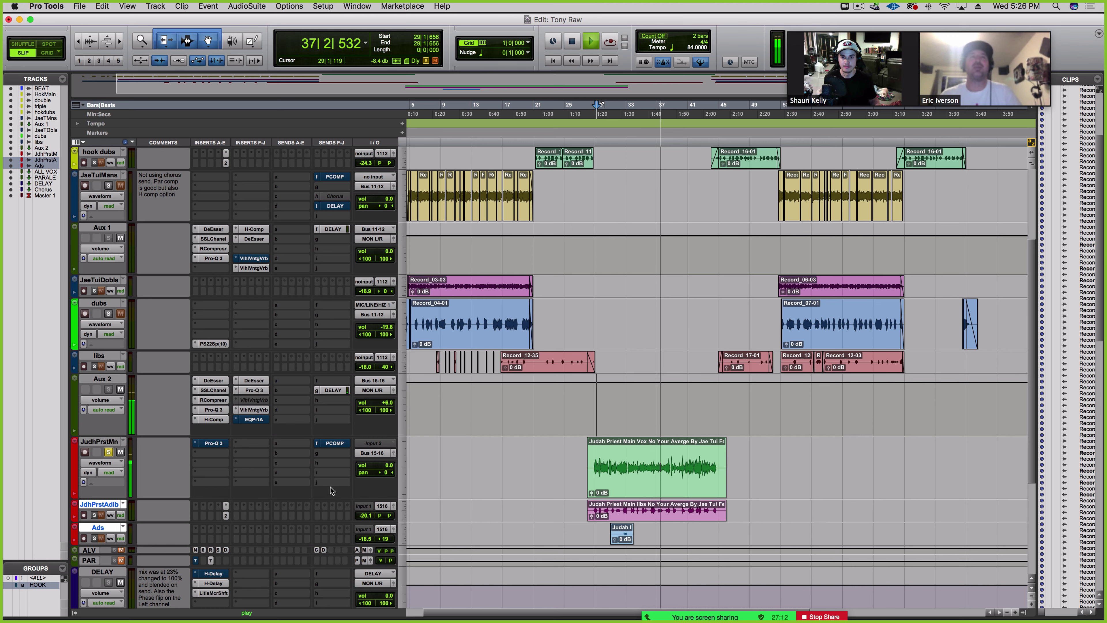
super+click(254, 420)
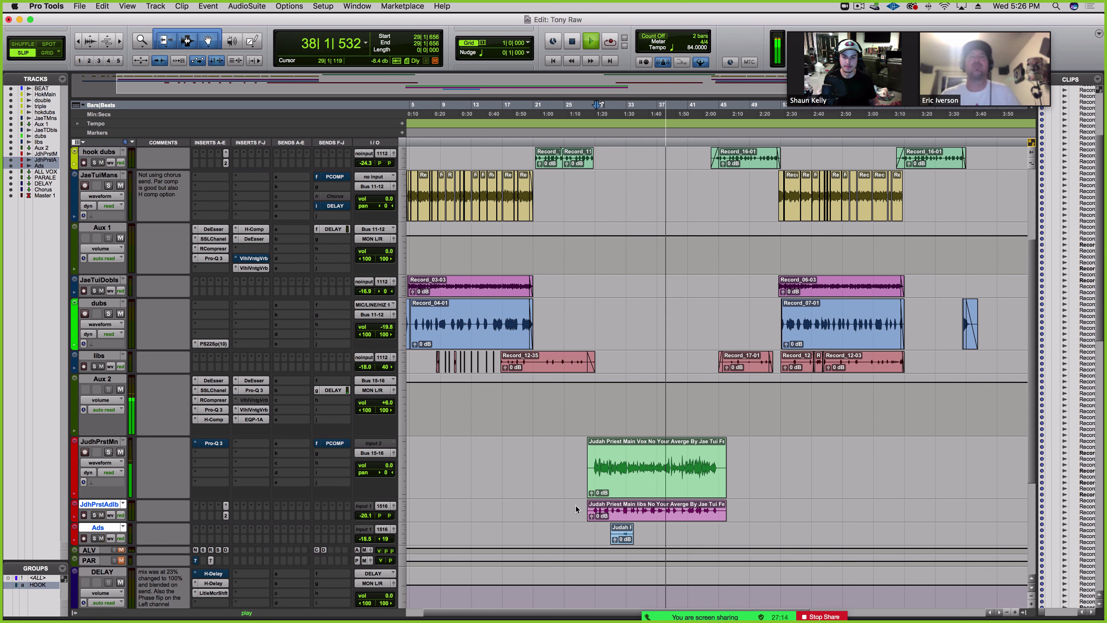
key(space)
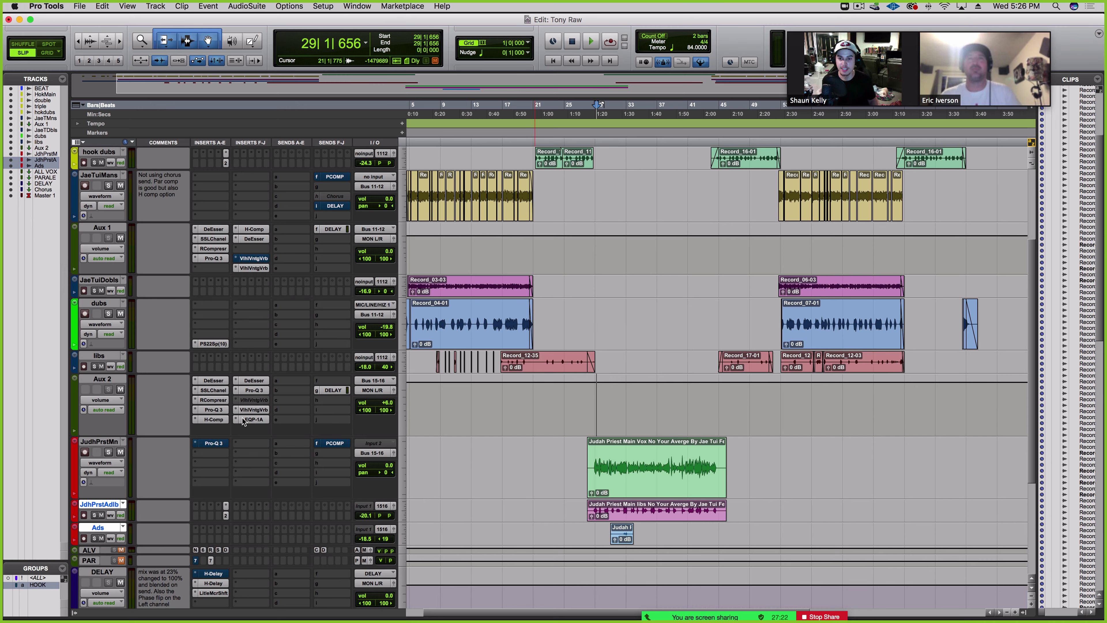
Step: Review Aux 2's DeEsser, SSL strip, RCompressor, Pro-Q 3, H-Comp, second DeEsser and second Pro-Q 3
click(214, 383)
click(213, 390)
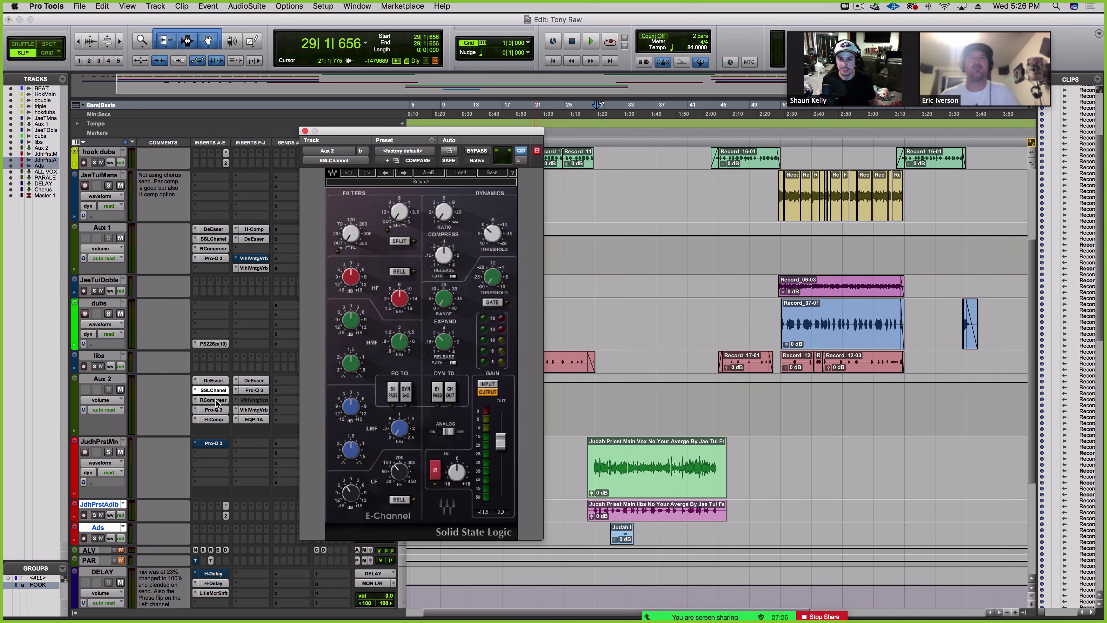
click(214, 400)
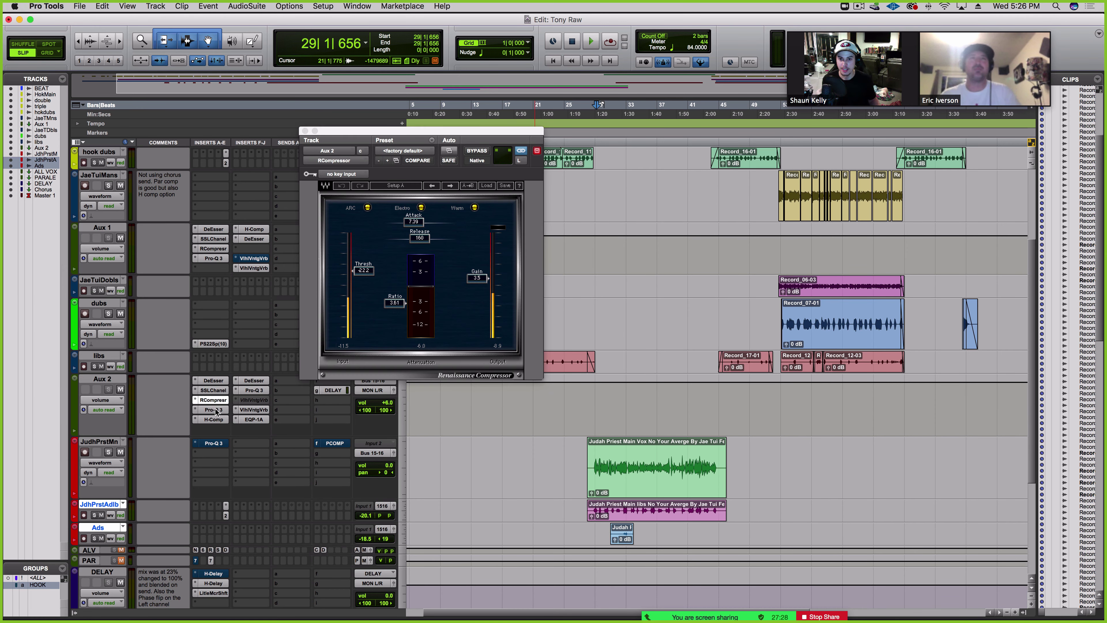
click(213, 410)
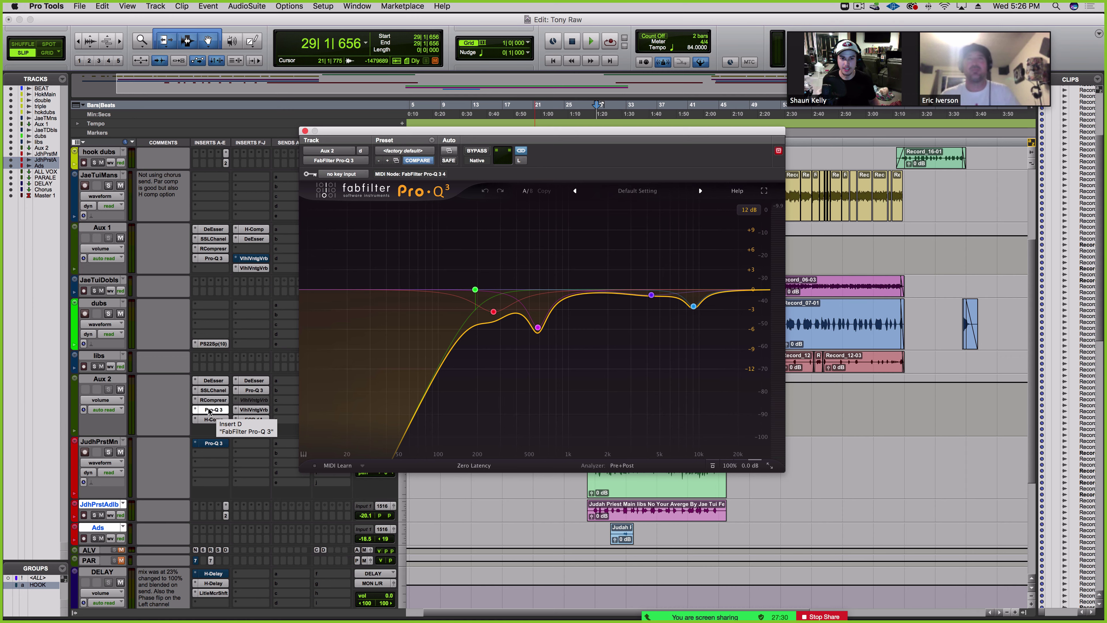
click(210, 419)
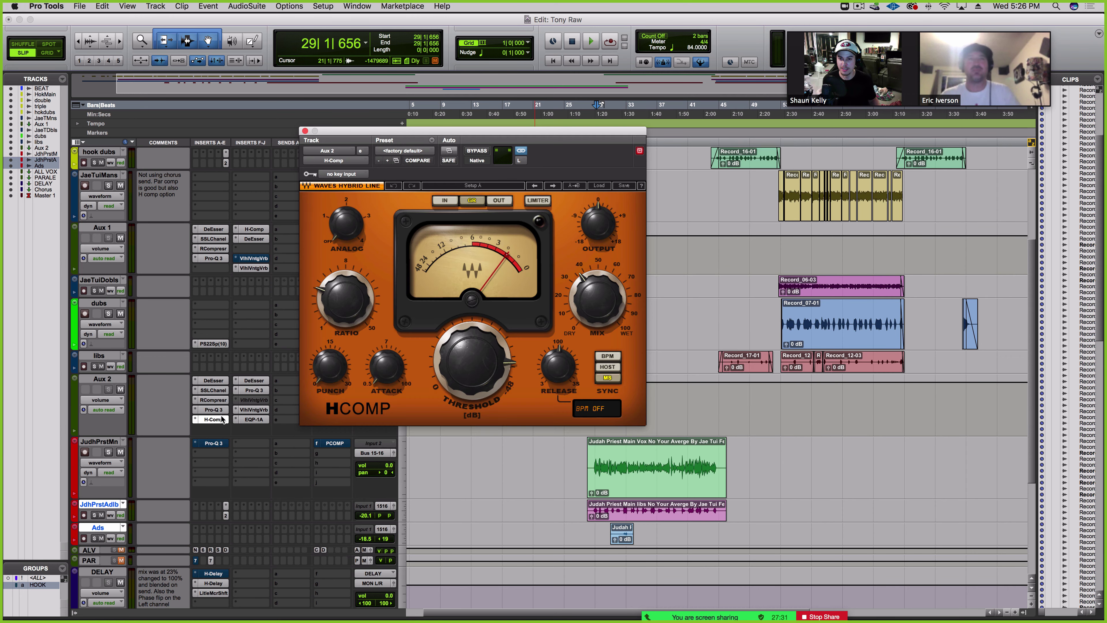
click(254, 380)
click(254, 390)
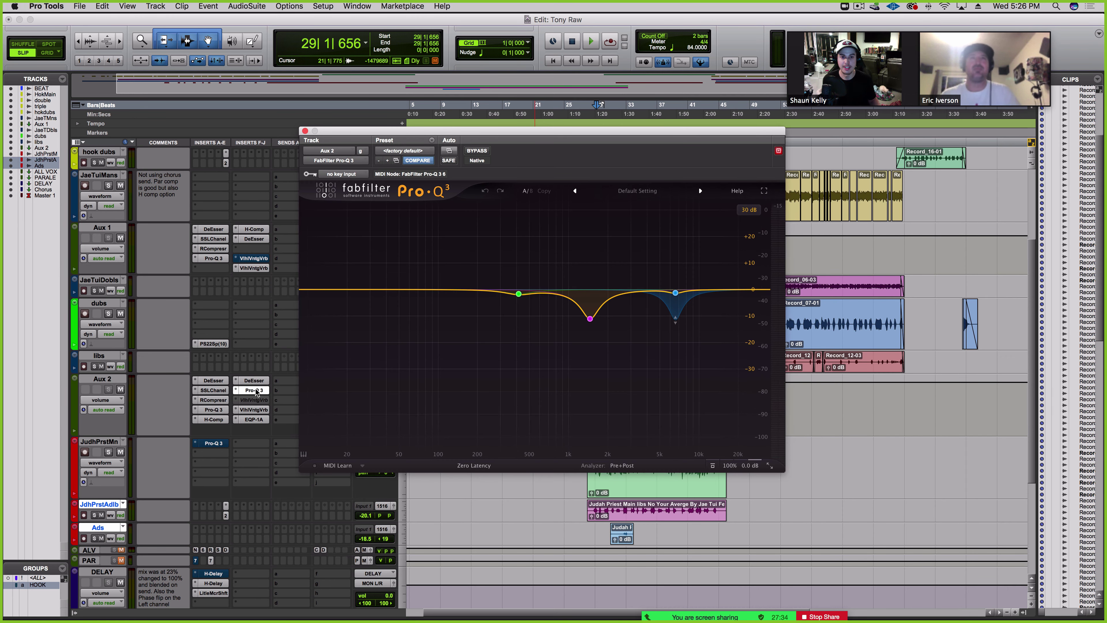
Step: Inspect the 1459.3 Hz and 6599.2 Hz bands, then compare the Pro-Q 3 bypassed and active during playback
click(591, 319)
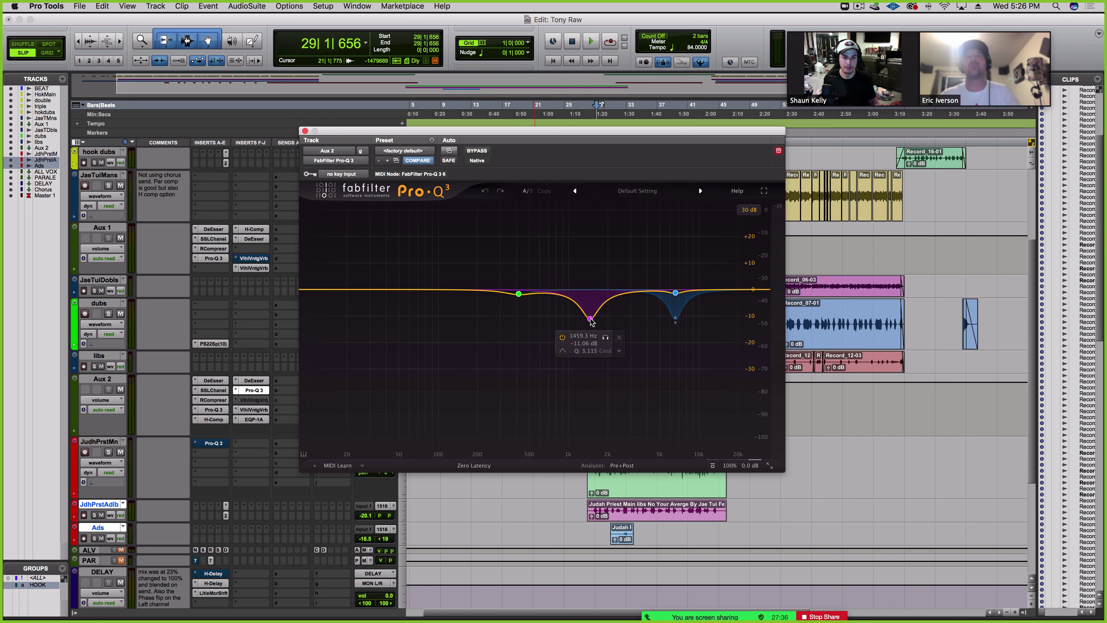
click(674, 307)
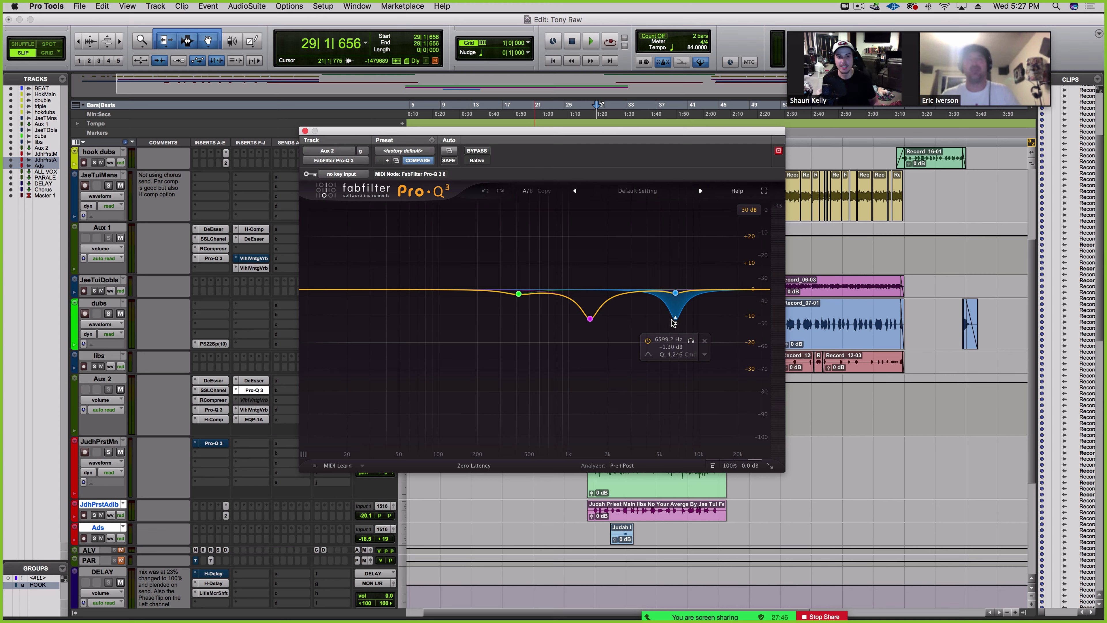
mouse_move(519, 295)
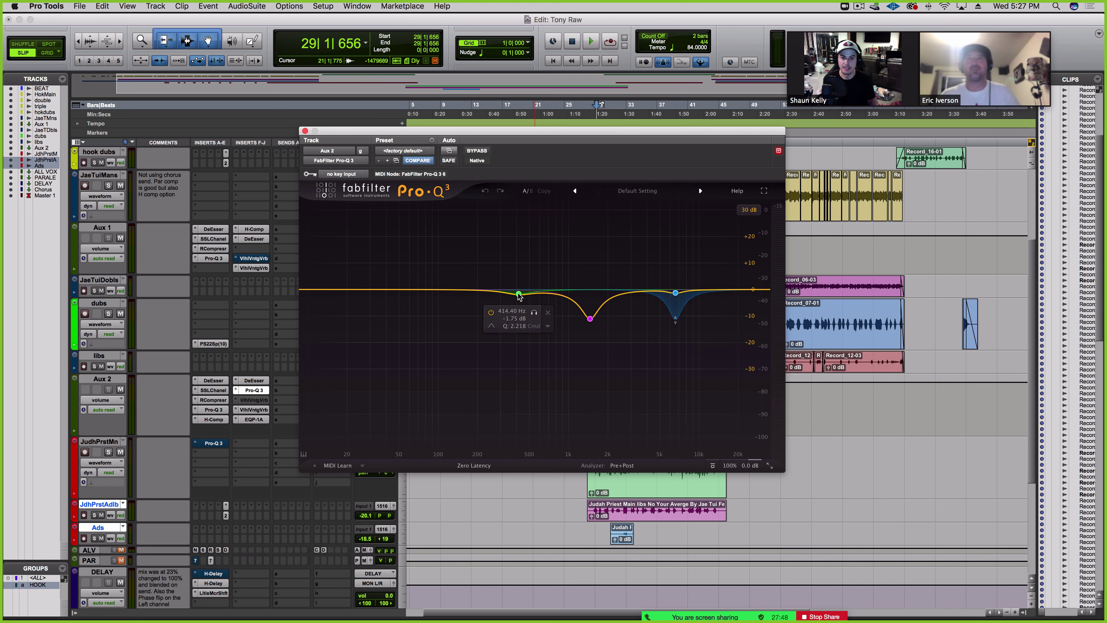
click(476, 151)
key(space)
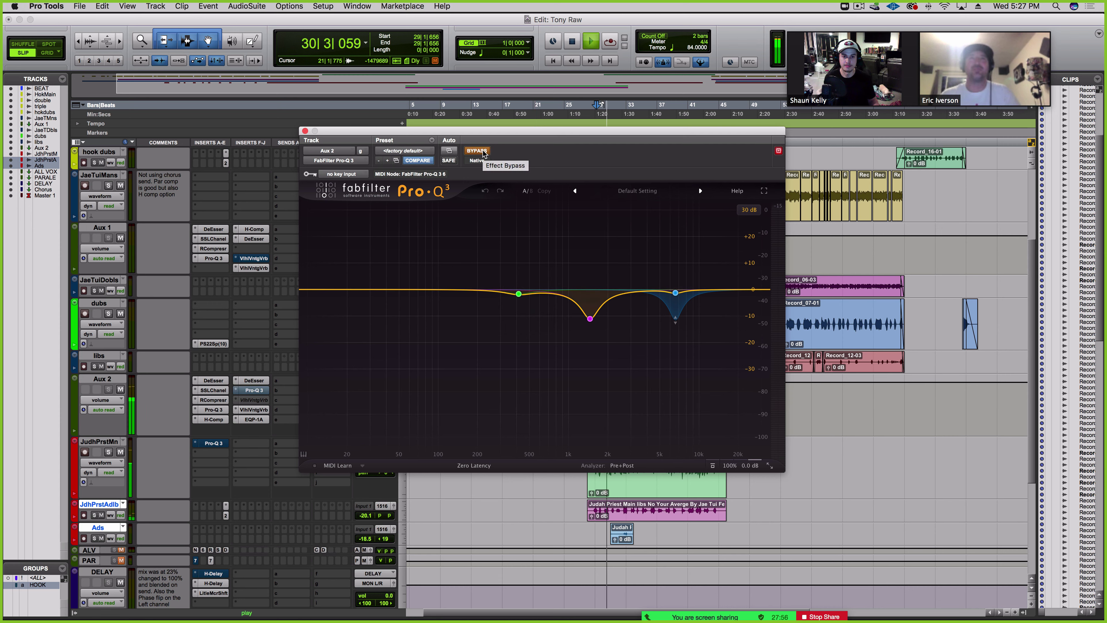
click(483, 152)
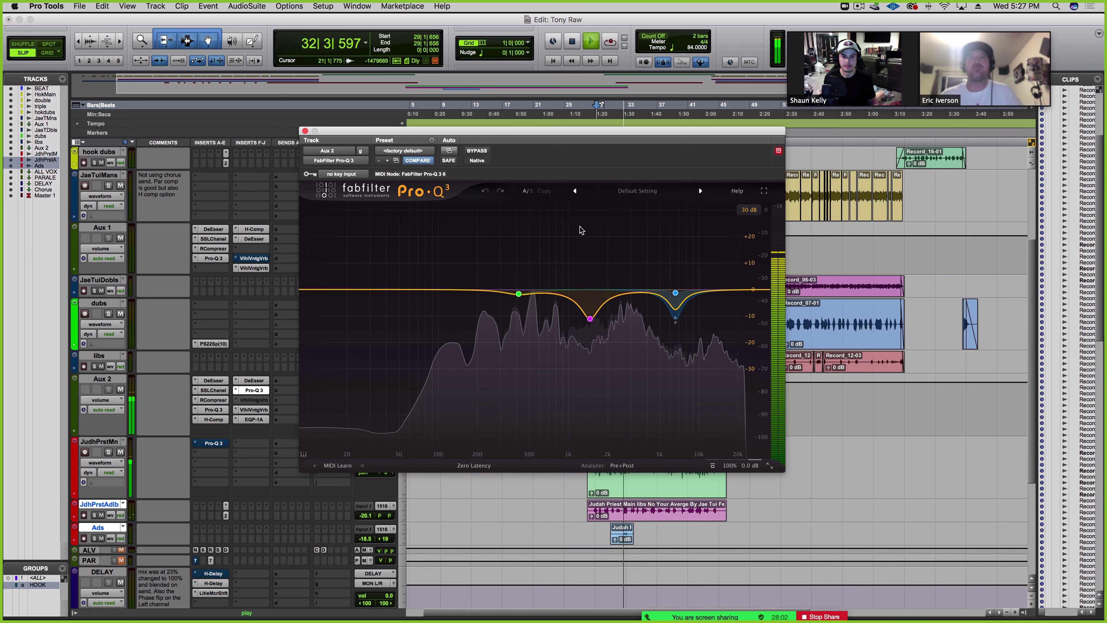
mouse_move(589, 320)
key(space)
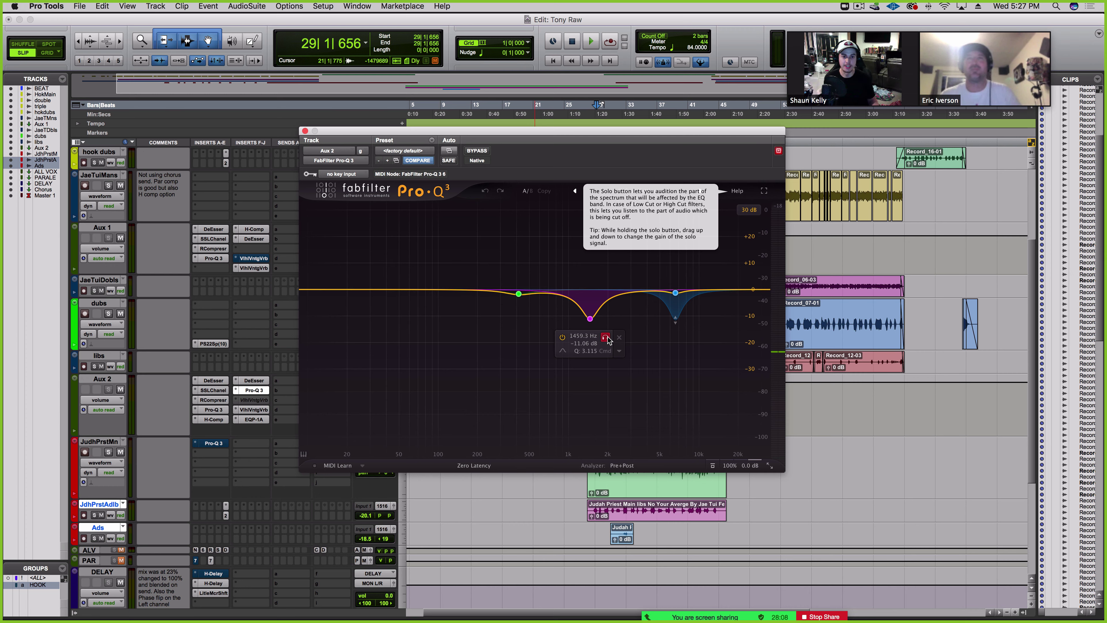
Step: Solo the 1459.3 Hz cut band during playback, then open Aux 2's Pultec EQP-1A
key(space)
click(605, 338)
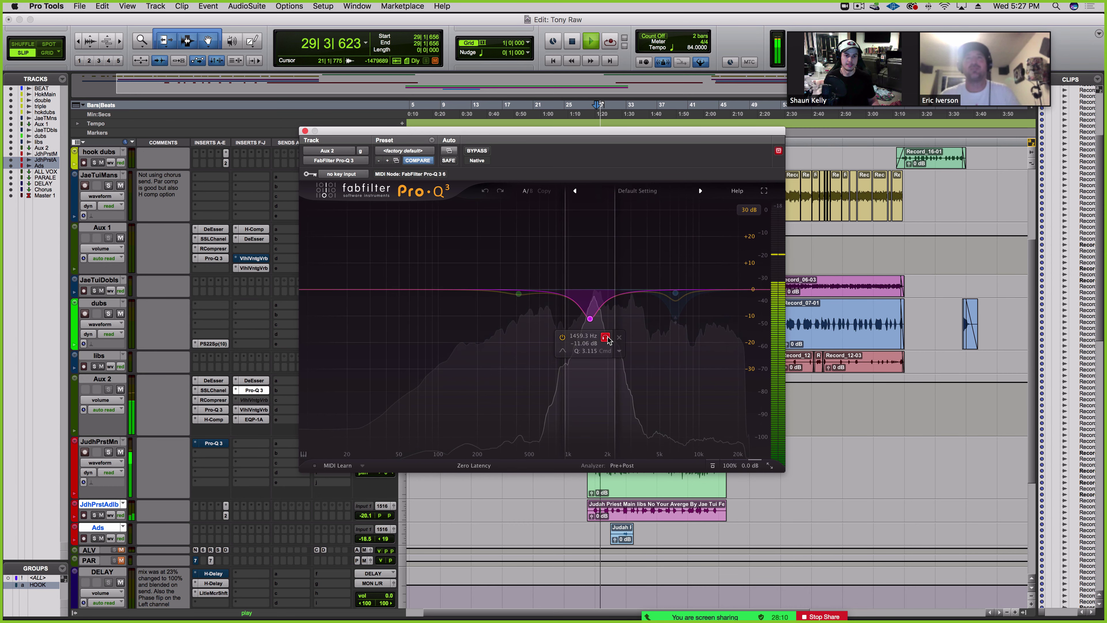
click(606, 338)
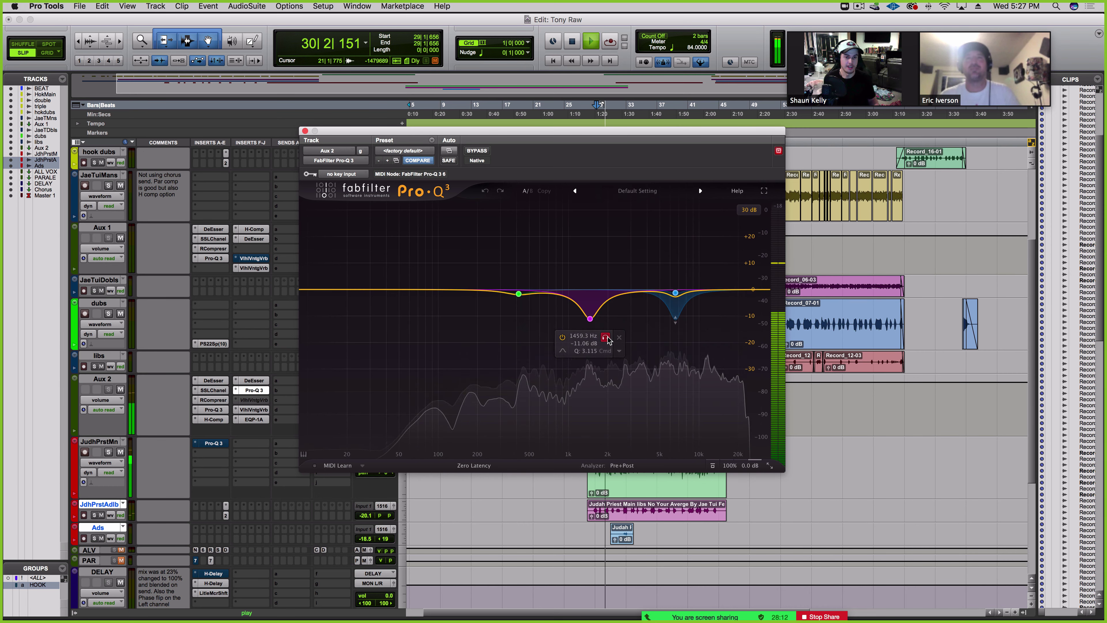
key(space)
click(256, 421)
click(255, 420)
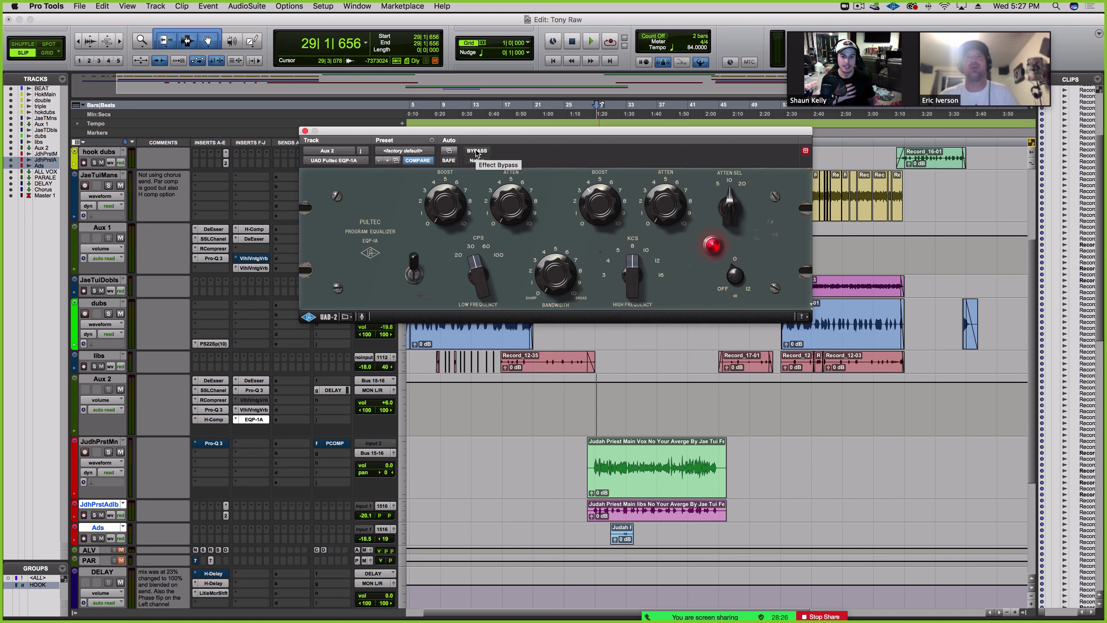
click(476, 151)
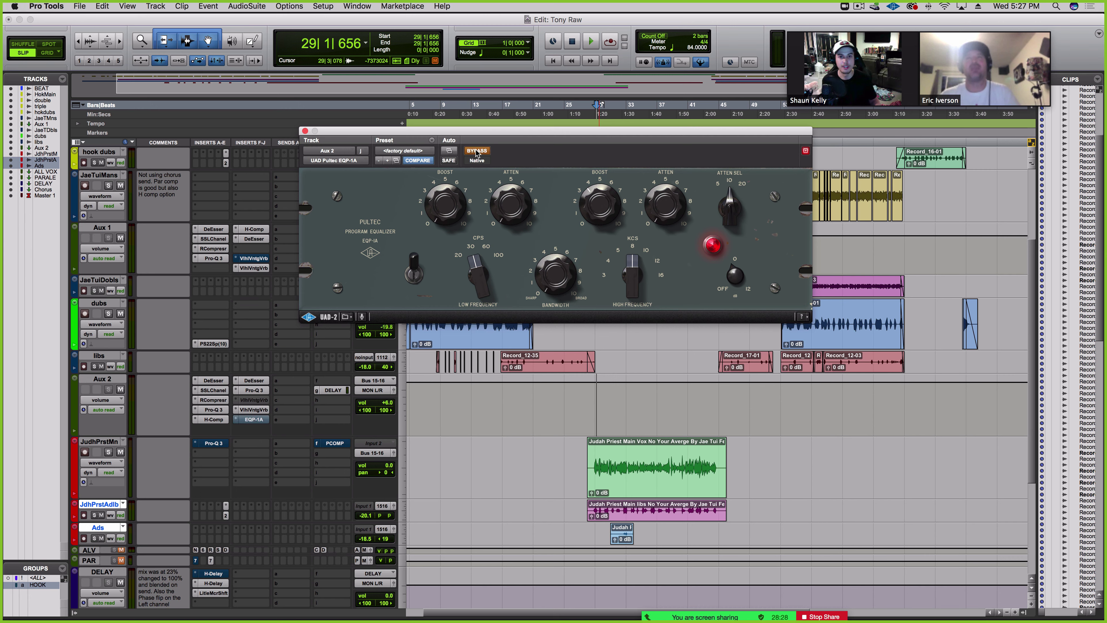
key(space)
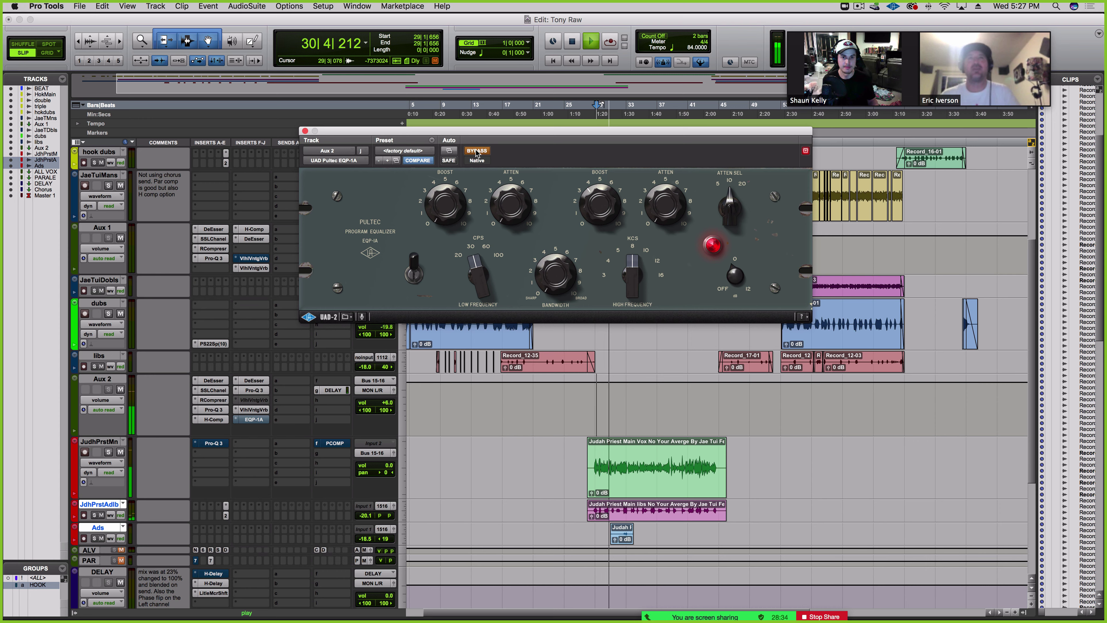
click(477, 150)
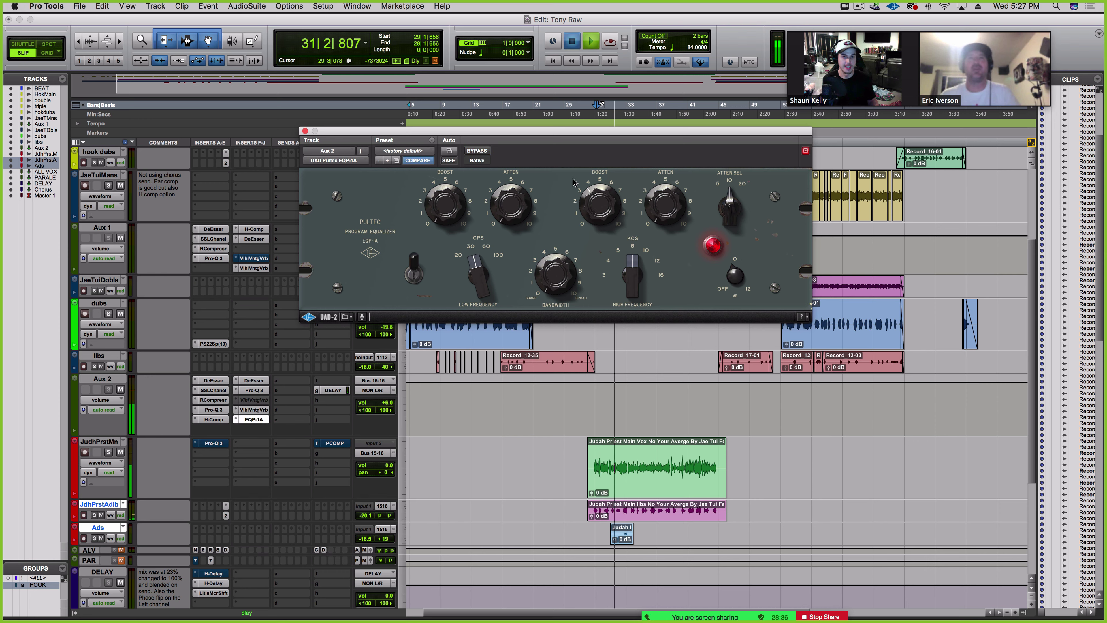
key(space)
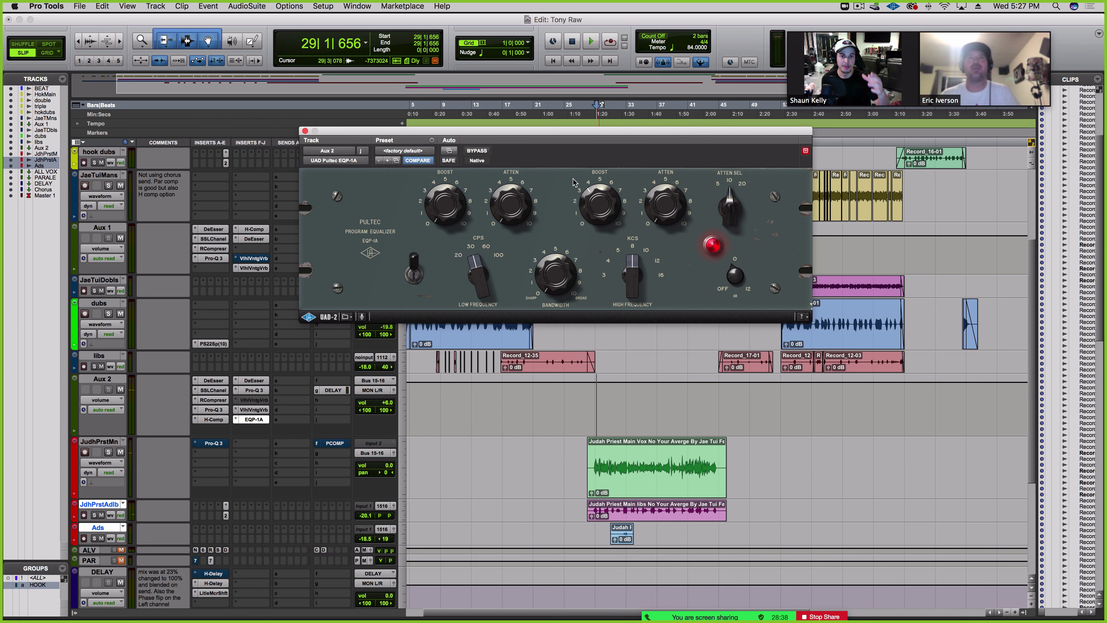